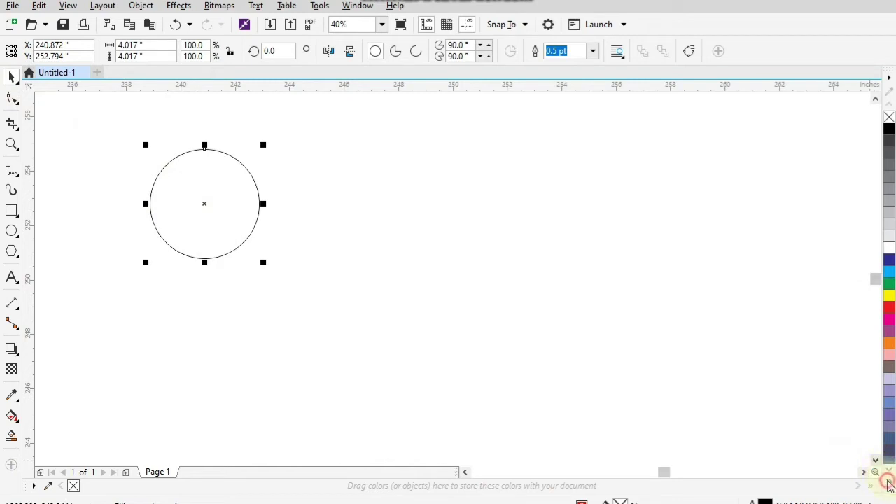
Step: Fill the circle with orange and move it about 2.4 inches to the right
{"action": "left_click", "coordinate": [888, 483]}
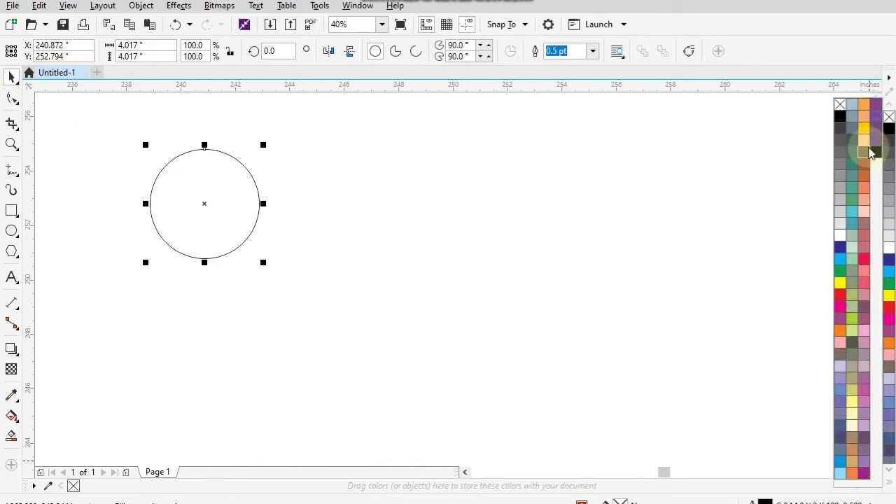
{"action": "left_click", "coordinate": [840, 330]}
{"action": "left_click_drag", "start_coordinate": [206, 204], "coordinate": [282, 206]}
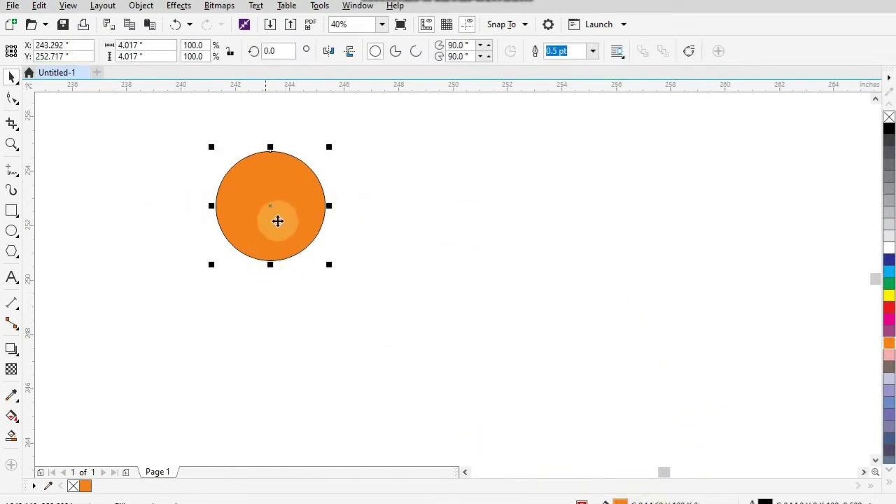
Step: Copy and paste the orange circle, then shrink the copy to about 1.9 inches, overlapping the large circle's upper-right edge
{"action": "left_click", "coordinate": [37, 7]}
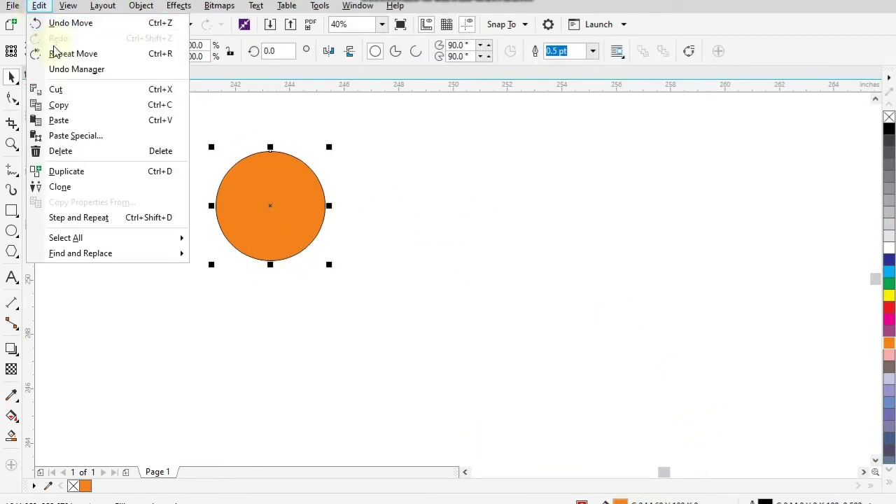
{"action": "left_click", "coordinate": [63, 105]}
{"action": "left_click", "coordinate": [41, 7]}
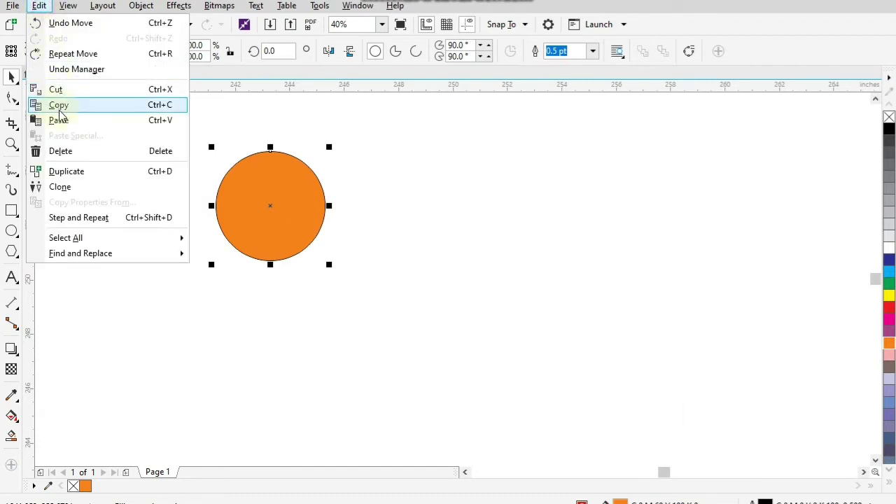
{"action": "left_click", "coordinate": [60, 117]}
{"action": "left_click_drag", "start_coordinate": [298, 179], "coordinate": [379, 154]}
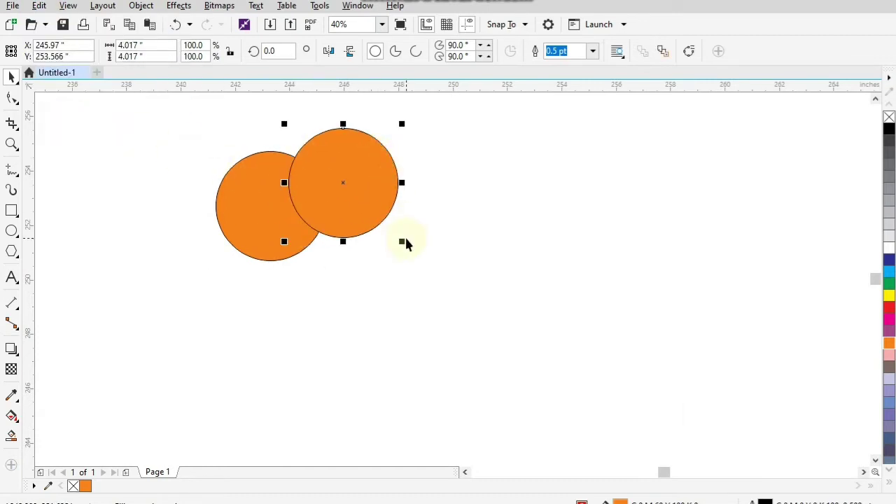
{"action": "left_click_drag", "start_coordinate": [401, 242], "coordinate": [386, 182]}
Step: Duplicate the small circle onto the large circle's upper-left edge and send the duplicate to the back of the page
{"action": "left_click_drag", "start_coordinate": [314, 154], "coordinate": [217, 181]}
{"action": "left_click", "coordinate": [355, 167]}
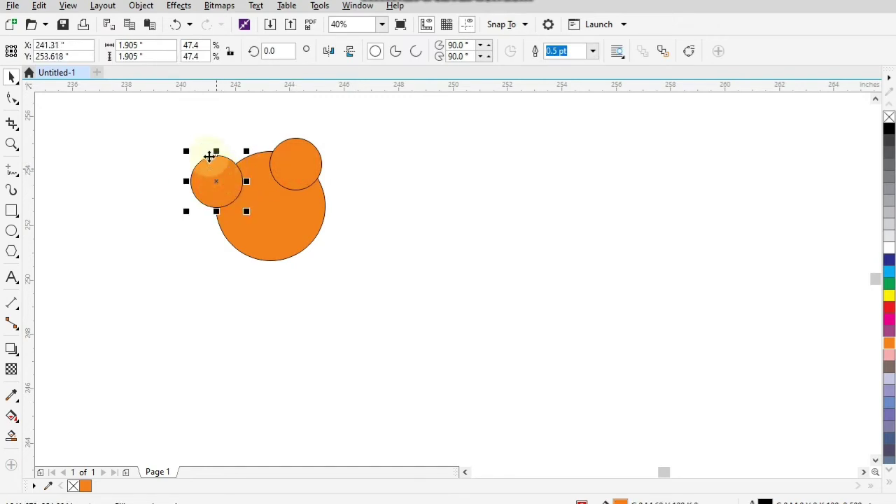
{"action": "left_click", "coordinate": [141, 6]}
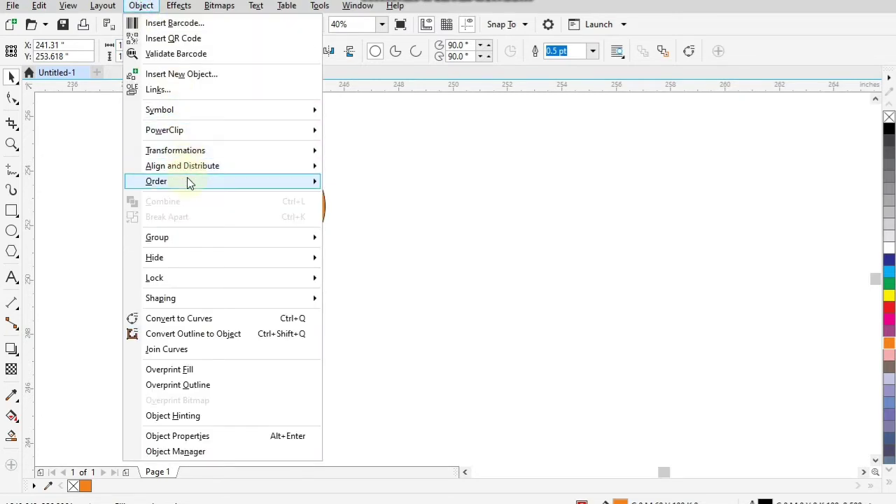
{"action": "mouse_move", "coordinate": [189, 180]}
{"action": "left_click", "coordinate": [350, 199]}
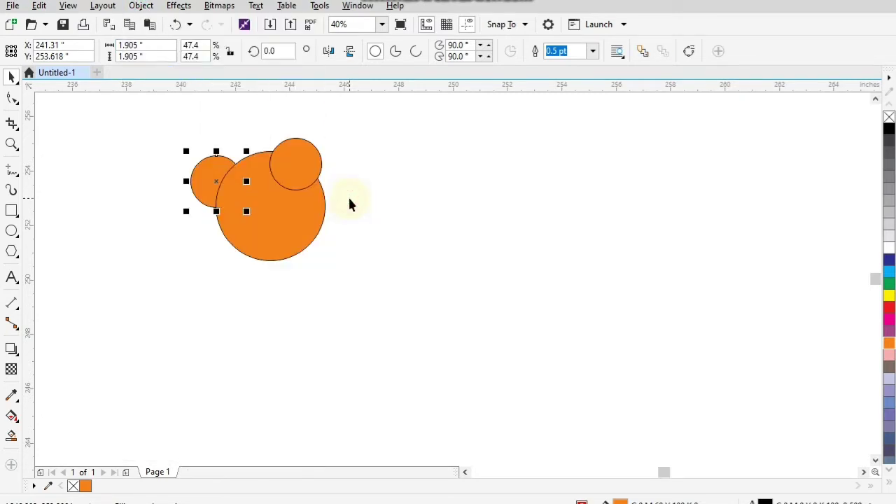
{"action": "left_click", "coordinate": [356, 203]}
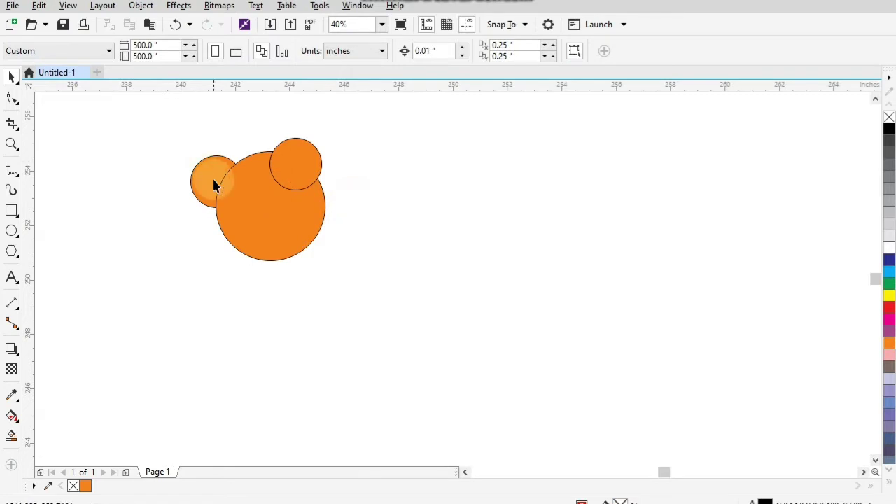
Step: Add two smaller copies, about 1.0 and 0.5 inches, at the large circle's lower-left edge and send the bigger one to the page back
{"action": "left_click_drag", "start_coordinate": [214, 184], "coordinate": [269, 281]}
{"action": "left_click", "coordinate": [292, 287]}
{"action": "left_click", "coordinate": [223, 249]}
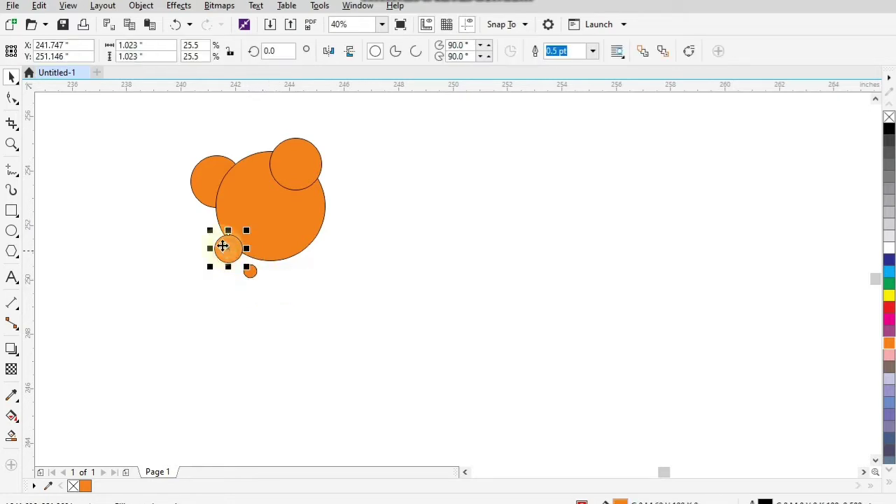
{"action": "left_click", "coordinate": [143, 6]}
{"action": "mouse_move", "coordinate": [210, 181]}
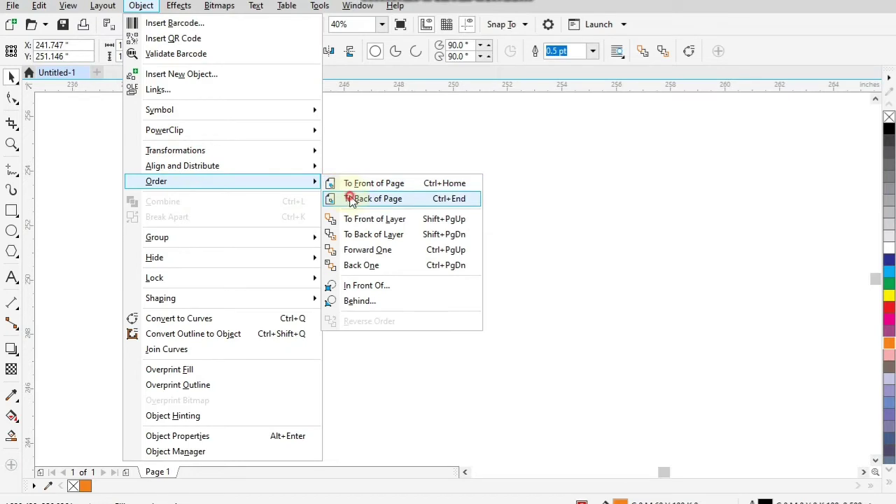
{"action": "left_click", "coordinate": [353, 200]}
{"action": "left_click", "coordinate": [318, 210]}
Step: Remove the outlines from all the orange circles
{"action": "left_click_drag", "start_coordinate": [121, 114], "coordinate": [400, 366]}
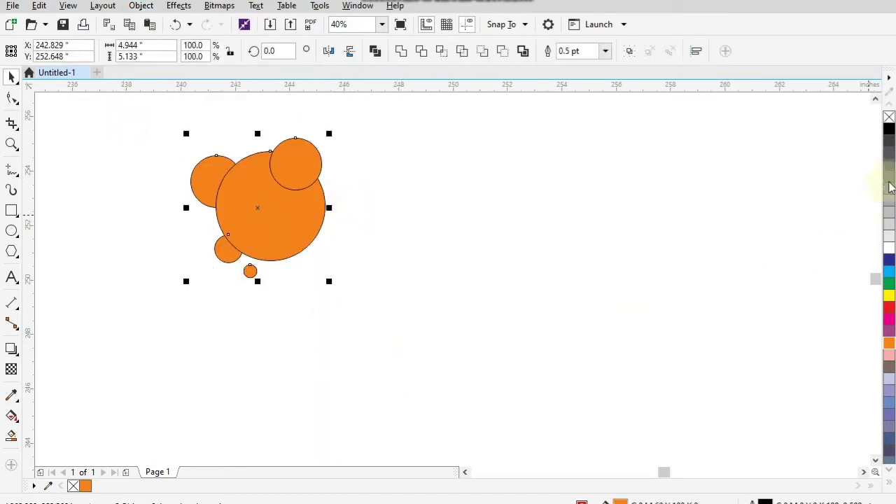
{"action": "right_click", "coordinate": [889, 117]}
{"action": "left_click", "coordinate": [536, 180]}
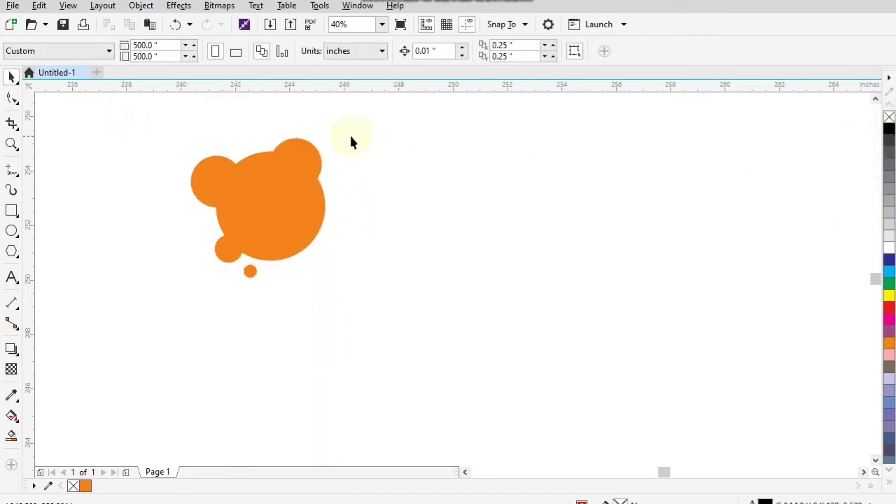
Step: Add a drop shadow to the upper-right small circle, offset down and left by about 0.065 and 0.103 inches
{"action": "left_click", "coordinate": [309, 153]}
{"action": "left_click", "coordinate": [12, 350]}
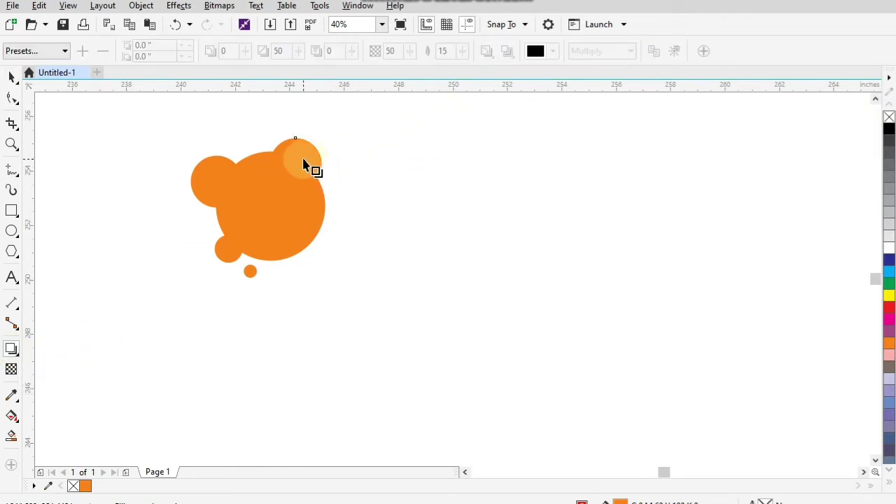
{"action": "left_click_drag", "start_coordinate": [314, 170], "coordinate": [278, 191]}
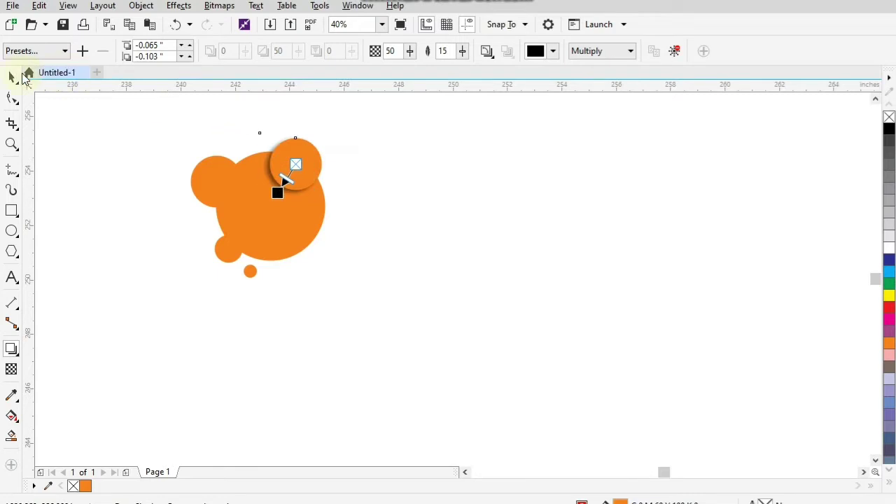
{"action": "left_click", "coordinate": [12, 75]}
Step: Copy the upper-right circle's drop shadow to the large circle and reduce the large circle's shadow opacity to about 32
{"action": "left_click", "coordinate": [299, 242]}
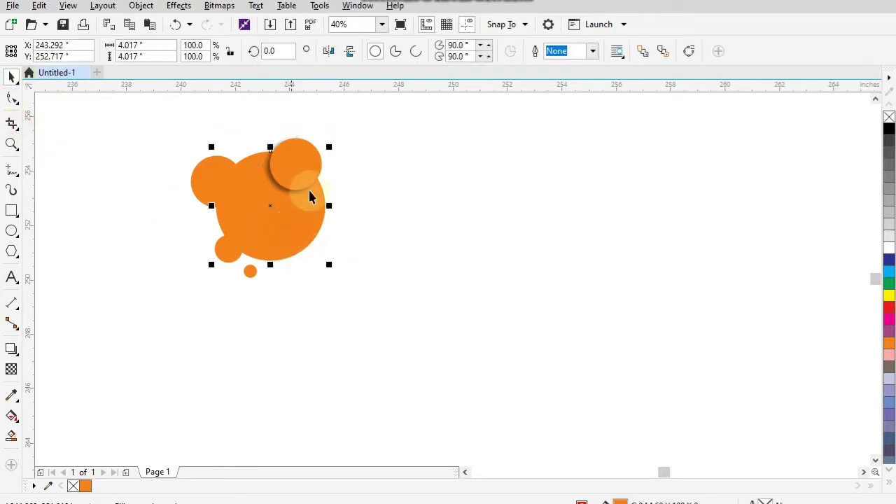
{"action": "left_click", "coordinate": [14, 350]}
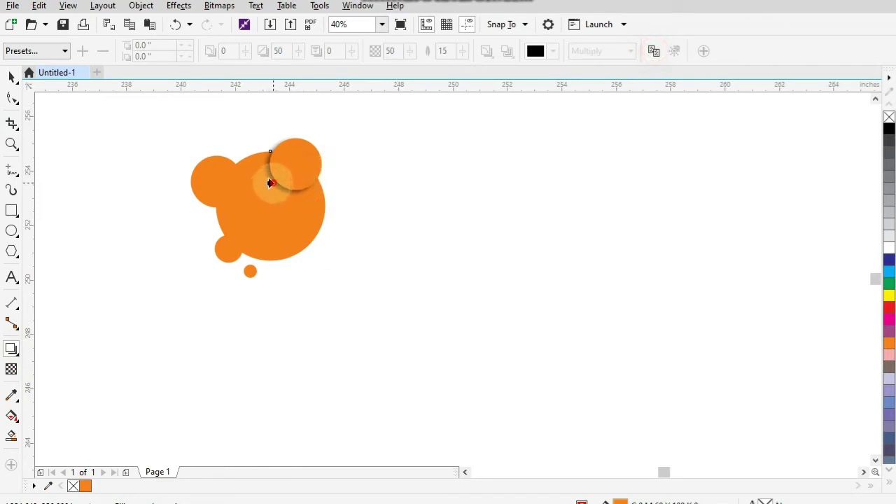
{"action": "left_click_drag", "start_coordinate": [269, 184], "coordinate": [274, 190]}
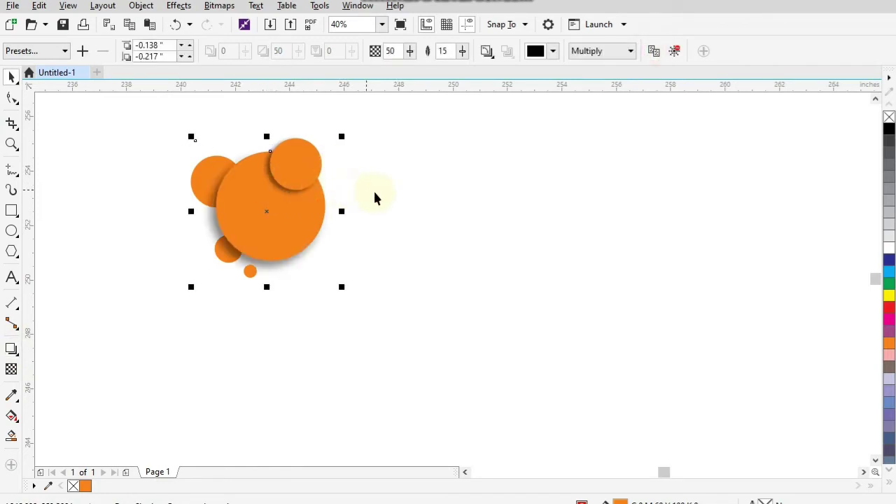
{"action": "left_click", "coordinate": [17, 352]}
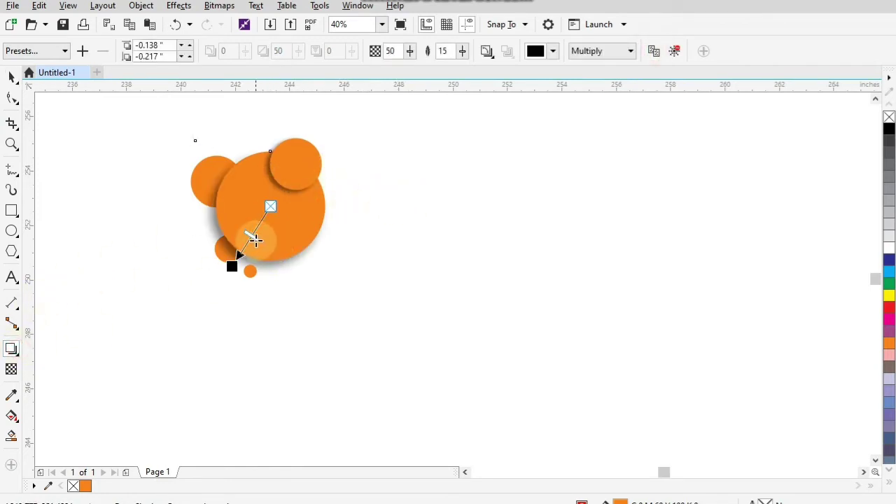
{"action": "left_click_drag", "start_coordinate": [254, 239], "coordinate": [261, 230]}
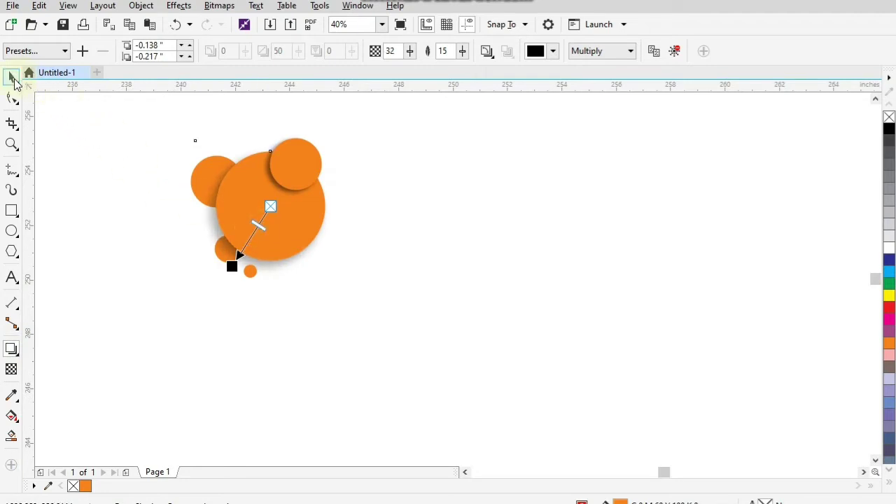
{"action": "left_click", "coordinate": [12, 77]}
{"action": "left_click", "coordinate": [96, 183]}
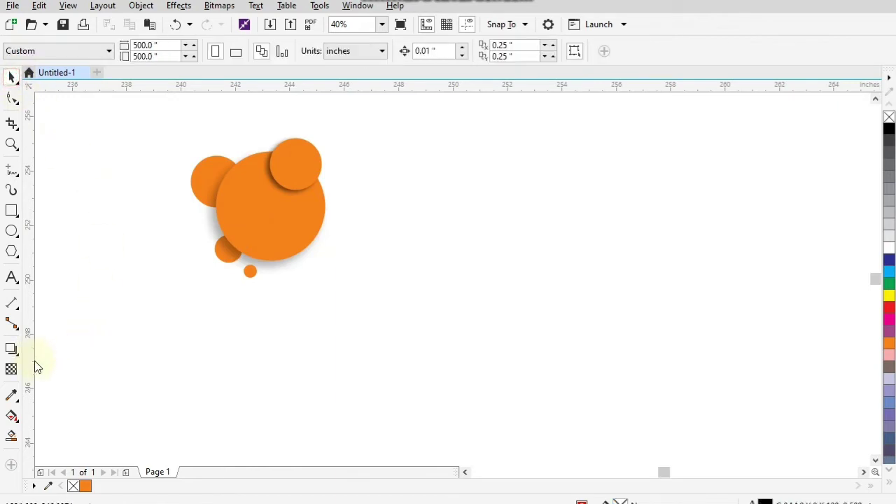
Step: Add a drop shadow to the lower-left 1.023-inch circle, offset about -0.063 inches horizontally and -0.081 inches vertically
{"action": "left_click", "coordinate": [226, 263]}
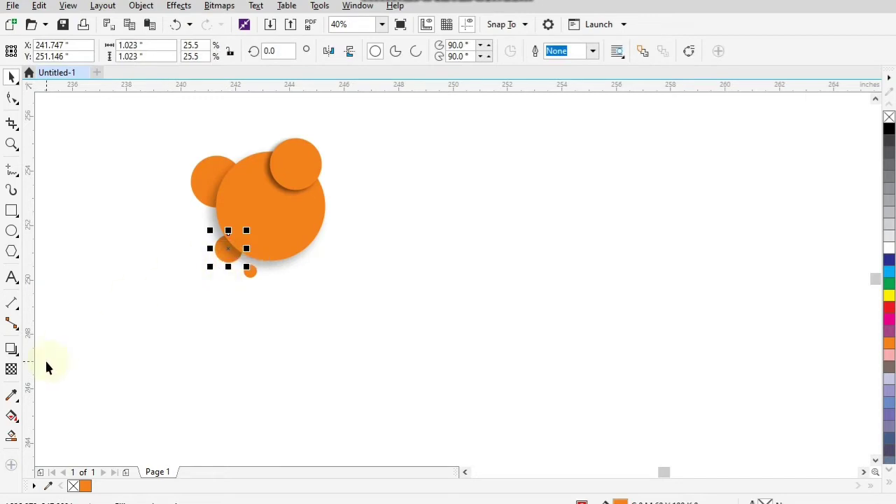
{"action": "left_click", "coordinate": [12, 348]}
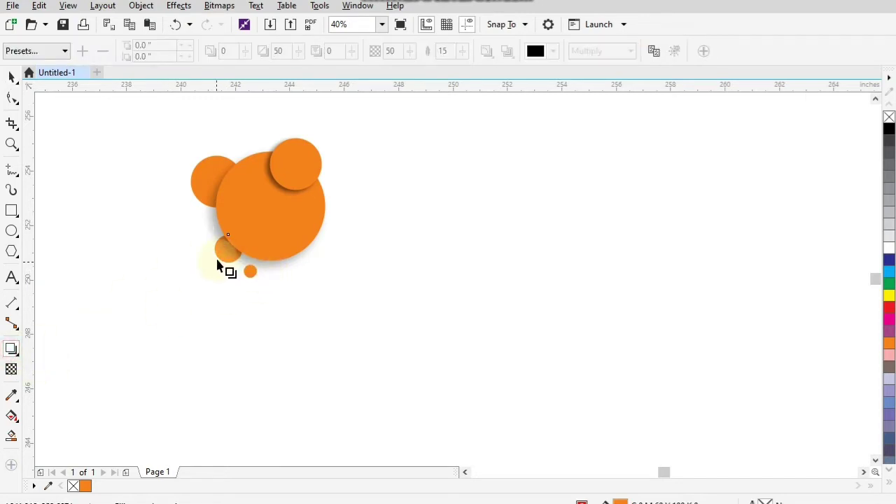
{"action": "left_click_drag", "start_coordinate": [228, 249], "coordinate": [216, 265]}
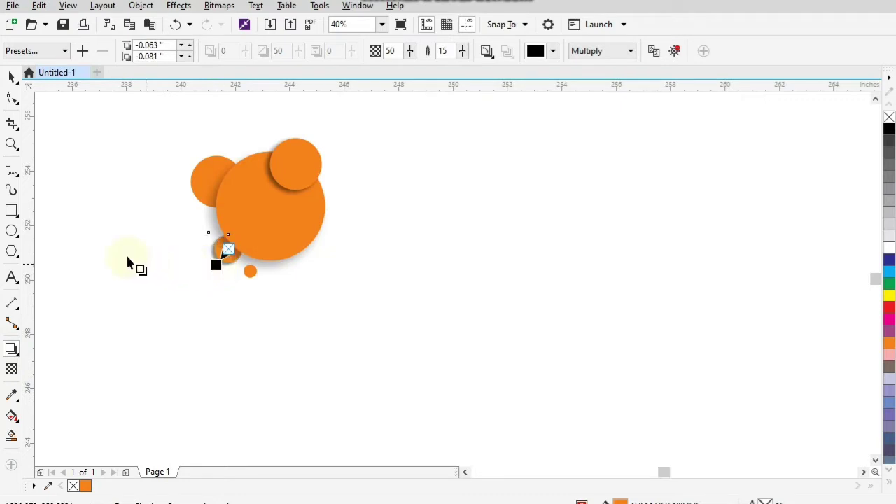
{"action": "left_click", "coordinate": [12, 76]}
{"action": "left_click", "coordinate": [94, 254]}
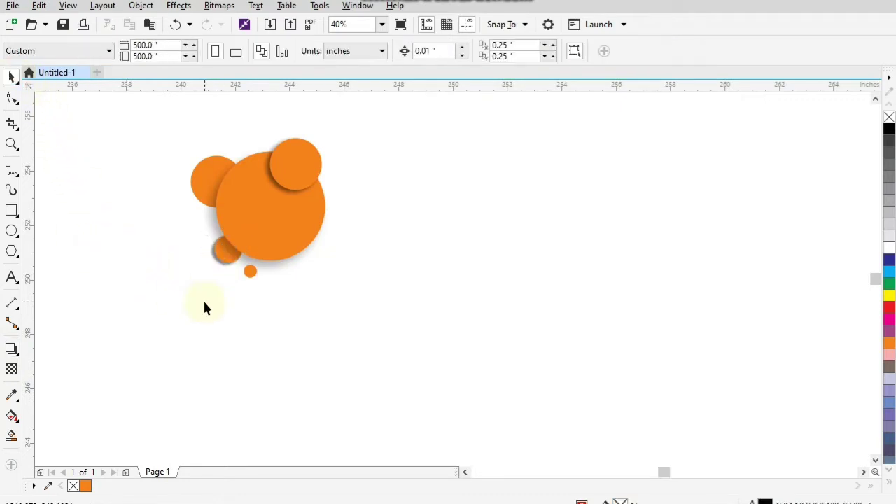
Step: Copy the upper-right circle's drop shadow properties to the smallest circle
{"action": "left_click", "coordinate": [254, 278]}
{"action": "left_click", "coordinate": [250, 277]}
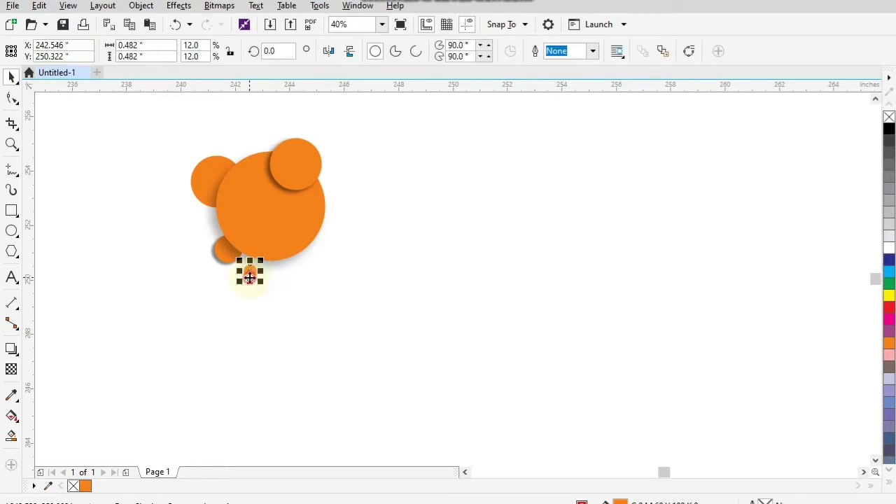
{"action": "left_click", "coordinate": [15, 350]}
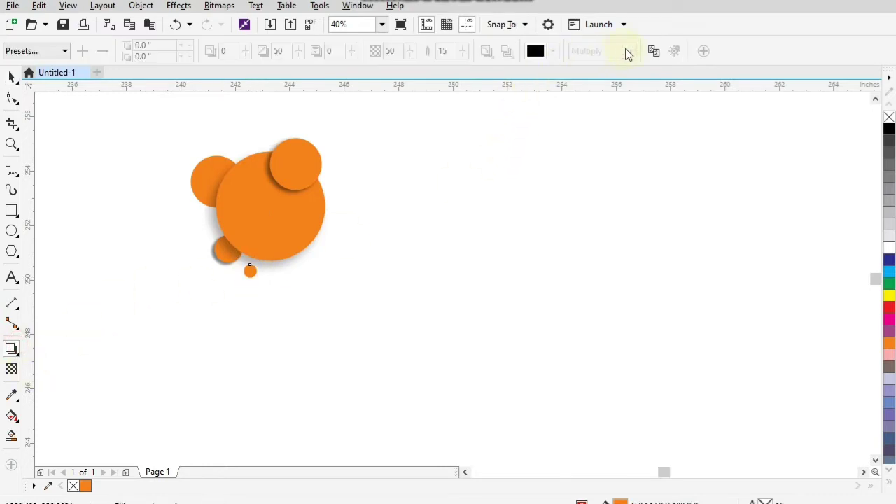
{"action": "left_click", "coordinate": [274, 184]}
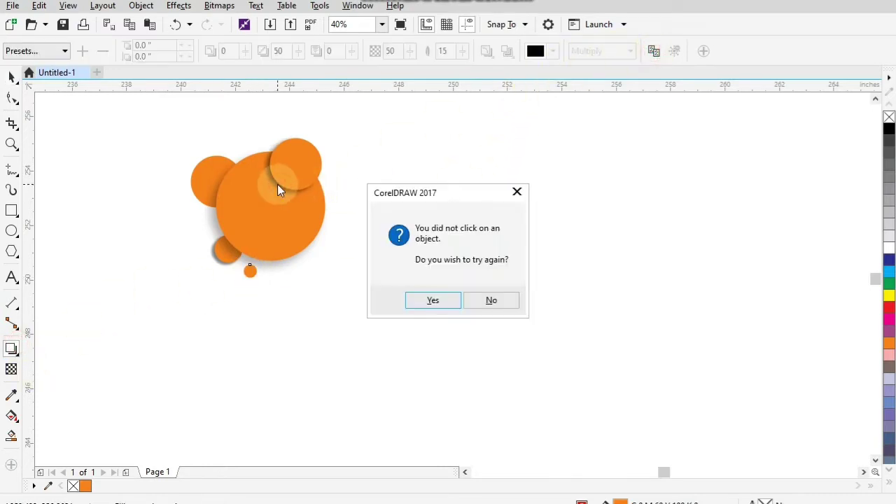
{"action": "left_click", "coordinate": [433, 301]}
{"action": "left_click", "coordinate": [273, 186]}
{"action": "key", "text": "space"}
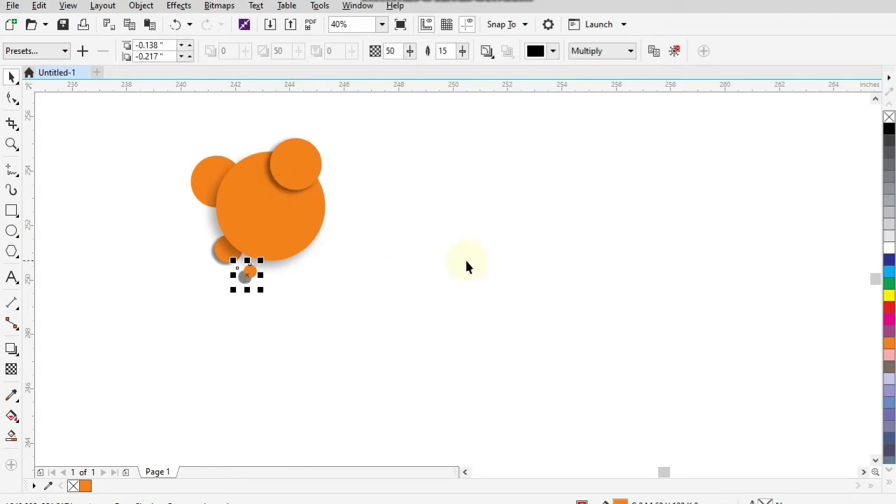
{"action": "left_click", "coordinate": [465, 259]}
Step: Pull the smallest circle's drop shadow closer, to an offset of about -0.019 inches horizontally and -0.025 inches vertically
{"action": "left_click", "coordinate": [249, 278]}
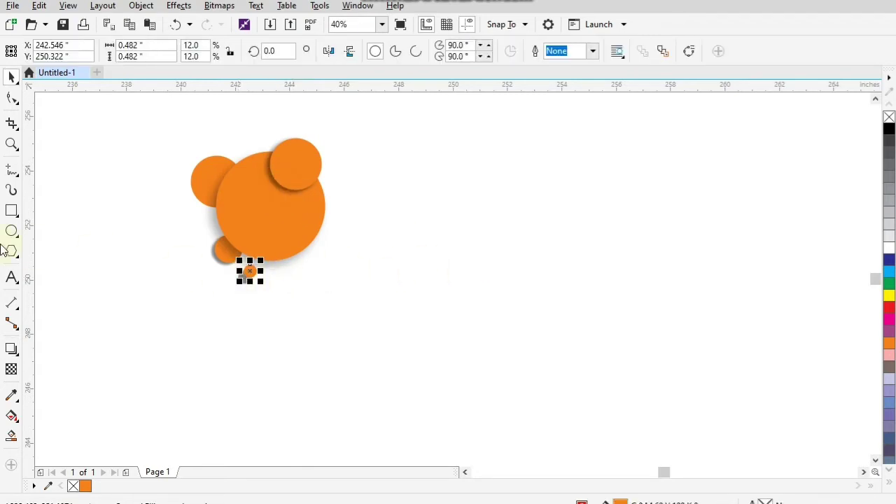
{"action": "left_click", "coordinate": [12, 350]}
{"action": "left_click_drag", "start_coordinate": [249, 272], "coordinate": [243, 282]}
{"action": "scroll", "coordinate": [244, 282], "scroll_direction": "up", "scroll_amount": 5}
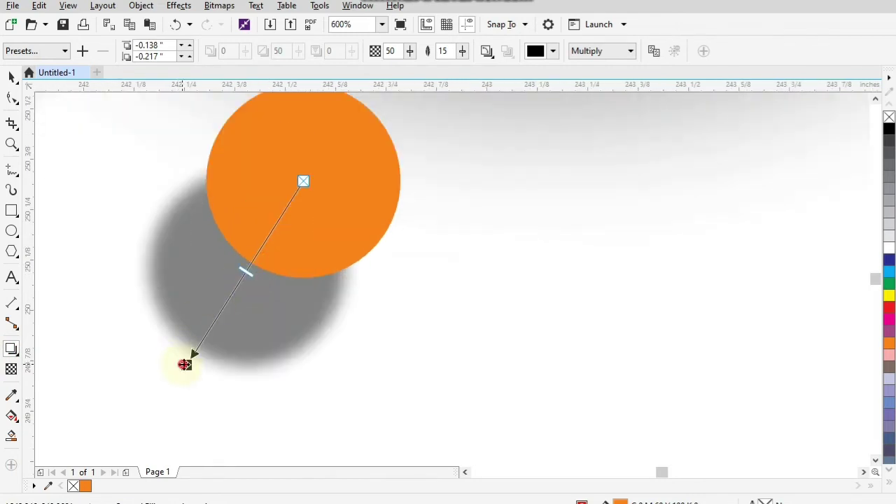
{"action": "left_click_drag", "start_coordinate": [185, 365], "coordinate": [224, 288]}
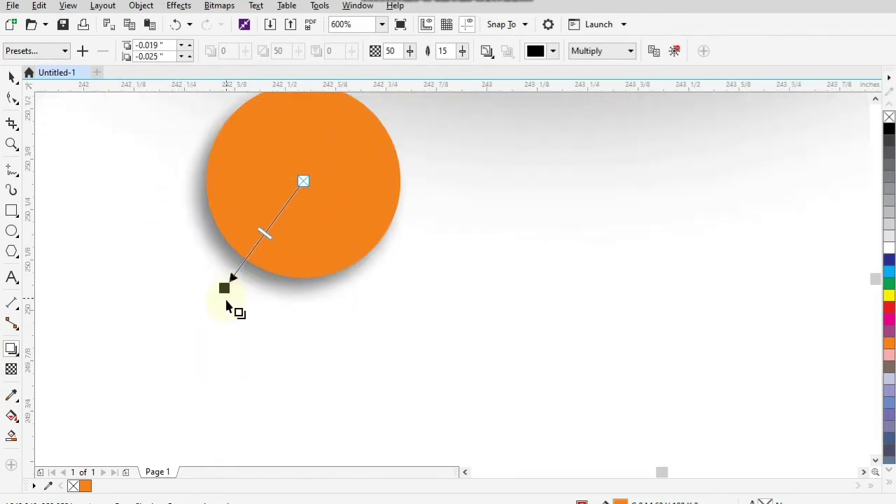
{"action": "scroll", "coordinate": [227, 301], "scroll_direction": "down", "scroll_amount": 6}
{"action": "left_click", "coordinate": [12, 75]}
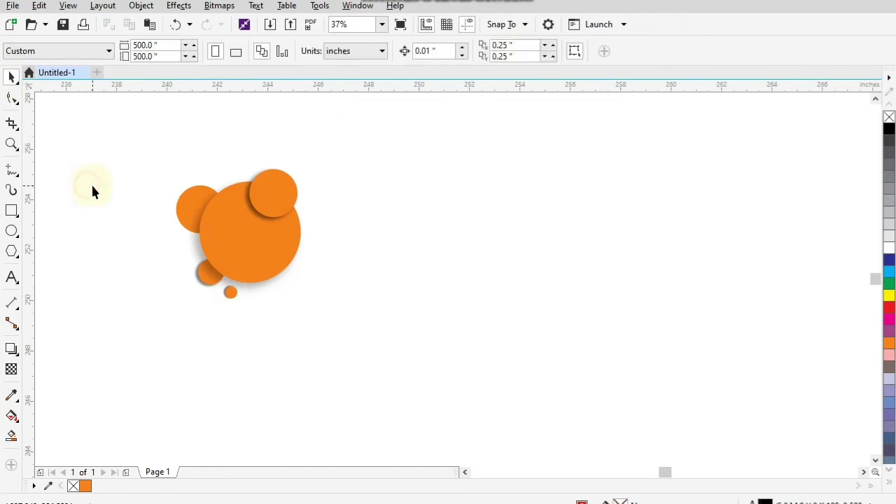
Step: Add the two-line text "SUPER / SALE !" in the empty area beside the orange circles
{"action": "key", "text": "z"}
{"action": "left_click_drag", "start_coordinate": [114, 157], "coordinate": [435, 373]}
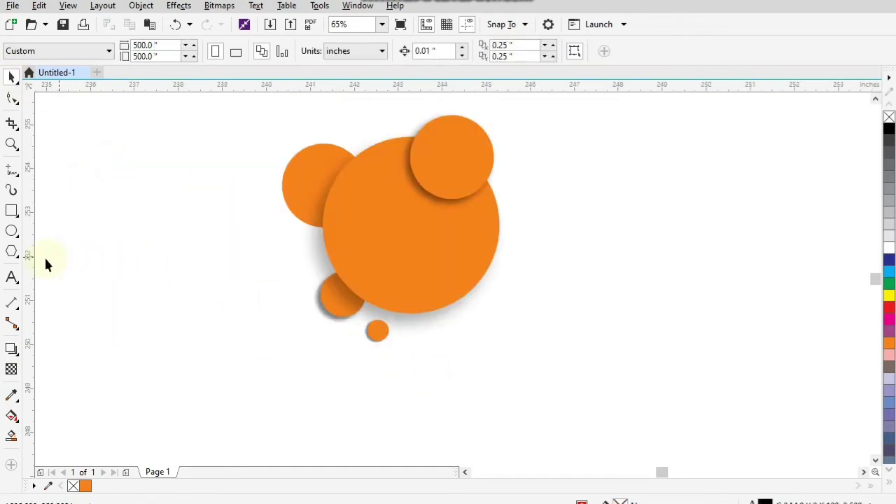
{"action": "left_click", "coordinate": [15, 275]}
{"action": "left_click", "coordinate": [115, 284]}
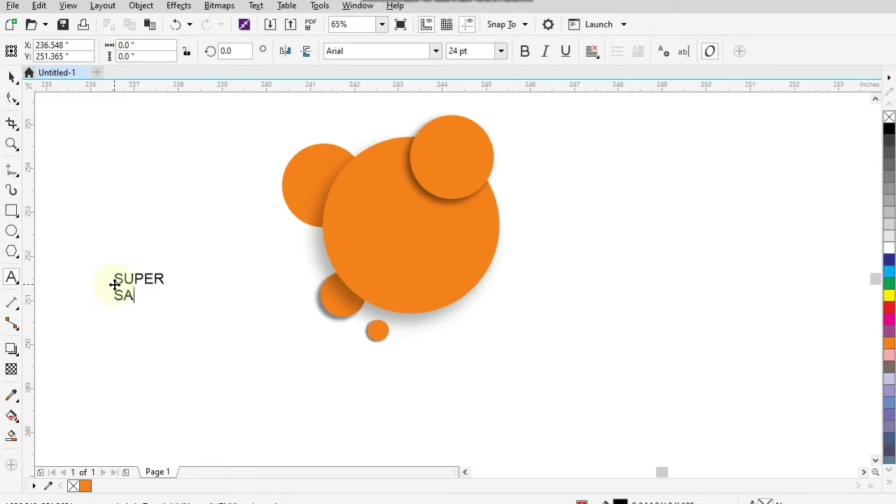
{"action": "type", "text": "SUPER SALE !"}
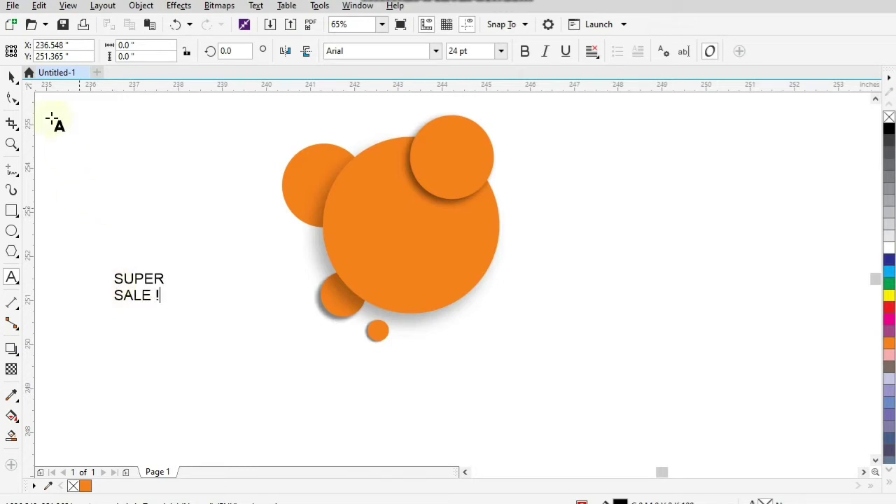
Step: Enlarge the SUPER SALE ! text to about 37 pt and move it into the empty space to the right of the circles
{"action": "left_click", "coordinate": [11, 76]}
{"action": "left_click_drag", "start_coordinate": [169, 305], "coordinate": [194, 329]}
{"action": "left_click_drag", "start_coordinate": [150, 290], "coordinate": [510, 289]}
{"action": "left_click_drag", "start_coordinate": [625, 245], "coordinate": [736, 186]}
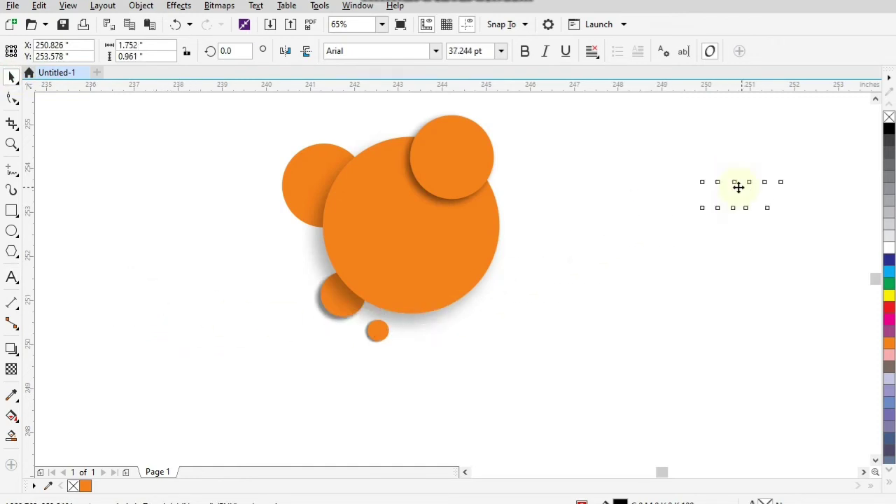
Step: Change the font of the SUPER SALE ! text to Arno Pro
{"action": "left_click", "coordinate": [420, 51]}
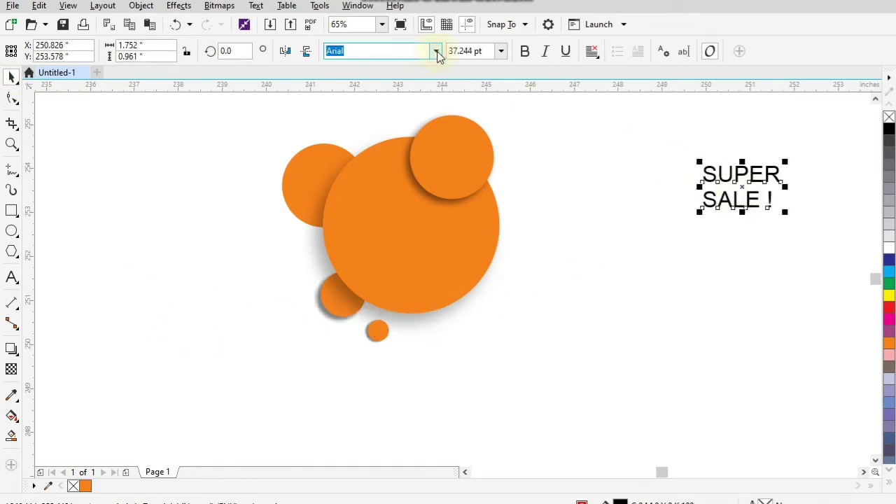
{"action": "left_click", "coordinate": [437, 52]}
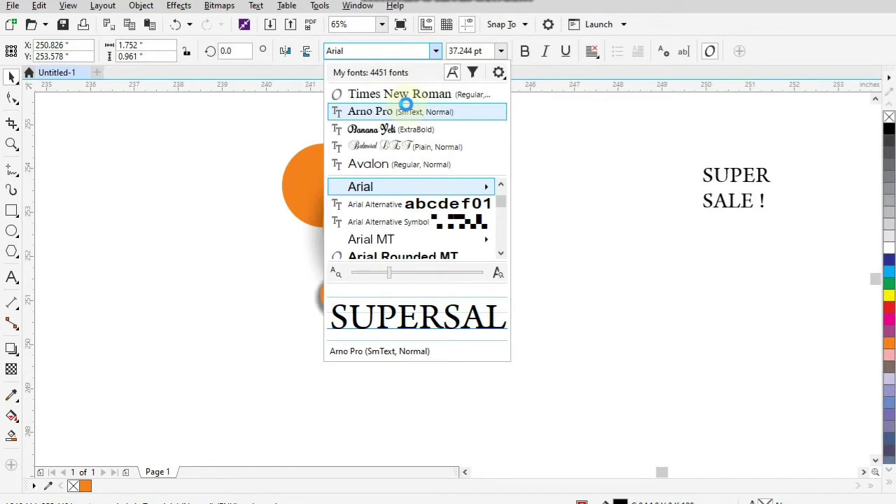
{"action": "left_click", "coordinate": [408, 111]}
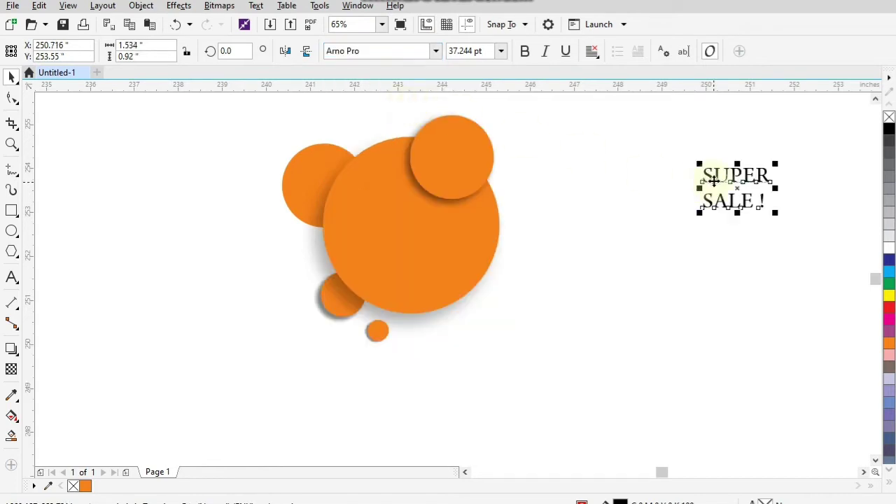
Step: Scale the SUPER SALE ! text up to about 78 pt and place it on the large orange circle
{"action": "left_click_drag", "start_coordinate": [700, 185], "coordinate": [588, 190]}
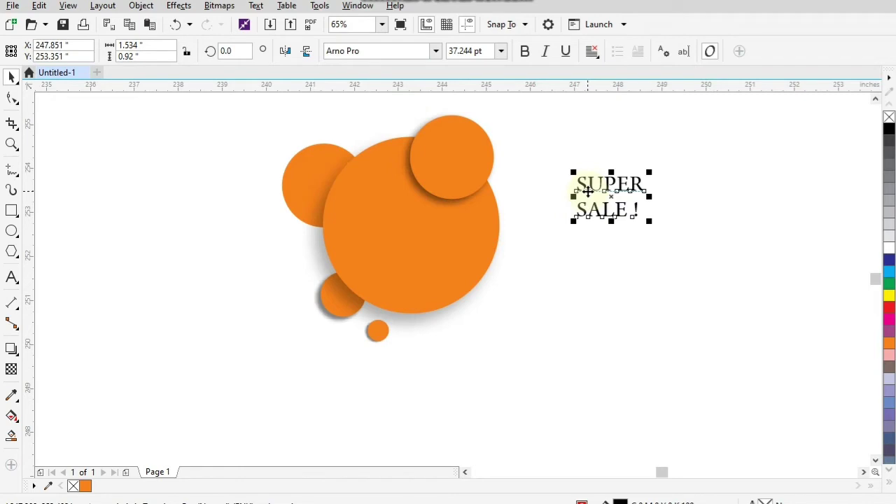
{"action": "key", "text": "ctrl+z"}
{"action": "left_click_drag", "start_coordinate": [651, 223], "coordinate": [724, 266]}
{"action": "left_click_drag", "start_coordinate": [647, 218], "coordinate": [420, 235]}
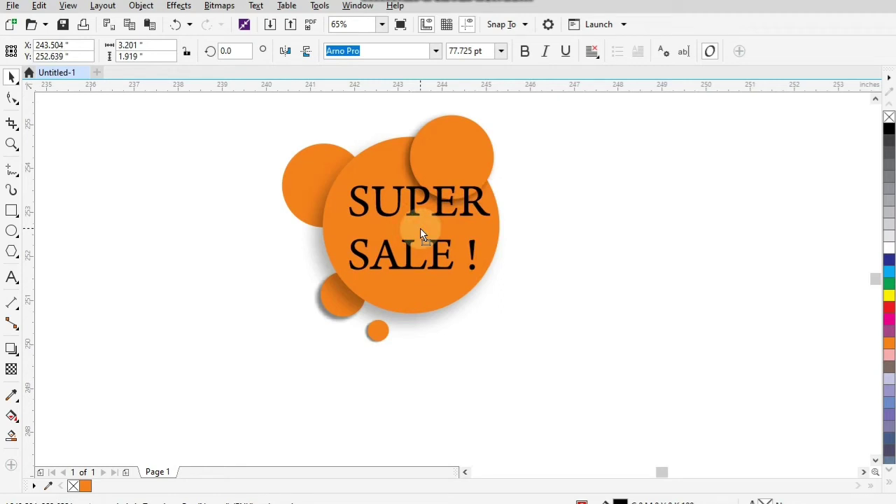
Step: Tighten the spacing between the two text lines, and scale the text down to about 70 pt, centred on the large circle
{"action": "left_click", "coordinate": [11, 98]}
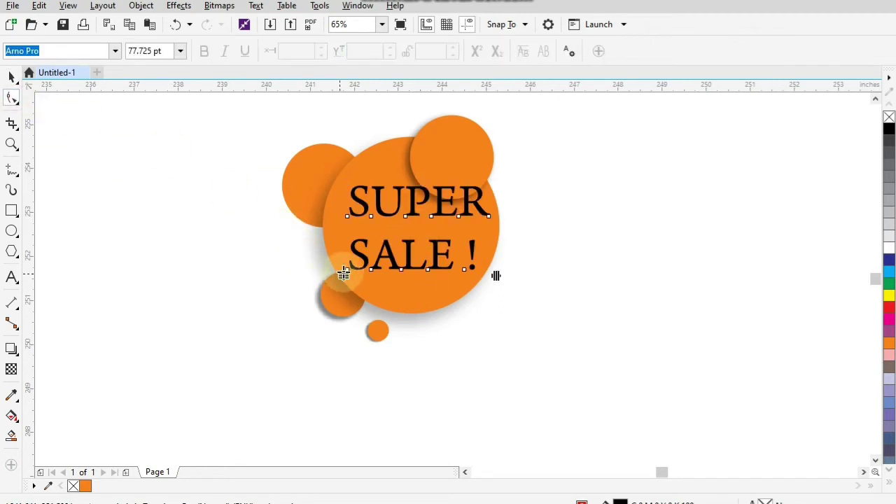
{"action": "left_click_drag", "start_coordinate": [343, 273], "coordinate": [344, 264]}
{"action": "left_click", "coordinate": [13, 74]}
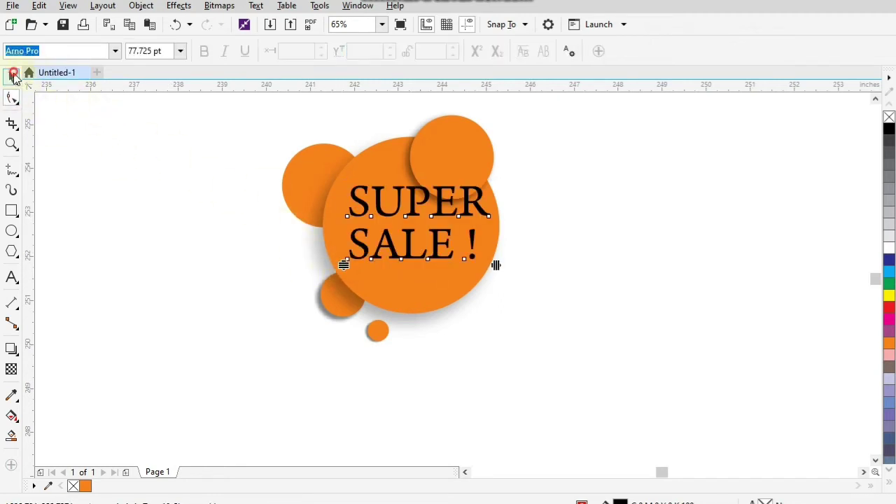
{"action": "left_click_drag", "start_coordinate": [496, 262], "coordinate": [482, 256]}
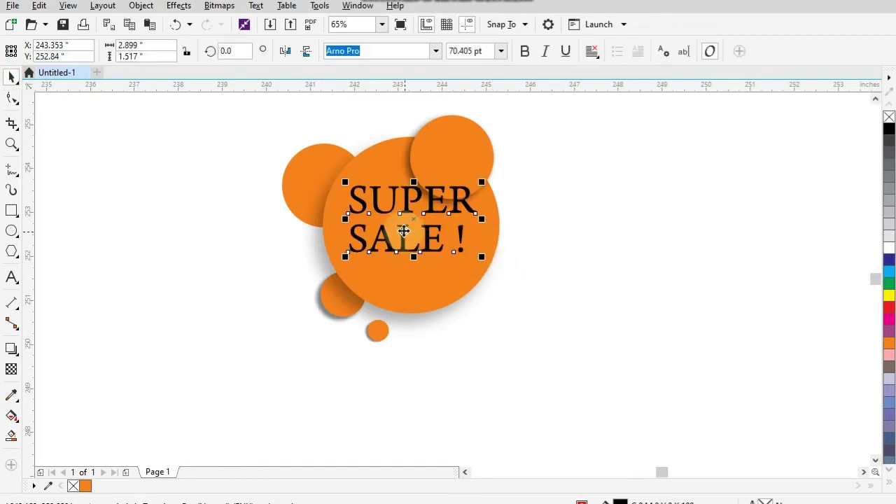
{"action": "left_click_drag", "start_coordinate": [405, 231], "coordinate": [407, 245]}
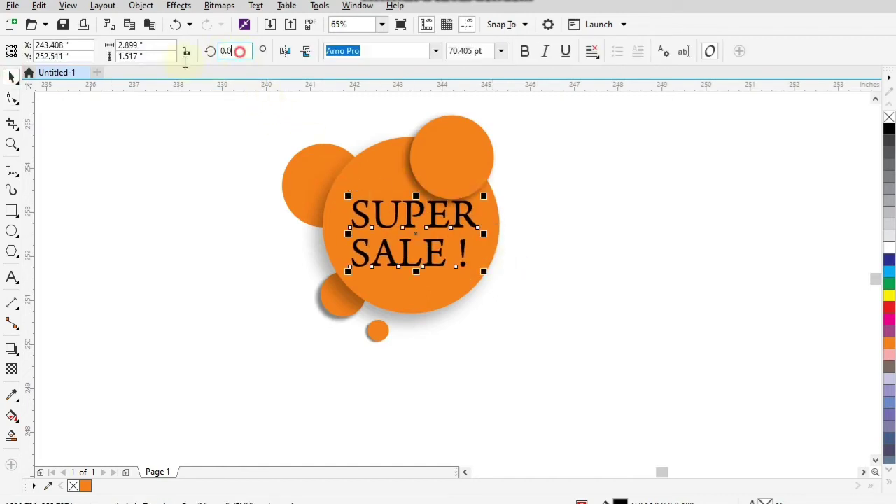
Step: Rotate the SUPER SALE ! text by 30 degrees and enlarge it to about 76 pt, fitted within the large circle
{"action": "type", "text": "30"}
{"action": "key", "text": "Return"}
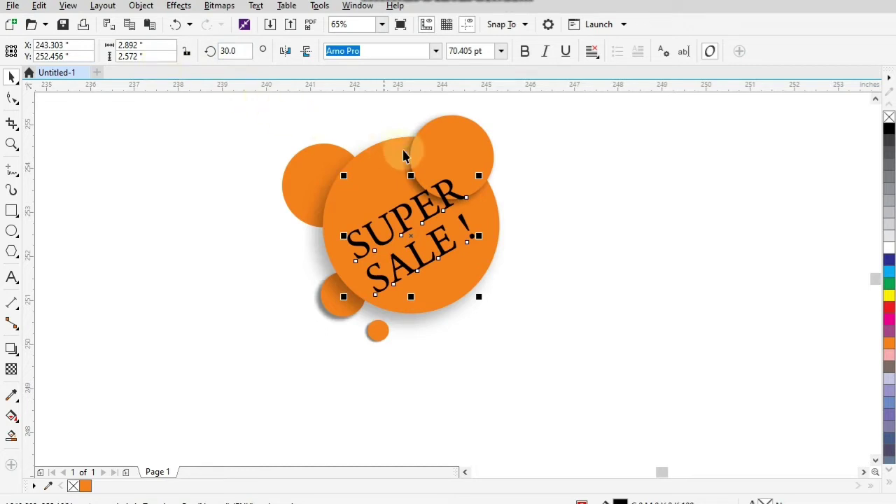
{"action": "left_click_drag", "start_coordinate": [479, 175], "coordinate": [443, 189]}
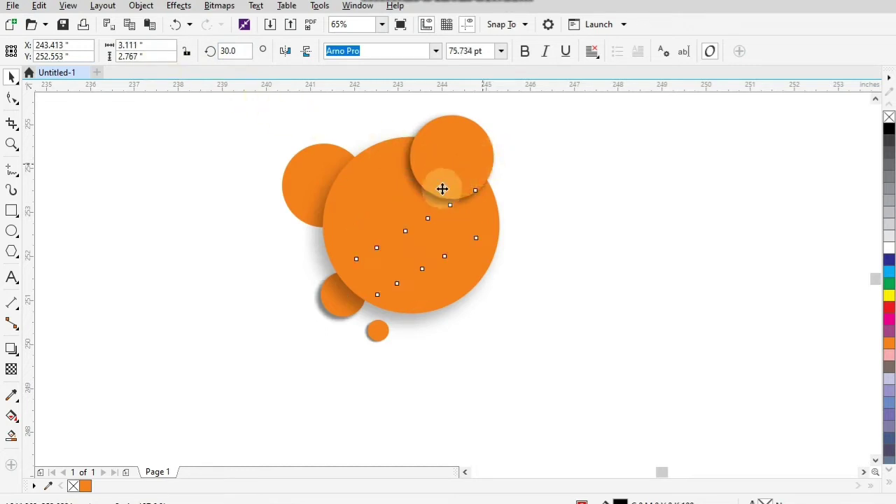
{"action": "left_click_drag", "start_coordinate": [414, 219], "coordinate": [408, 215]}
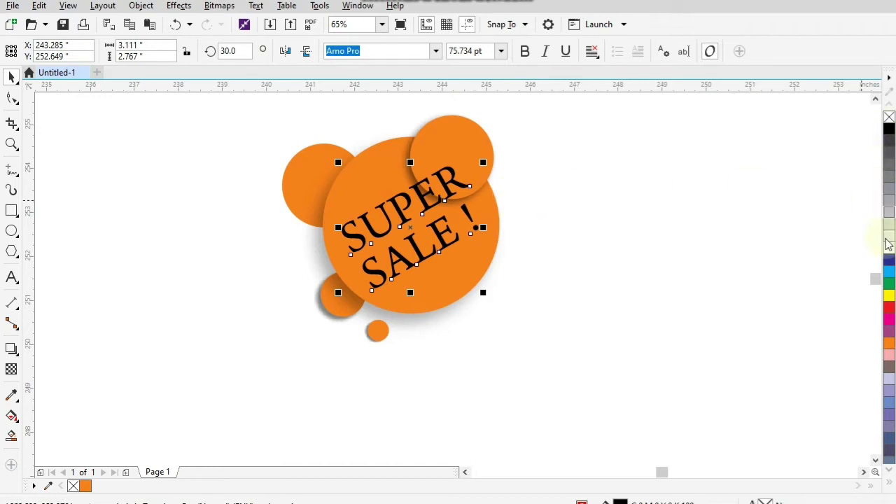
Step: Fill the text with white and add a drop shadow offset about -0.027 inches horizontally and -0.075 inches vertically
{"action": "left_click", "coordinate": [888, 246]}
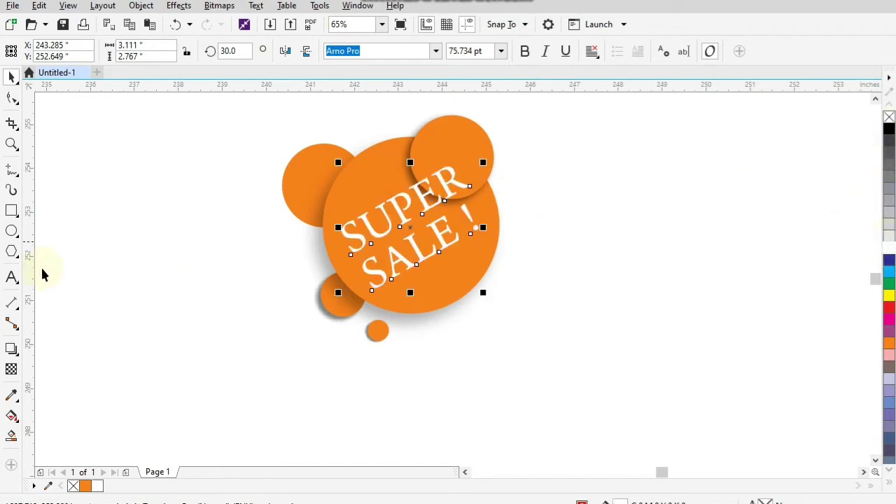
{"action": "left_click", "coordinate": [11, 348]}
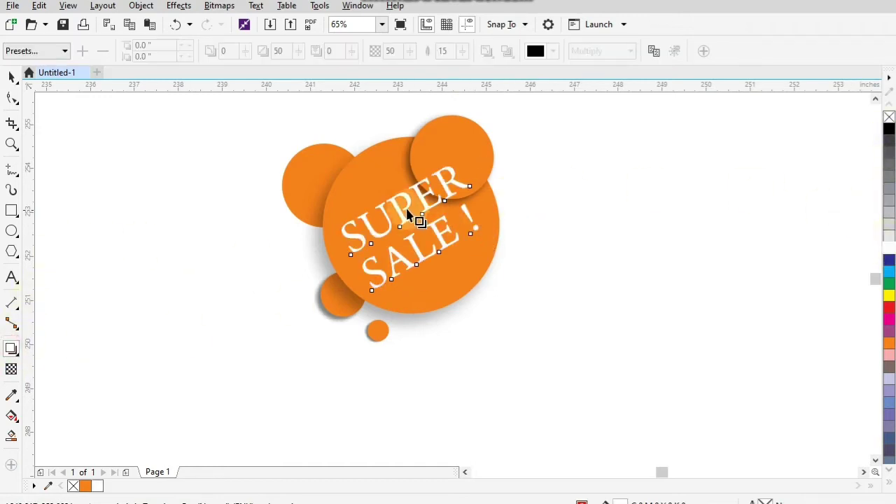
{"action": "left_click_drag", "start_coordinate": [411, 225], "coordinate": [387, 293]}
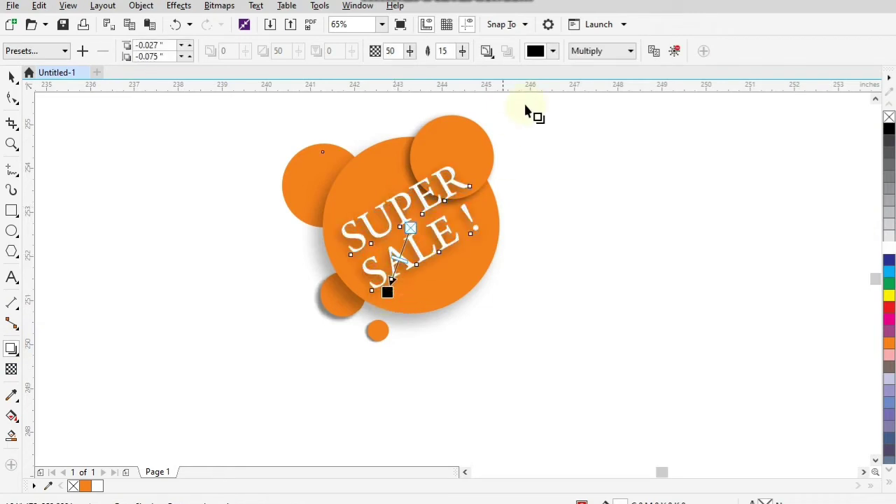
Step: Set the text shadow's feathering to 10 and its opacity to 77, and deselect the text
{"action": "left_click_drag", "start_coordinate": [462, 57], "coordinate": [469, 77]}
{"action": "mouse_move", "coordinate": [412, 58]}
{"action": "left_mouse_down"}
{"action": "mouse_move", "coordinate": [425, 73]}
{"action": "mouse_move", "coordinate": [457, 79]}
{"action": "mouse_move", "coordinate": [458, 60]}
{"action": "mouse_move", "coordinate": [418, 66]}
{"action": "left_mouse_up"}
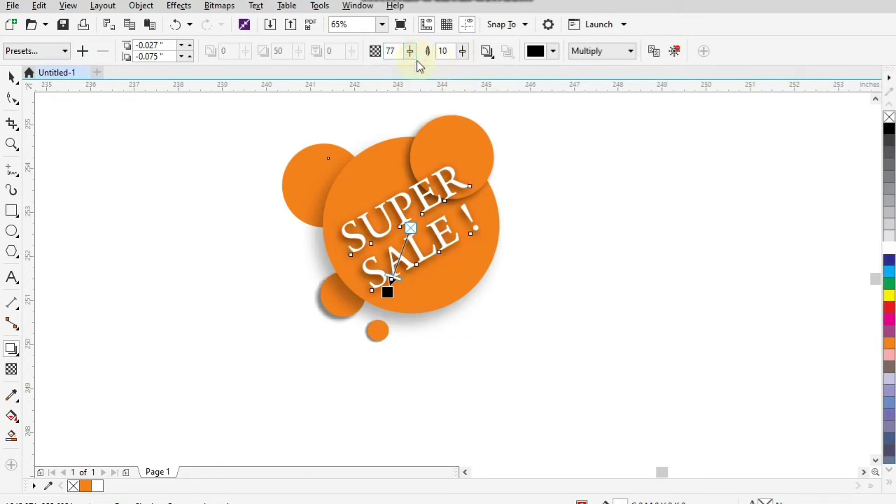
{"action": "left_click", "coordinate": [12, 75]}
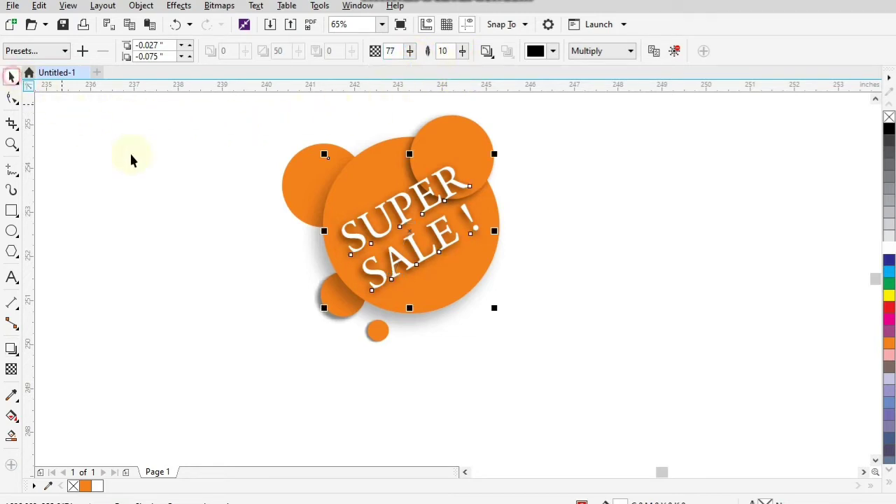
{"action": "left_click", "coordinate": [164, 175]}
{"action": "left_click", "coordinate": [187, 187]}
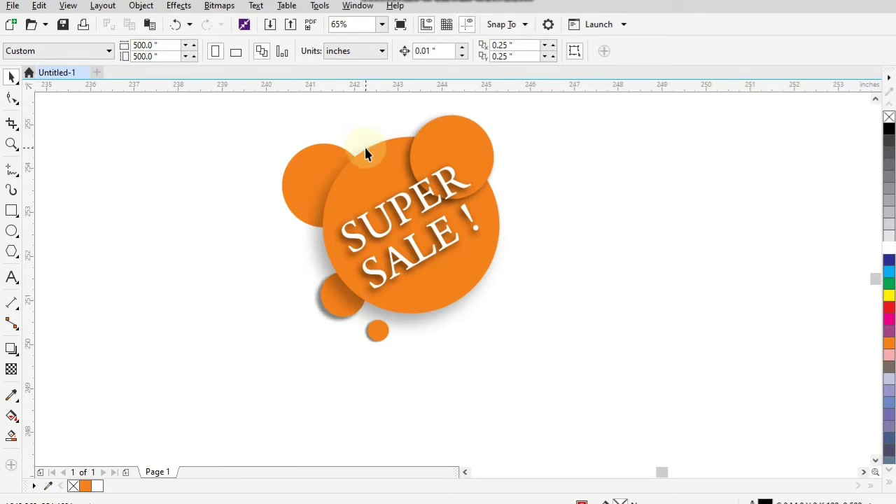
Step: Group all parts of the orange SUPER SALE ! design and move it horizontally to about X 235.5 inches
{"action": "scroll", "coordinate": [430, 200], "scroll_direction": "down", "scroll_amount": 2}
{"action": "left_click_drag", "start_coordinate": [334, 137], "coordinate": [498, 308]}
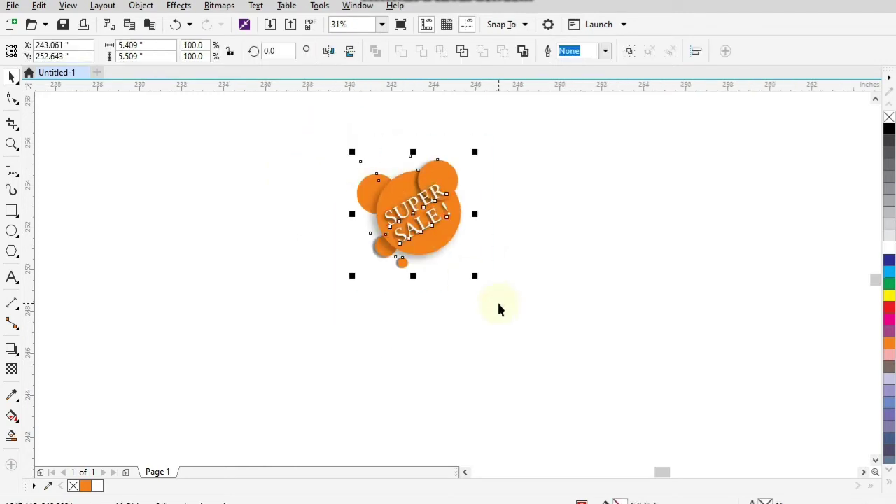
{"action": "left_click_drag", "start_coordinate": [418, 217], "coordinate": [259, 200]}
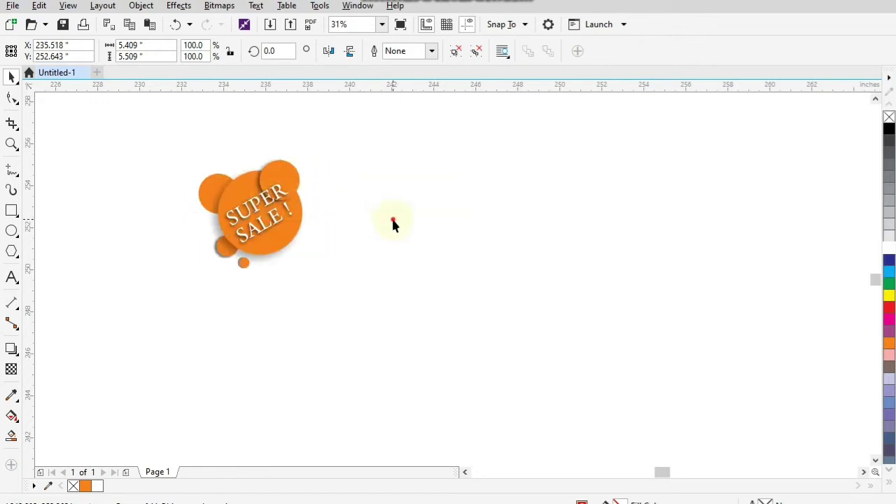
{"action": "left_click", "coordinate": [392, 224]}
Step: Draw a new circle about 3.3 inches in diameter in the empty area to the right of the orange design
{"action": "scroll", "coordinate": [261, 217], "scroll_direction": "up", "scroll_amount": 5}
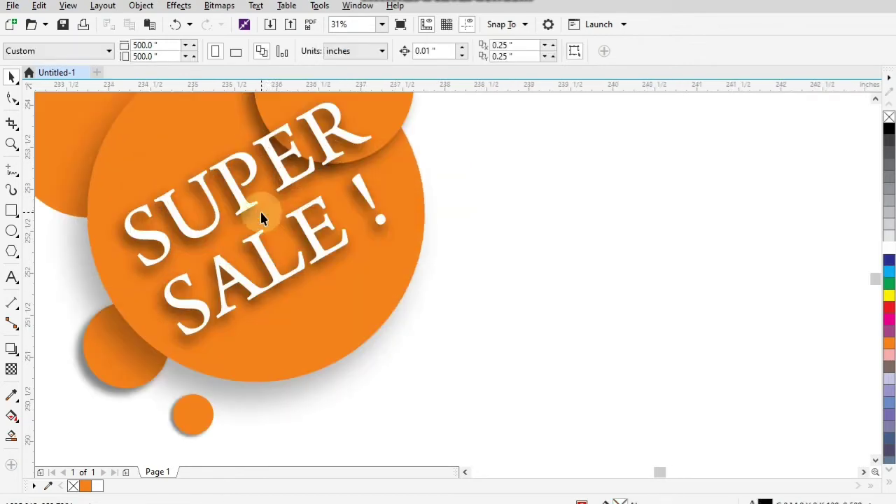
{"action": "scroll", "coordinate": [294, 223], "scroll_direction": "down", "scroll_amount": 2}
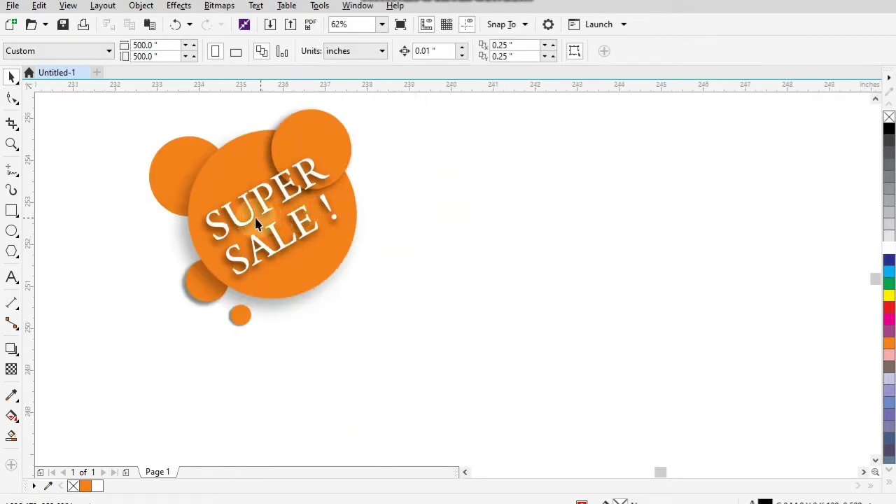
{"action": "left_click", "coordinate": [11, 231]}
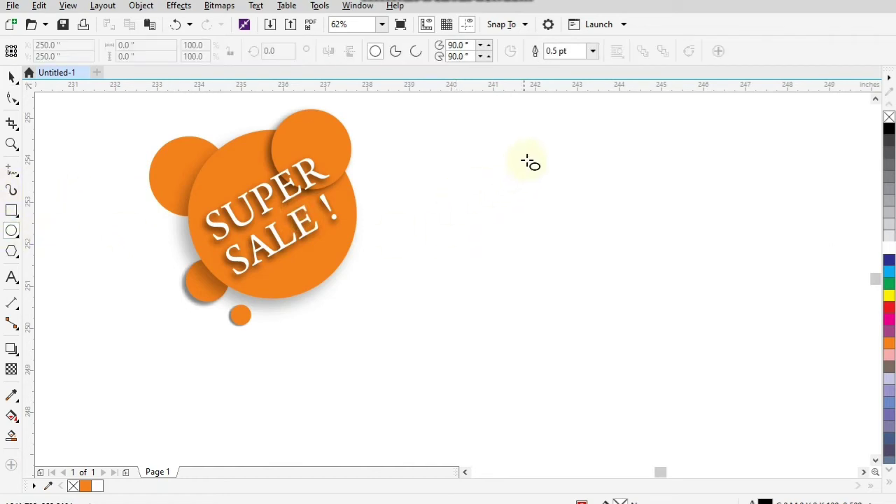
{"action": "left_click_drag", "start_coordinate": [528, 161], "coordinate": [662, 293]}
{"action": "left_click", "coordinate": [11, 76]}
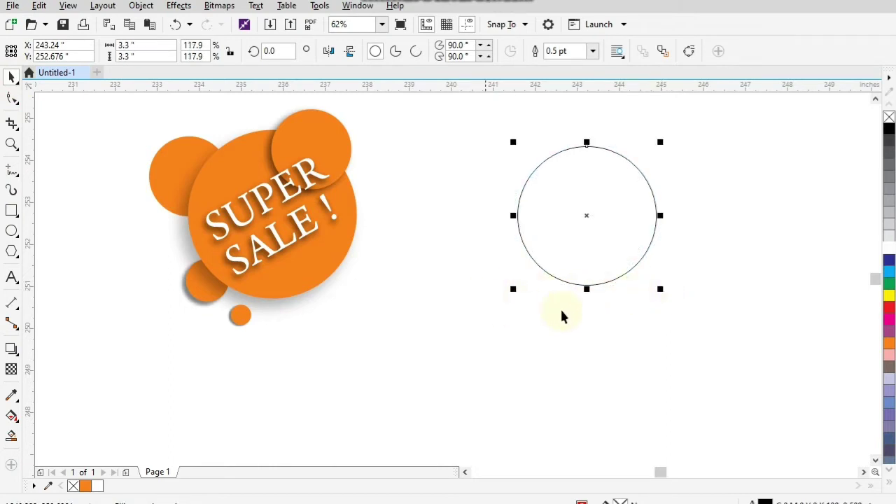
Step: Fill the new circle with golden yellow and enlarge it to about 3.87 inches in diameter
{"action": "left_click", "coordinate": [883, 473]}
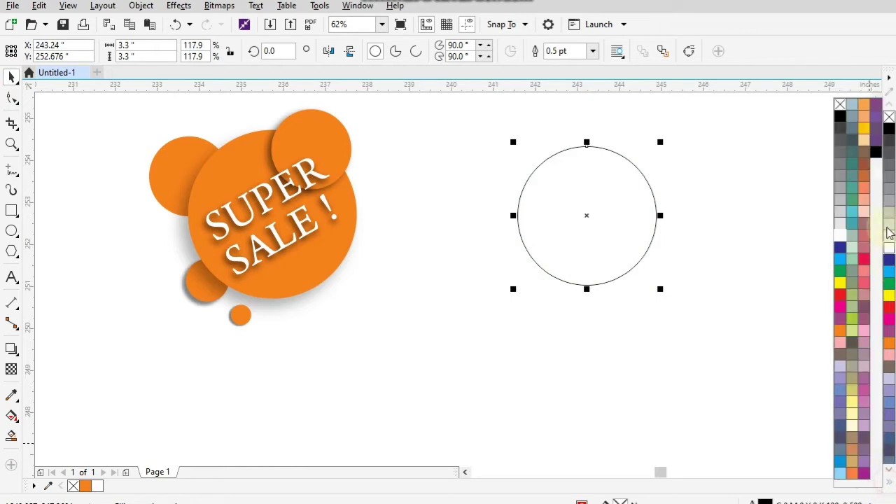
{"action": "left_click", "coordinate": [861, 133]}
{"action": "left_click_drag", "start_coordinate": [644, 200], "coordinate": [641, 208]}
{"action": "left_click_drag", "start_coordinate": [659, 289], "coordinate": [670, 301]}
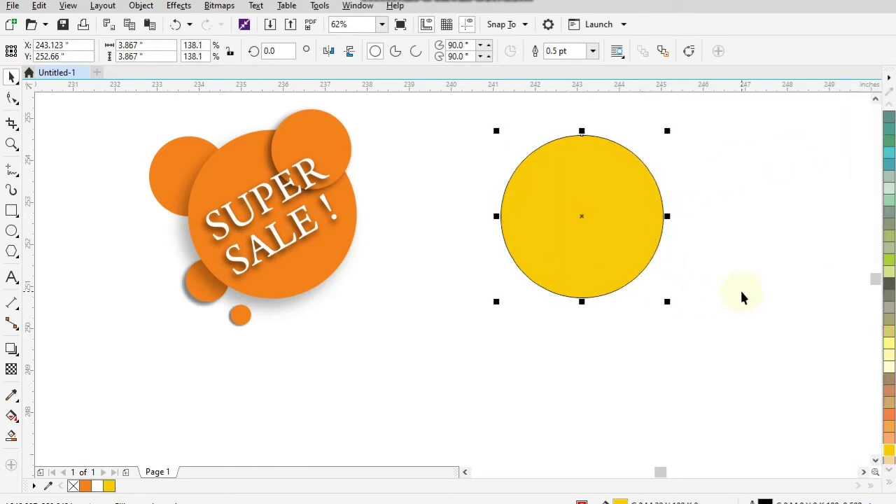
{"action": "left_click", "coordinate": [740, 296]}
Step: Place two small copies of the yellow circle along its upper-left edge, one about 0.57 inches wide and a larger one above it
{"action": "left_click", "coordinate": [570, 221]}
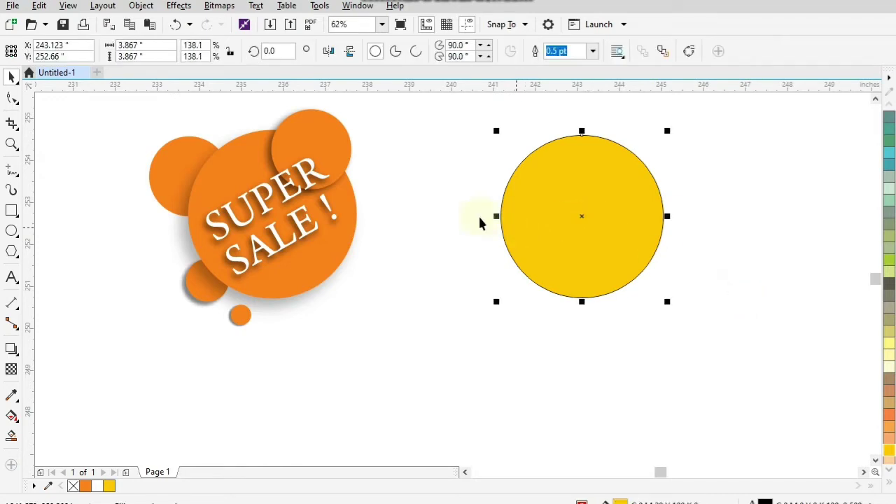
{"action": "left_click_drag", "start_coordinate": [667, 301], "coordinate": [514, 161]}
{"action": "left_click", "coordinate": [524, 138]}
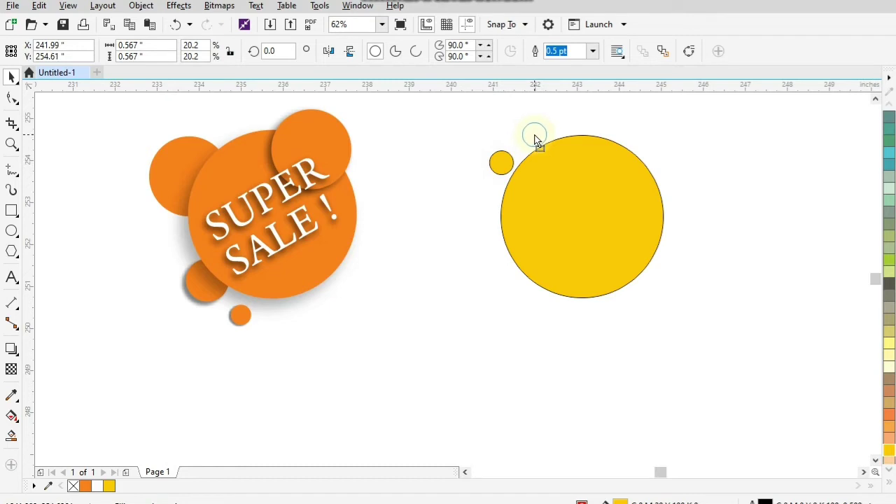
{"action": "left_click_drag", "start_coordinate": [535, 135], "coordinate": [564, 107]}
{"action": "left_click_drag", "start_coordinate": [546, 139], "coordinate": [545, 130]}
Step: Remove the outlines from all three yellow circles
{"action": "left_click", "coordinate": [506, 163], "text": "shift"}
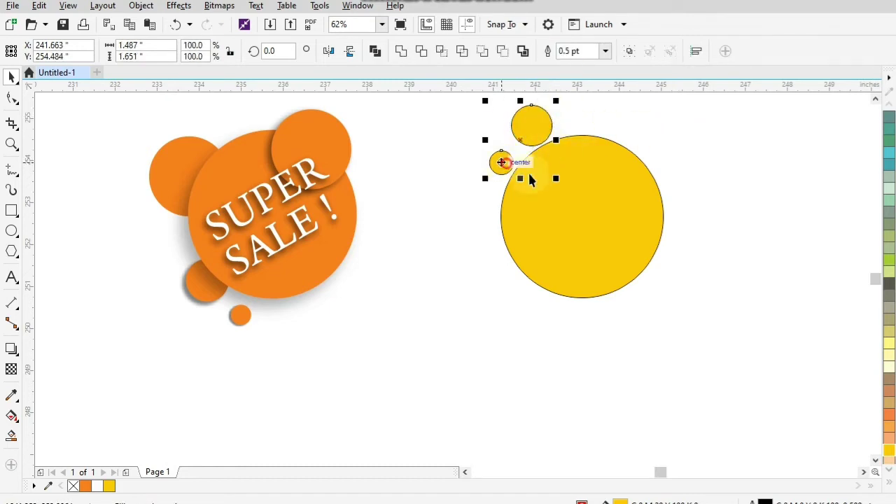
{"action": "left_click", "coordinate": [530, 180], "text": "shift"}
{"action": "left_click", "coordinate": [889, 481]}
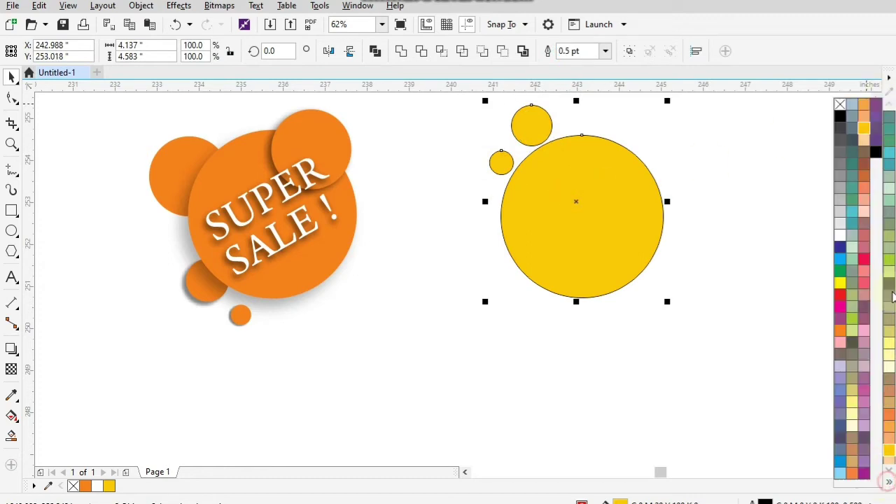
{"action": "right_click", "coordinate": [839, 105]}
{"action": "left_click", "coordinate": [738, 126]}
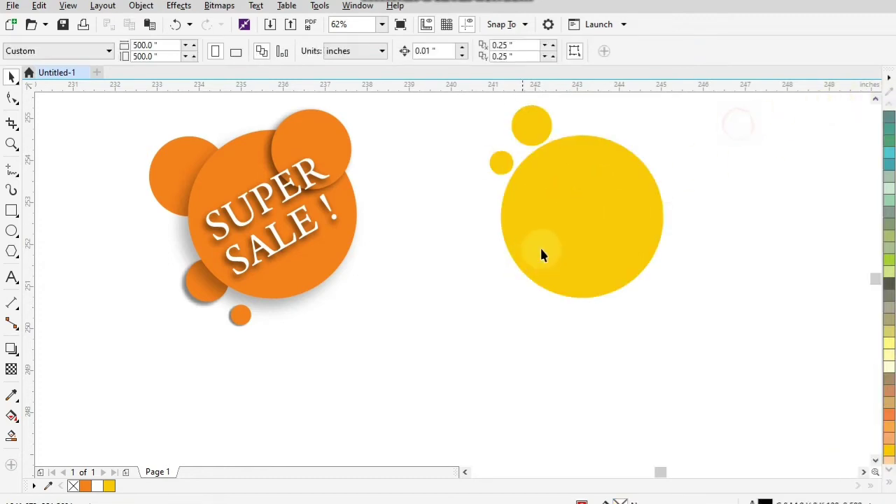
Step: Add a drop shadow toward the lower left of the large yellow circle, with opacity 64 and feathering 12
{"action": "left_click", "coordinate": [560, 234]}
{"action": "left_click", "coordinate": [12, 348]}
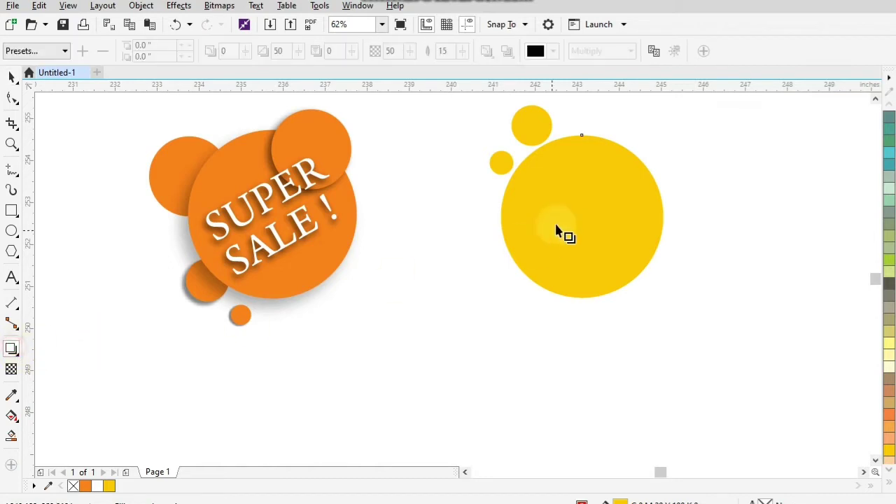
{"action": "left_click_drag", "start_coordinate": [582, 217], "coordinate": [523, 301]}
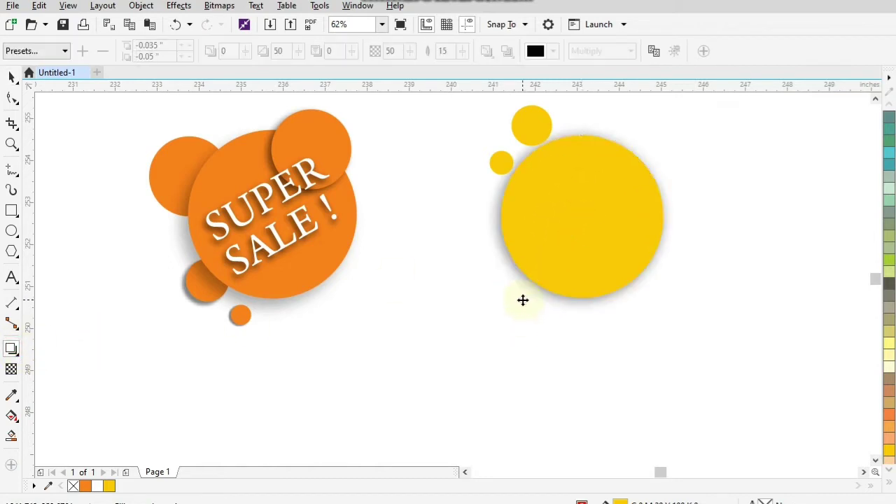
{"action": "left_click_drag", "start_coordinate": [416, 52], "coordinate": [462, 62]}
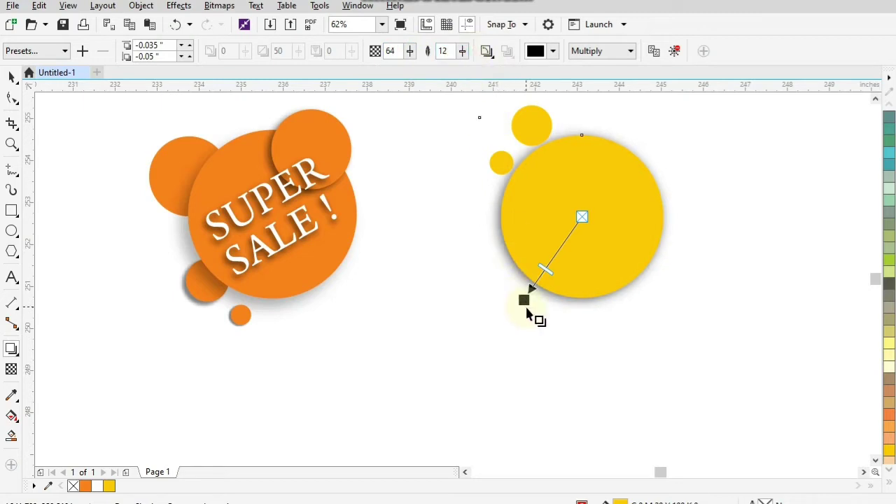
{"action": "left_click_drag", "start_coordinate": [525, 301], "coordinate": [543, 300]}
{"action": "left_click", "coordinate": [11, 76]}
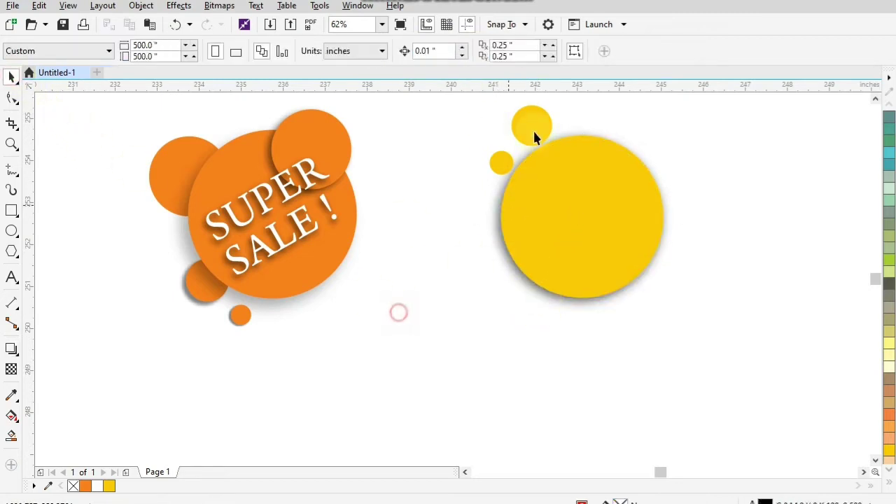
Step: Copy the large yellow circle's drop shadow onto both small yellow circles
{"action": "left_click", "coordinate": [535, 123]}
{"action": "left_click", "coordinate": [12, 348]}
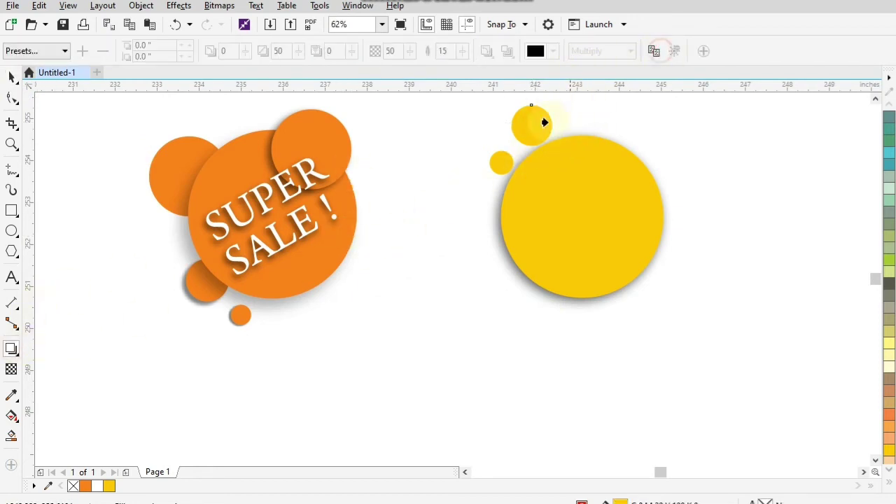
{"action": "left_click", "coordinate": [496, 228]}
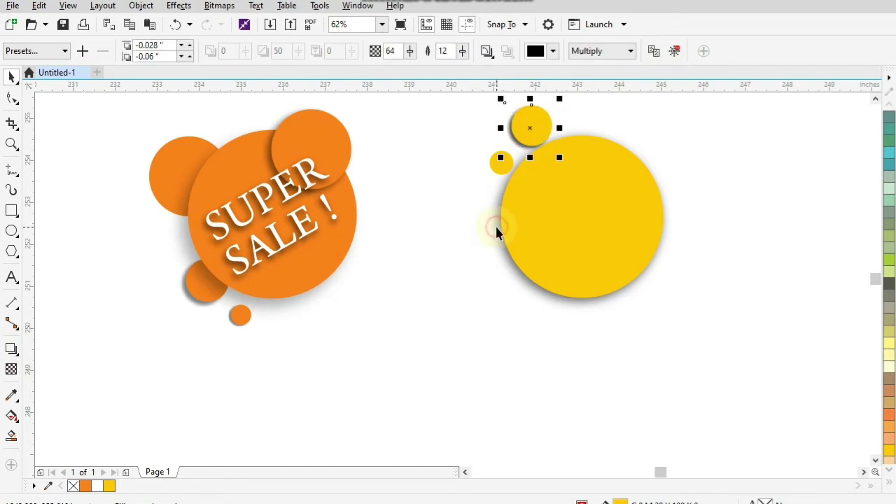
{"action": "left_click", "coordinate": [500, 163]}
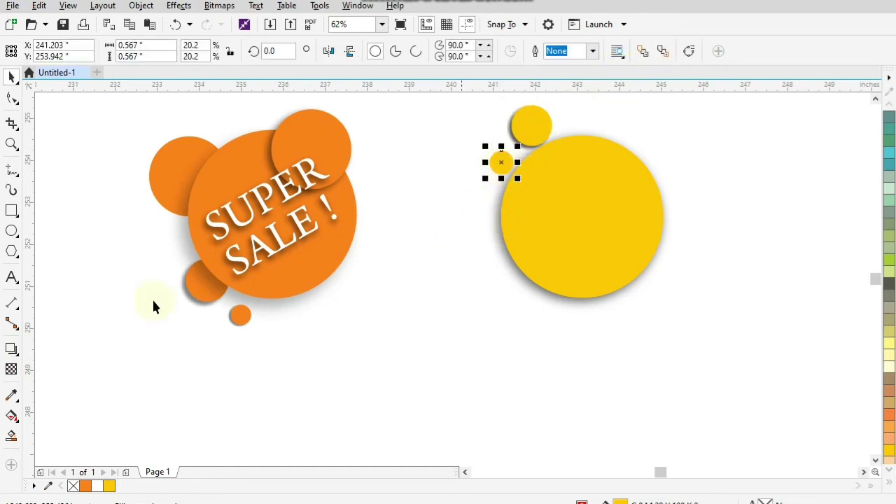
{"action": "left_click", "coordinate": [12, 349]}
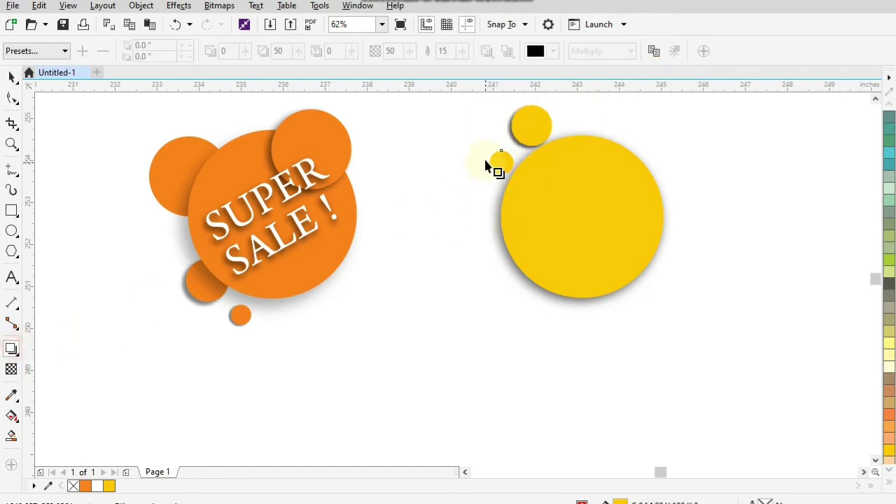
{"action": "left_click", "coordinate": [653, 54]}
{"action": "left_click", "coordinate": [497, 254]}
{"action": "left_click", "coordinate": [11, 76]}
{"action": "left_click", "coordinate": [401, 385]}
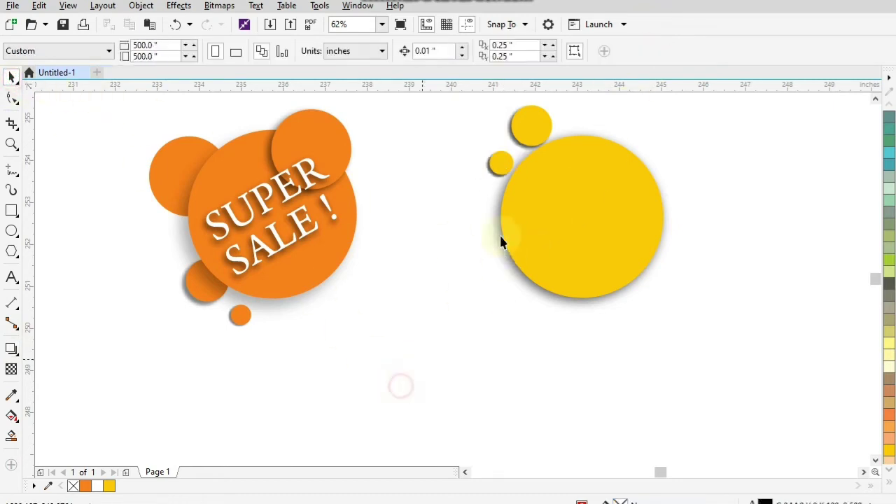
Step: Recolor the upper small circle dark blue and the lower small circle orange
{"action": "left_click", "coordinate": [530, 138]}
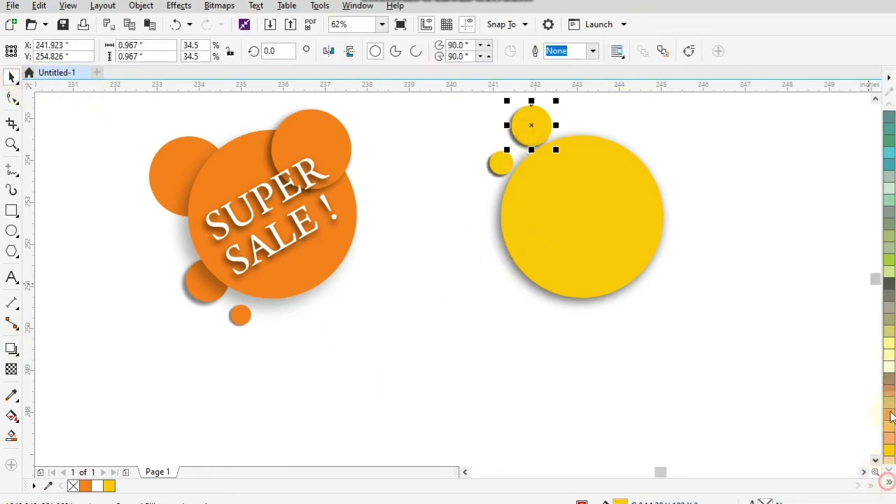
{"action": "left_click", "coordinate": [887, 474]}
{"action": "left_click", "coordinate": [840, 249]}
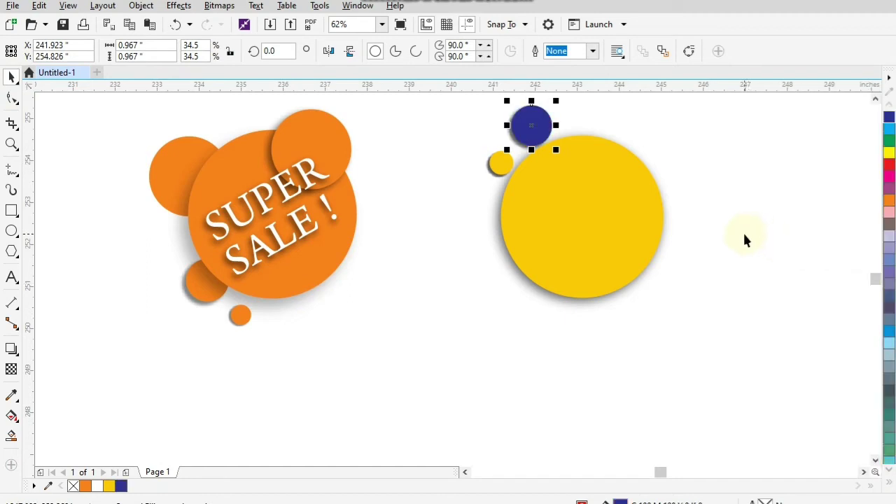
{"action": "left_click", "coordinate": [502, 164]}
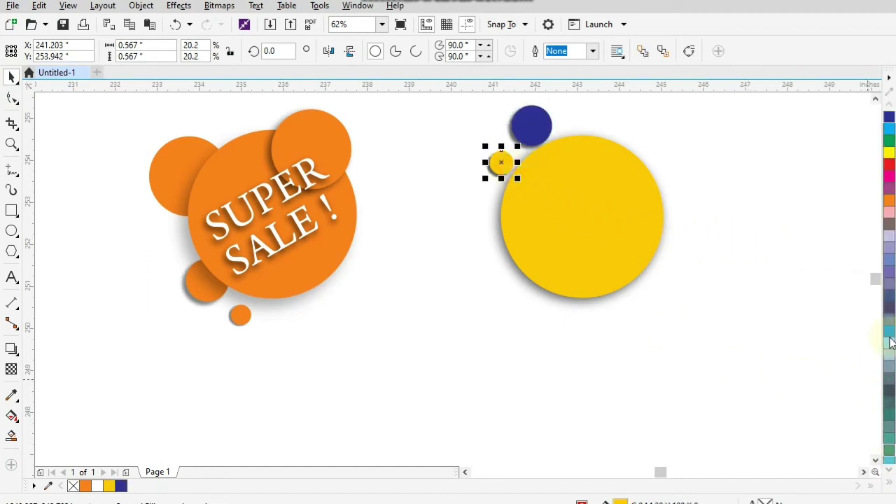
{"action": "left_click", "coordinate": [889, 200]}
{"action": "left_click", "coordinate": [736, 159]}
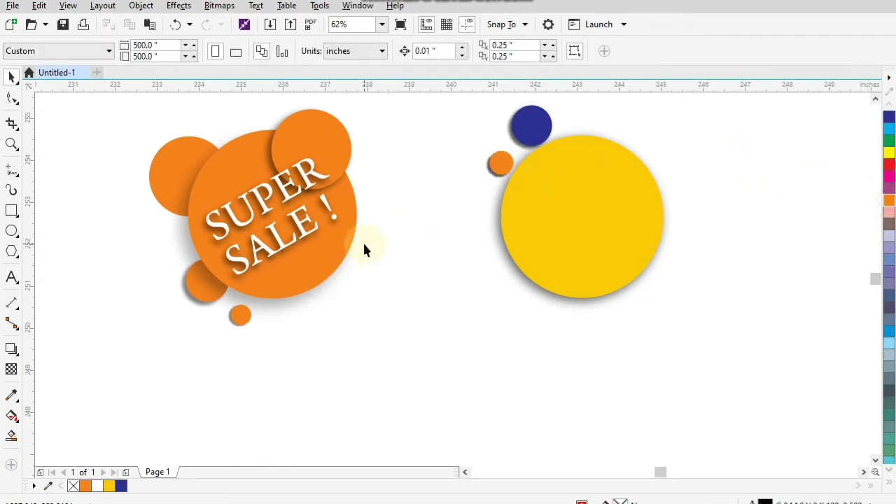
Step: Draw a rectangle about 4.8 by 0.58 inches below the large yellow circle and convert it to curves
{"action": "left_click", "coordinate": [11, 210]}
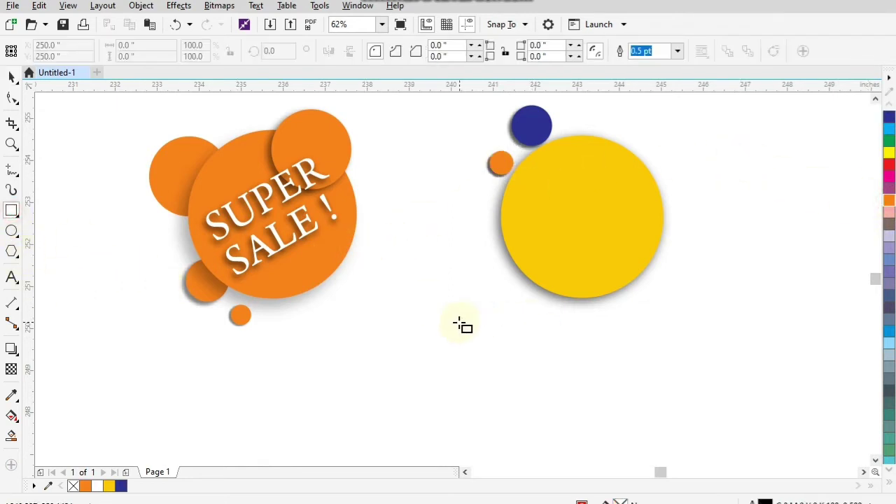
{"action": "left_click_drag", "start_coordinate": [459, 322], "coordinate": [663, 347]}
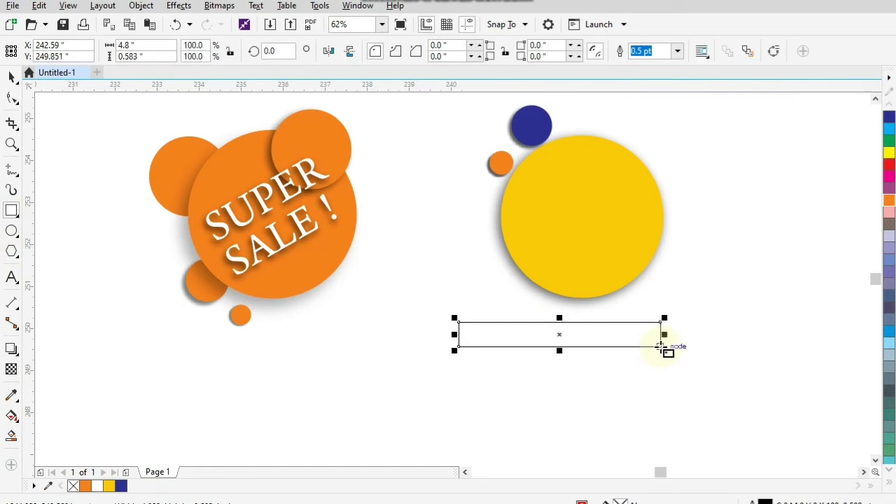
{"action": "left_click", "coordinate": [11, 75]}
{"action": "right_click", "coordinate": [556, 334]}
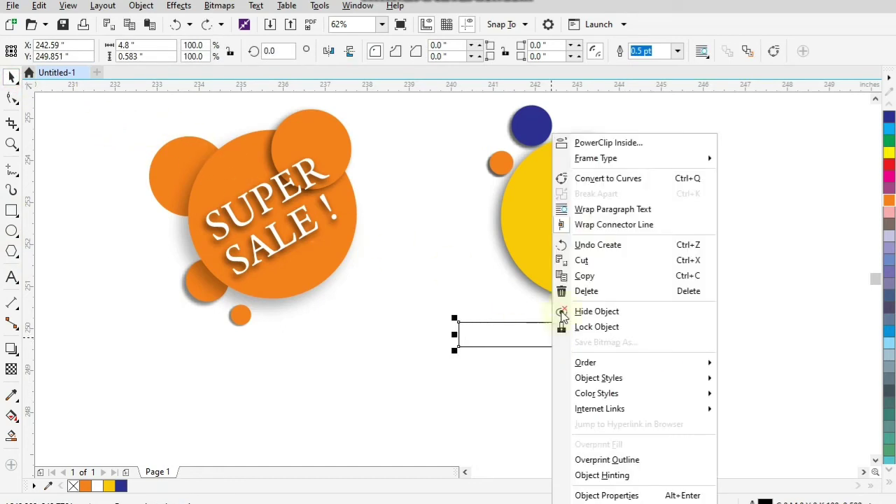
{"action": "left_click", "coordinate": [596, 181]}
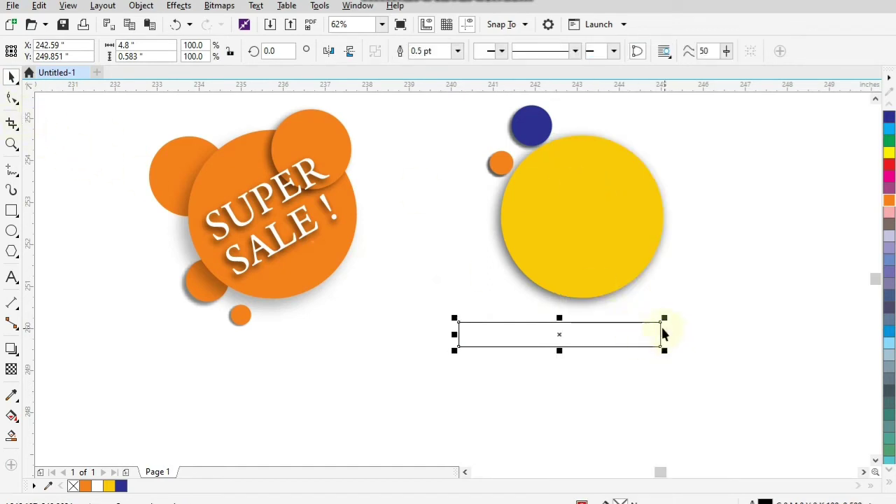
Step: Shift both upper corner nodes of the rectangle to the left so its ends slant like a parallelogram
{"action": "left_click", "coordinate": [13, 99]}
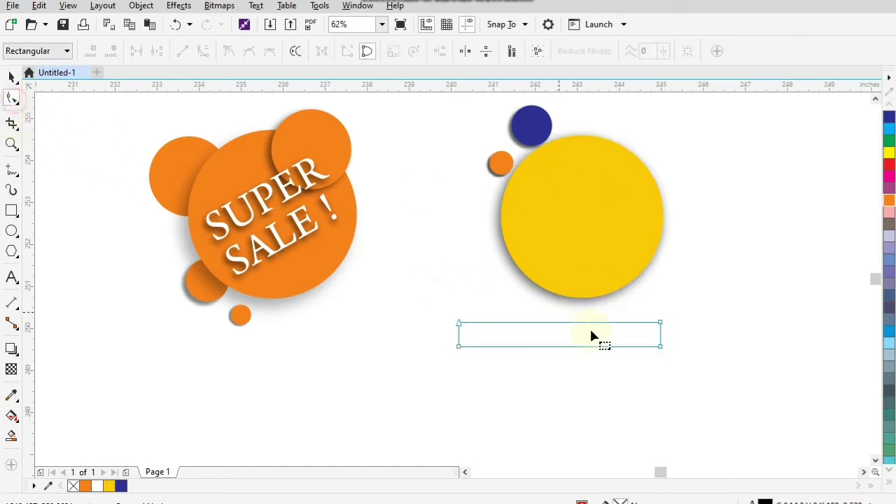
{"action": "left_click", "coordinate": [661, 324]}
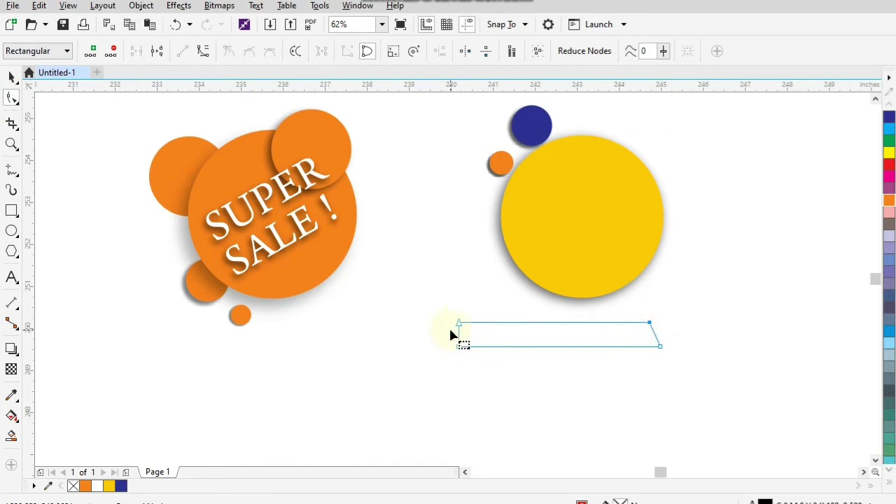
{"action": "left_click_drag", "start_coordinate": [456, 318], "coordinate": [446, 316]}
{"action": "left_click", "coordinate": [12, 77]}
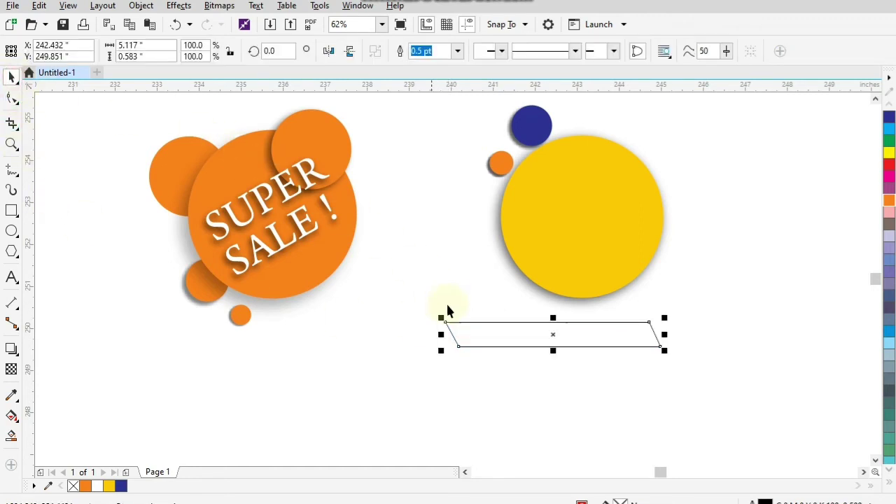
Step: Reduce the slanted bar's height to about 0.5 inches and rotate it by 30 degrees
{"action": "left_click_drag", "start_coordinate": [553, 350], "coordinate": [554, 347]}
{"action": "left_click", "coordinate": [280, 50]}
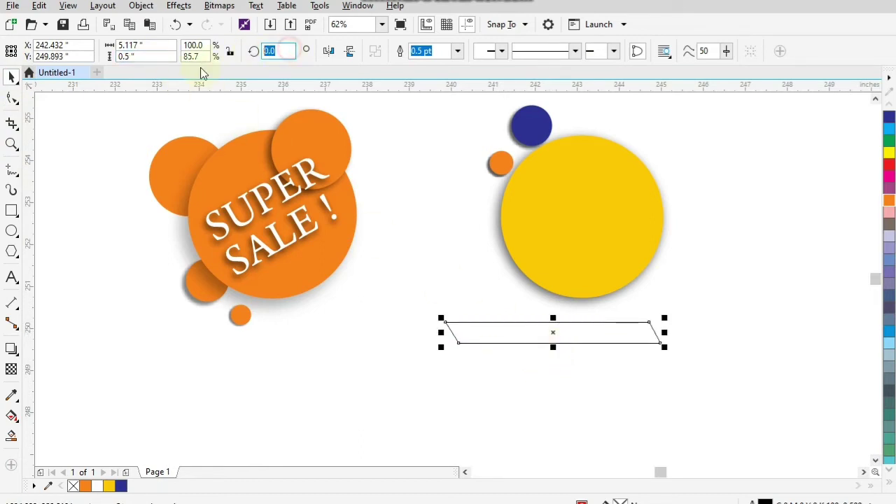
{"action": "key", "text": "Return"}
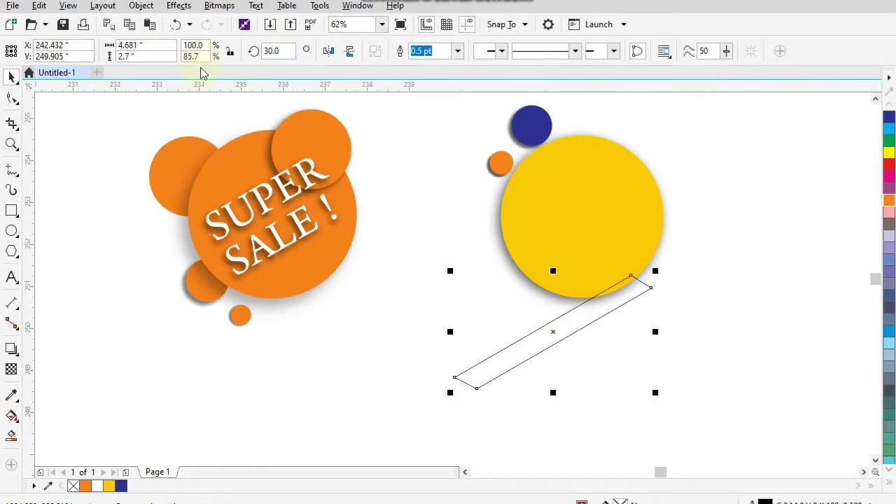
{"action": "left_click", "coordinate": [376, 259]}
Step: Place a copy of the slanted bar across the yellow circle's upper part and move the original parallel just below it
{"action": "left_click_drag", "start_coordinate": [548, 334], "coordinate": [550, 175]}
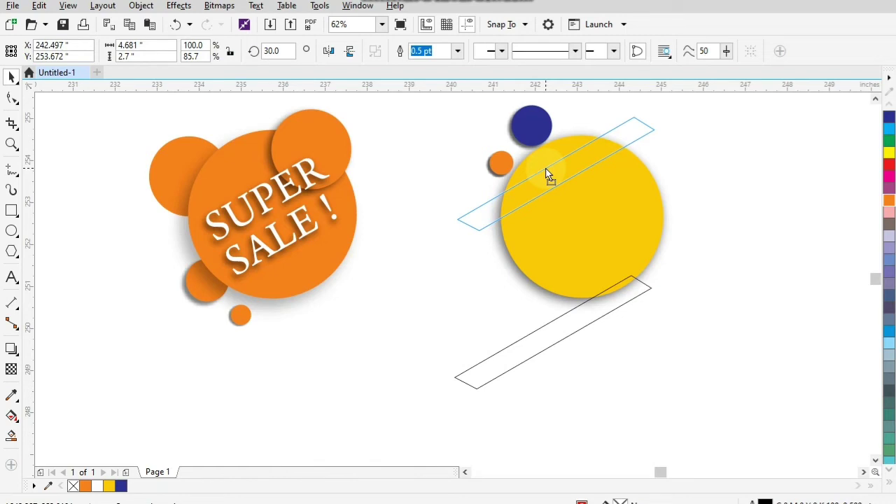
{"action": "left_click_drag", "start_coordinate": [548, 175], "coordinate": [544, 164]}
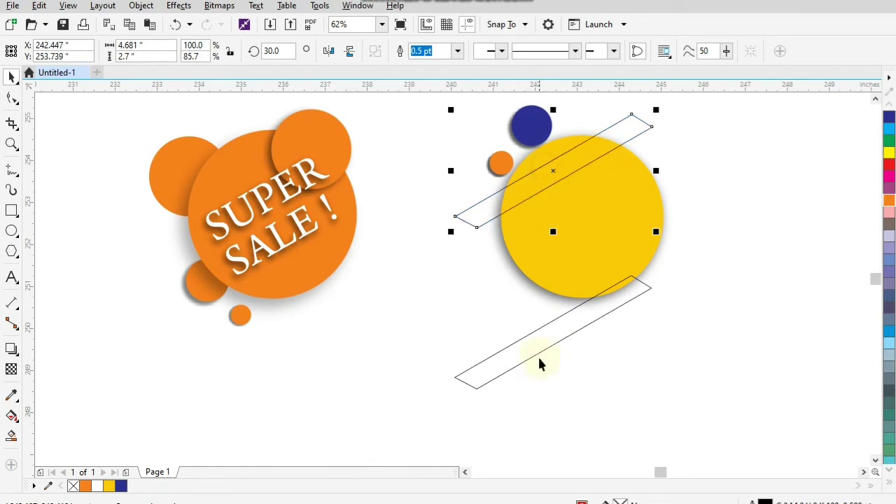
{"action": "left_click_drag", "start_coordinate": [537, 353], "coordinate": [553, 215]}
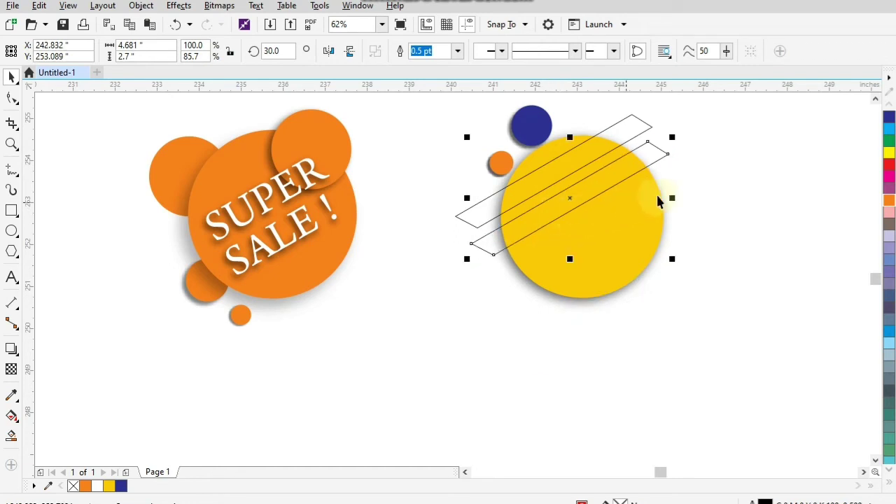
Step: Fill the upper bar with the small circle's dark blue and the lower bar with the other small circle's orange, using the color eyedropper
{"action": "left_click", "coordinate": [11, 395]}
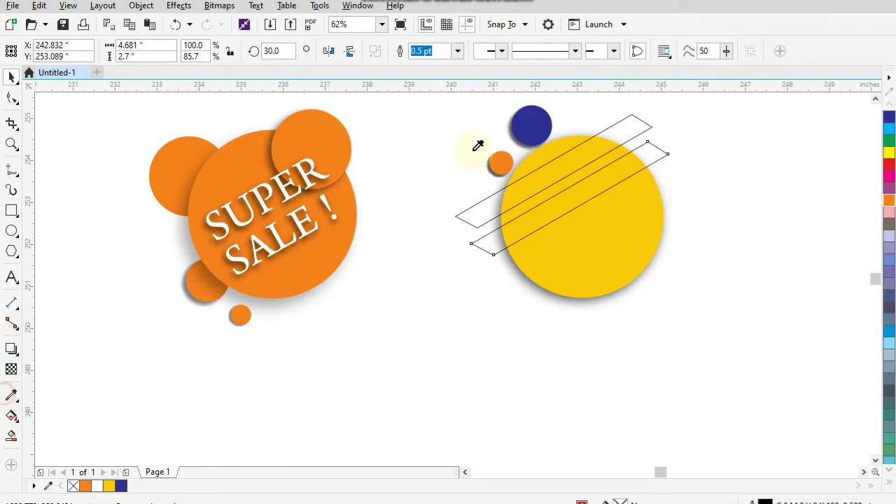
{"action": "left_click", "coordinate": [545, 125]}
{"action": "left_click", "coordinate": [585, 149]}
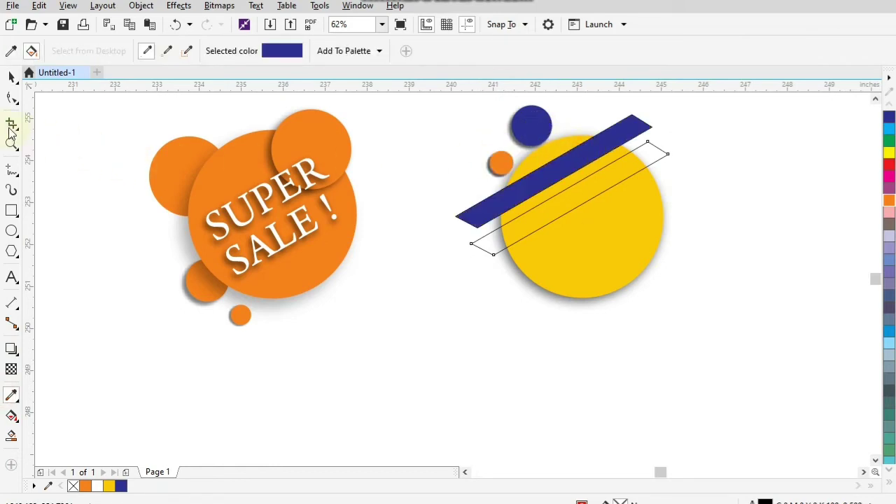
{"action": "left_click", "coordinate": [11, 77]}
{"action": "left_click", "coordinate": [12, 395]}
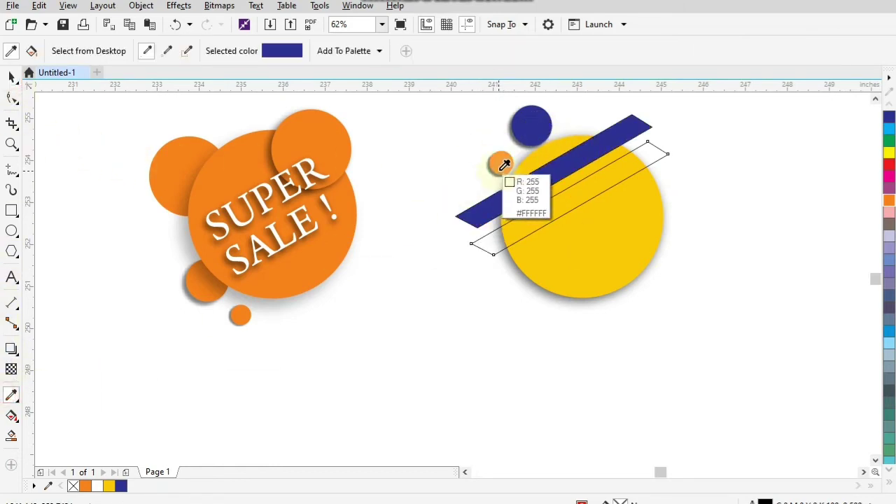
{"action": "left_click", "coordinate": [501, 164]}
{"action": "left_click", "coordinate": [524, 217]}
{"action": "left_click", "coordinate": [12, 77]}
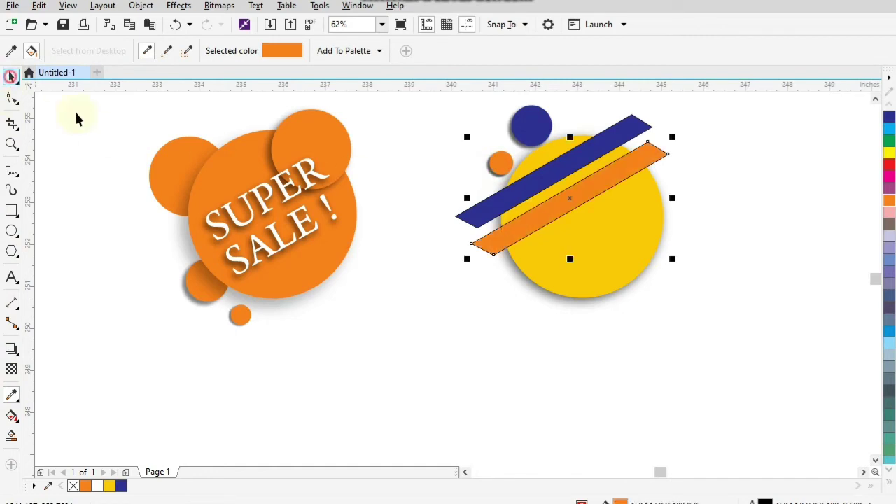
Step: Remove the outlines from the blue and orange bars
{"action": "left_click", "coordinate": [511, 198], "text": "shift"}
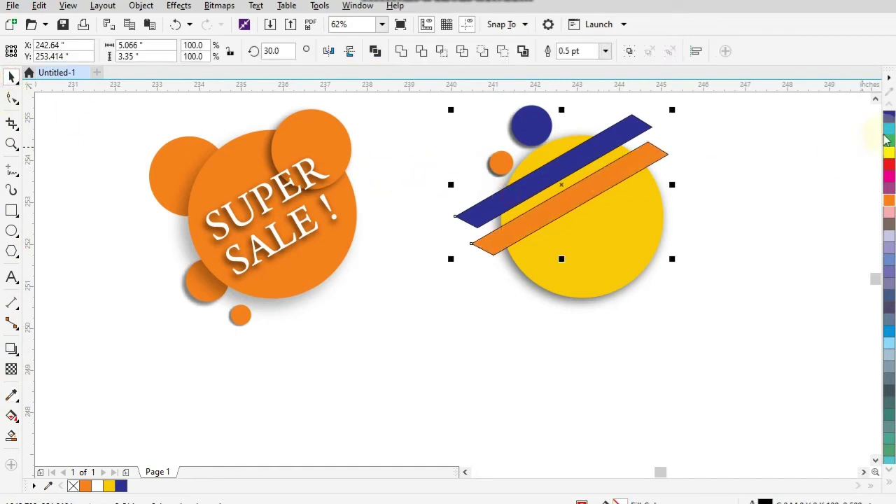
{"action": "left_click", "coordinate": [890, 484]}
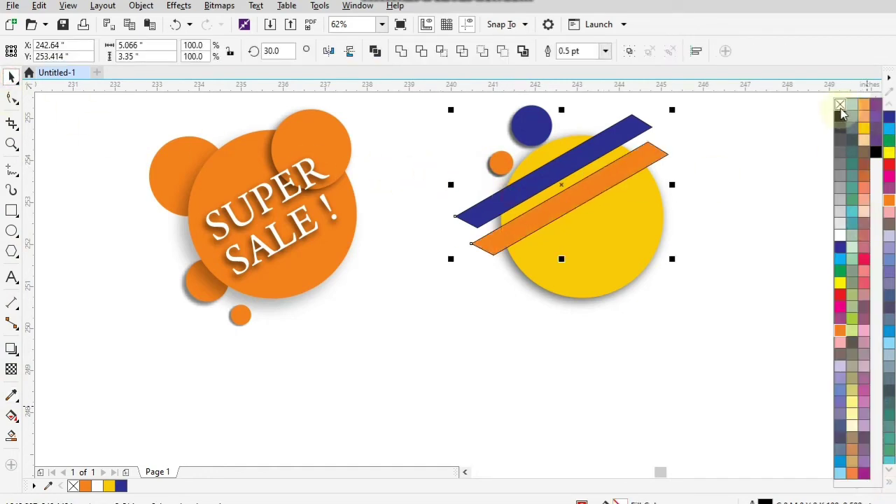
{"action": "right_click", "coordinate": [833, 113]}
{"action": "left_click", "coordinate": [734, 147]}
Step: Add the text "HUGE OFFER !" on two lines in the empty area below the yellow circle
{"action": "key", "text": "F8"}
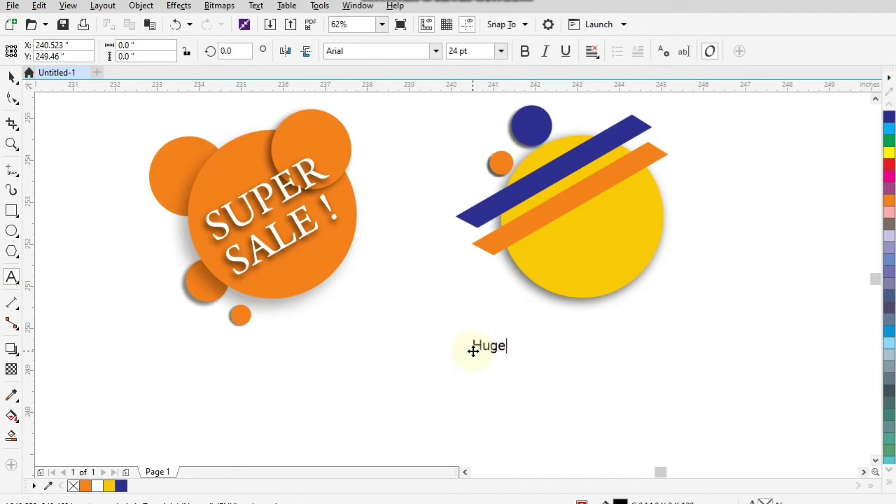
{"action": "key", "text": "ctrl+a"}
{"action": "key", "text": "BackSpace"}
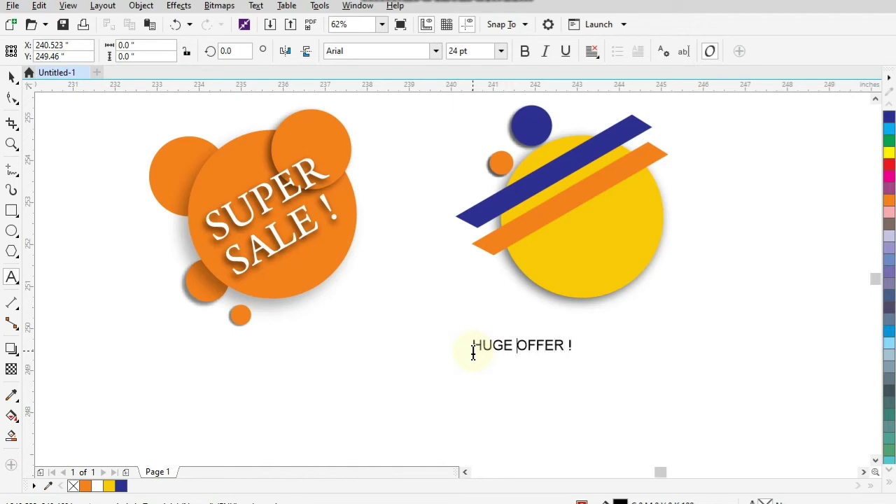
{"action": "key", "text": "Return"}
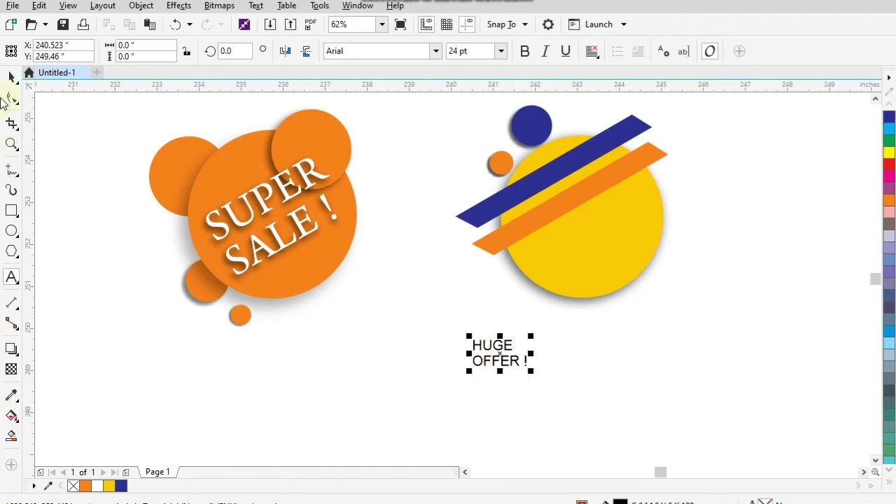
Step: Center-align the two-line HUGE OFFER ! text and enlarge it proportionally to about 41.5 pt
{"action": "left_click", "coordinate": [11, 76]}
{"action": "left_click", "coordinate": [592, 52]}
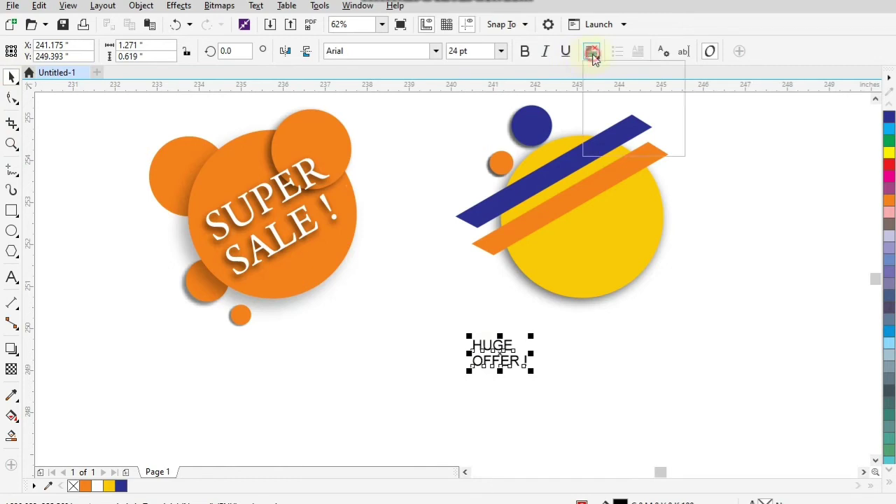
{"action": "left_click", "coordinate": [610, 98]}
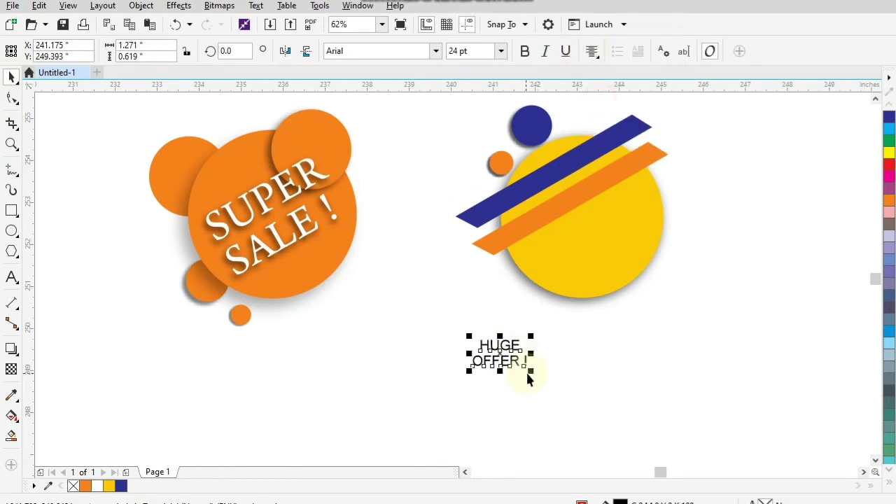
{"action": "left_click_drag", "start_coordinate": [532, 371], "coordinate": [570, 389]}
Step: Set the HUGE OFFER ! text in the Avalon font with bold style
{"action": "left_click", "coordinate": [435, 51]}
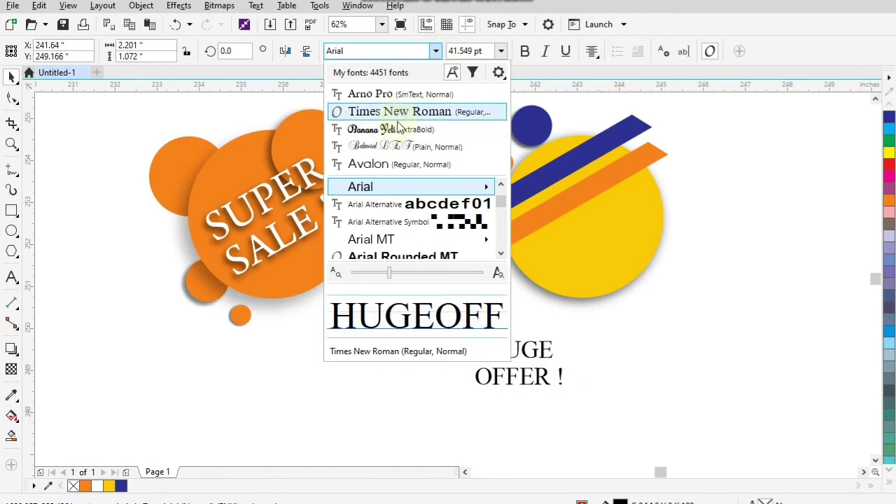
{"action": "left_click", "coordinate": [389, 162]}
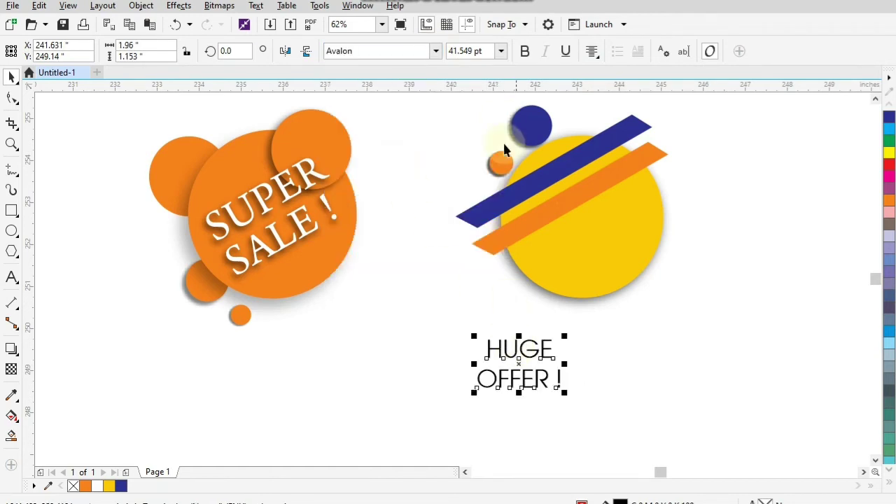
{"action": "left_click", "coordinate": [524, 51]}
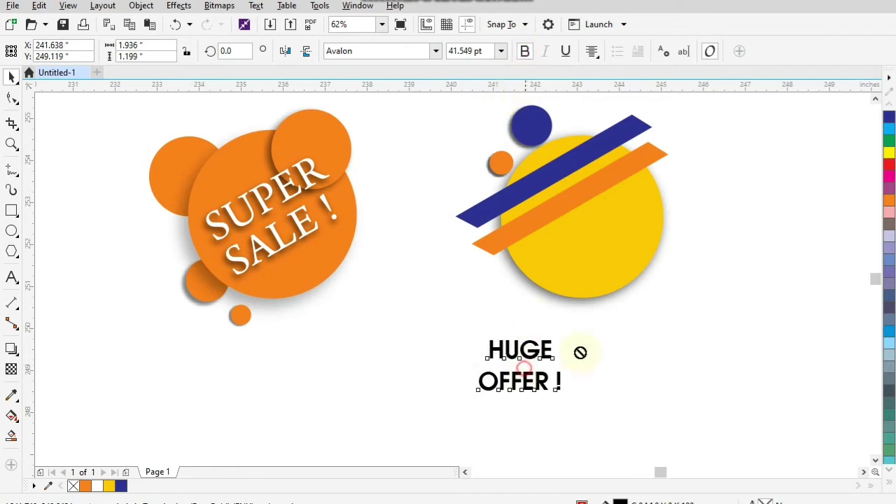
Step: Rotate the HUGE OFFER ! text by 30 degrees and fit it onto the yellow circle below the orange bar at about 49 pt
{"action": "left_click_drag", "start_coordinate": [524, 367], "coordinate": [698, 320]}
{"action": "left_click", "coordinate": [233, 52]}
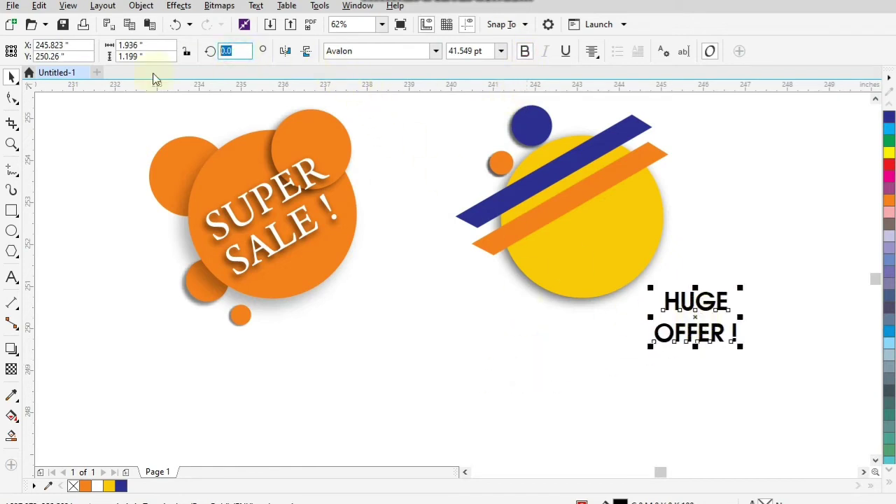
{"action": "key", "text": "Return"}
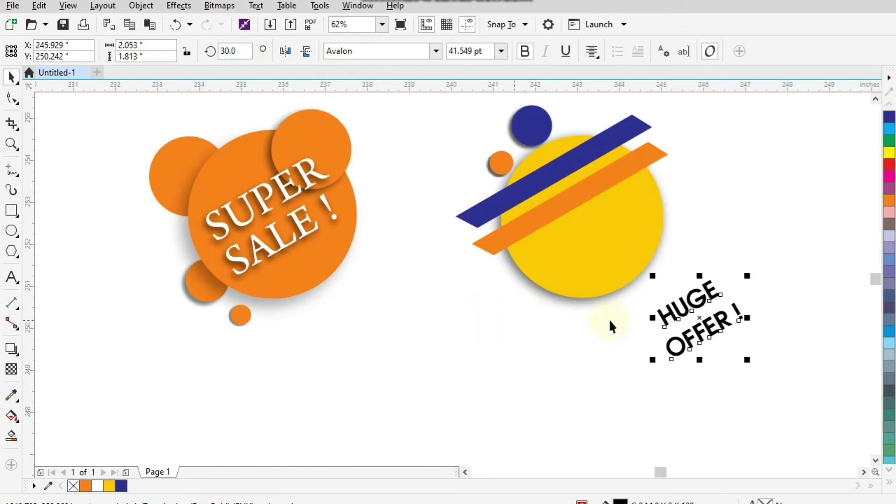
{"action": "left_click_drag", "start_coordinate": [672, 306], "coordinate": [599, 245]}
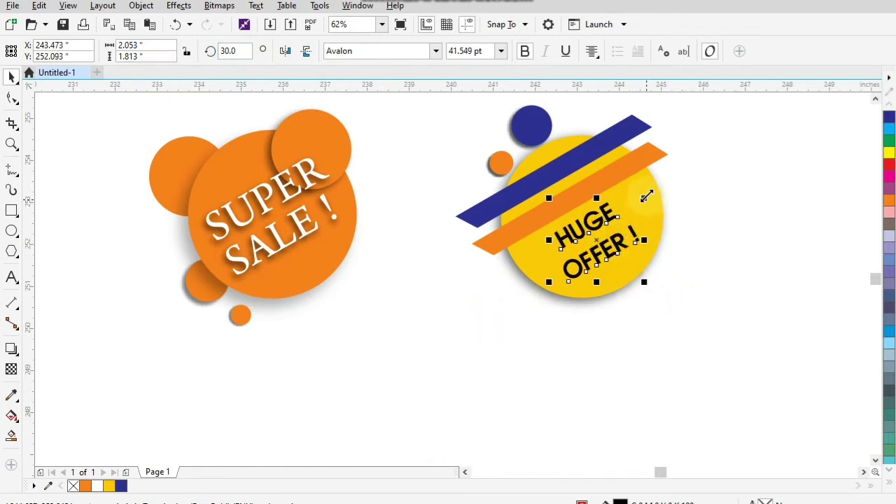
{"action": "left_click_drag", "start_coordinate": [644, 194], "coordinate": [655, 190]}
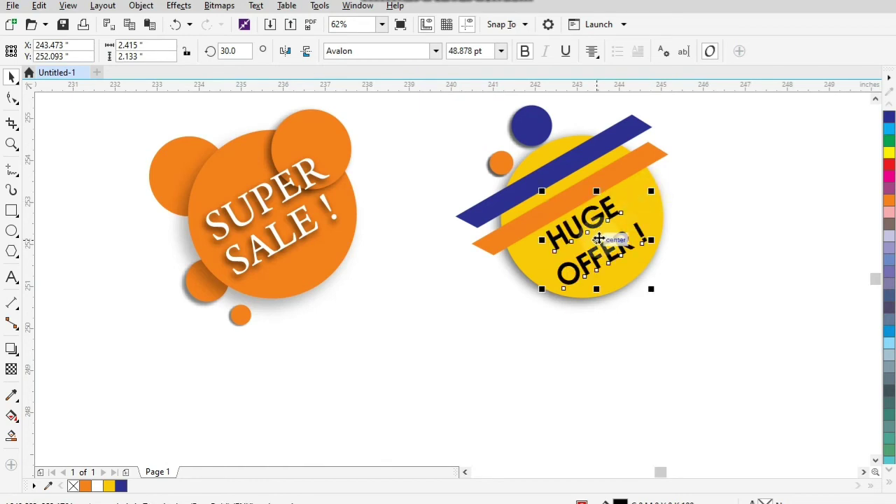
{"action": "left_click_drag", "start_coordinate": [597, 239], "coordinate": [600, 245]}
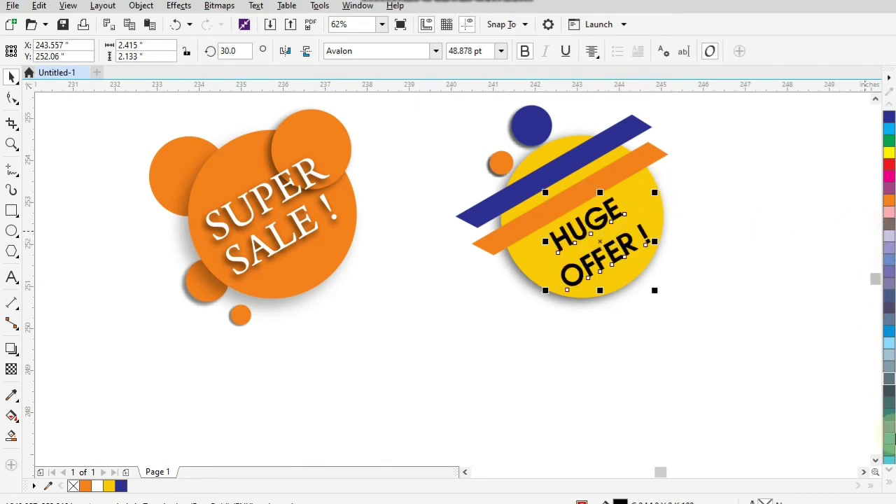
Step: Fill the HUGE OFFER ! text with white and give it a drop shadow cast slightly down and to the left
{"action": "left_click", "coordinate": [880, 481]}
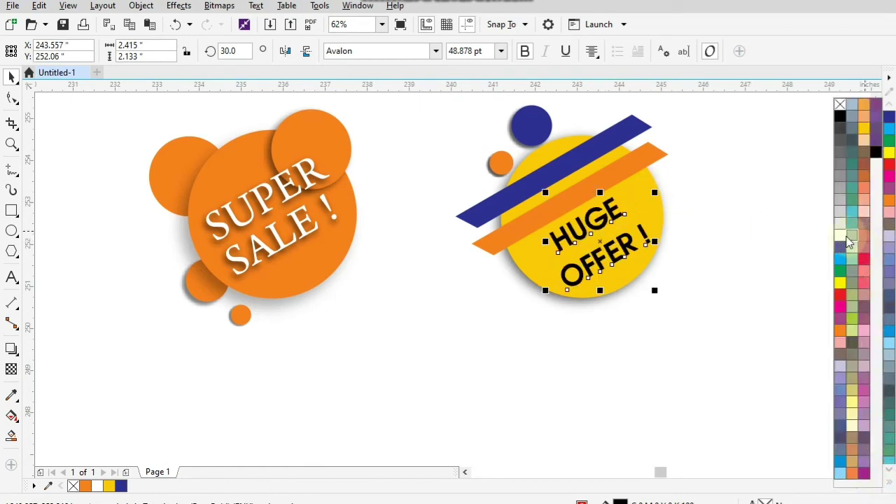
{"action": "left_click", "coordinate": [838, 234]}
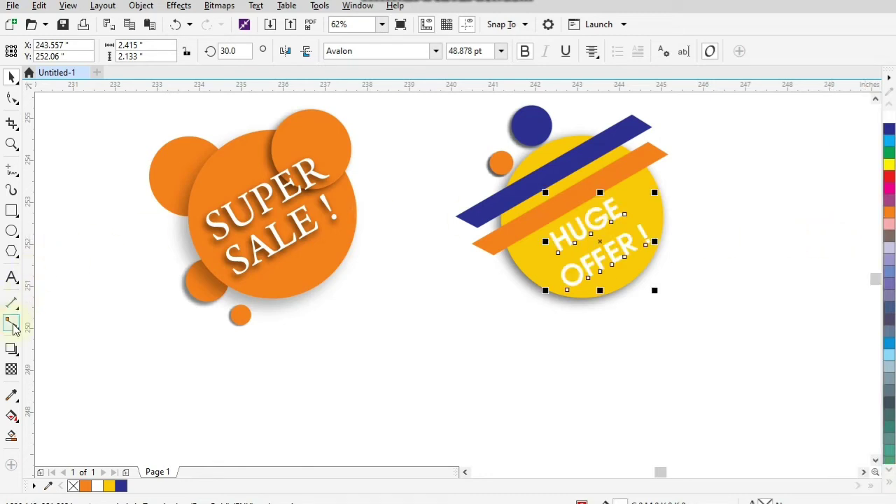
{"action": "left_click", "coordinate": [11, 348]}
{"action": "left_click_drag", "start_coordinate": [600, 242], "coordinate": [578, 291]}
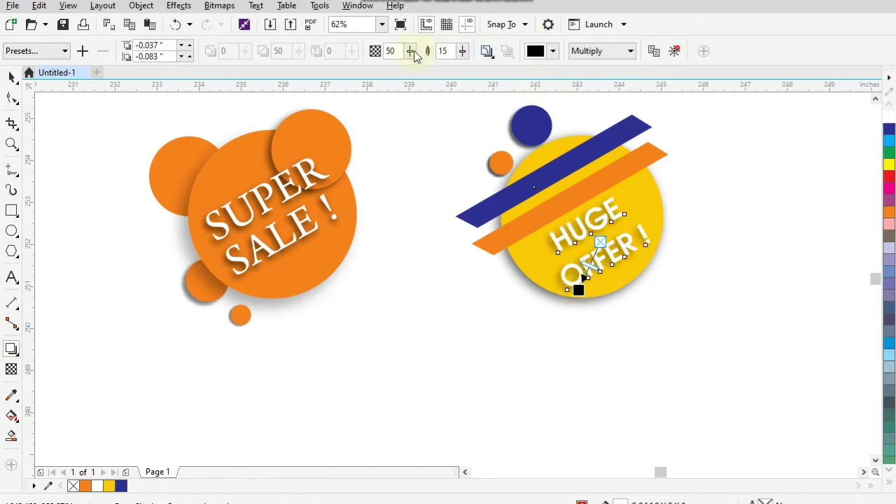
Step: Set the text shadow's opacity to 89 and its feathering to 10
{"action": "left_click_drag", "start_coordinate": [411, 52], "coordinate": [434, 78]}
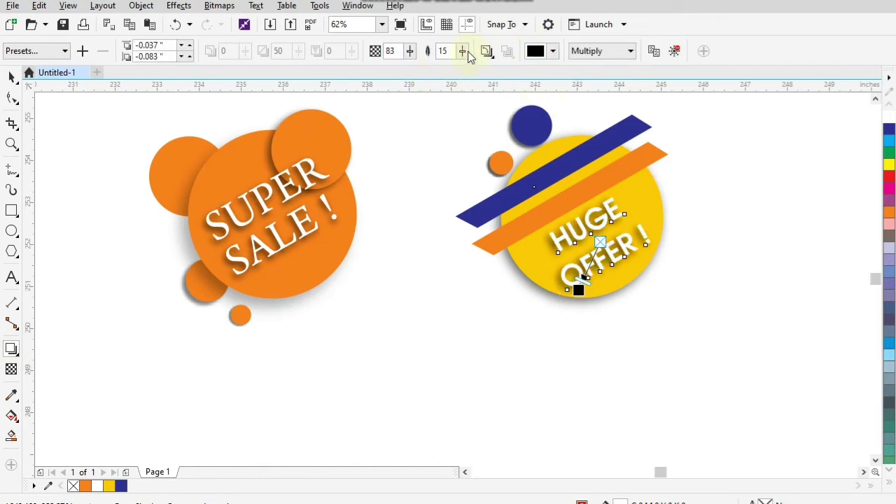
{"action": "left_click_drag", "start_coordinate": [464, 52], "coordinate": [463, 66]}
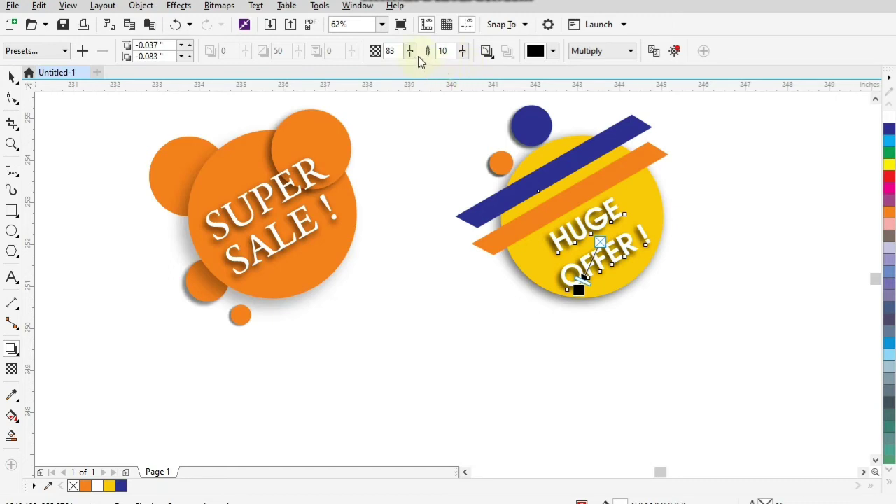
{"action": "left_click_drag", "start_coordinate": [411, 53], "coordinate": [416, 60]}
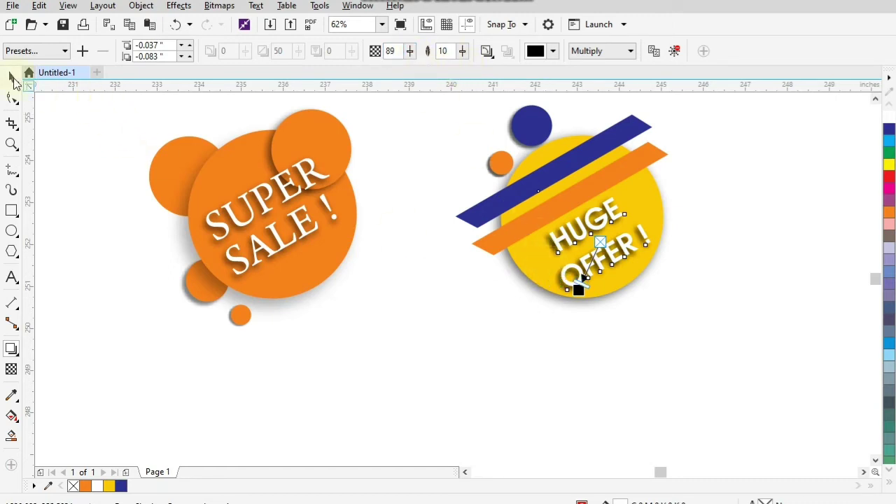
{"action": "left_click", "coordinate": [12, 77]}
{"action": "left_click", "coordinate": [494, 338]}
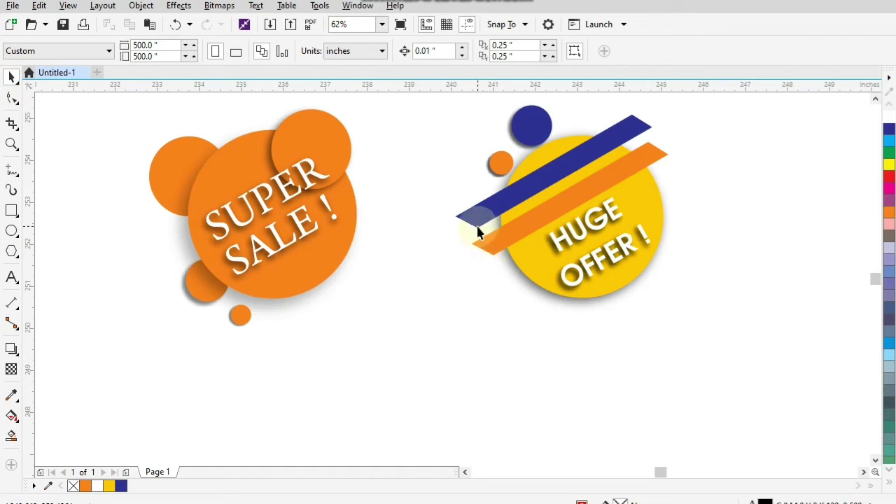
Step: Add a drop shadow to the blue bar, offset about 0.06 inches left and 0.16 inches down
{"action": "left_click", "coordinate": [478, 213]}
{"action": "left_click", "coordinate": [11, 349]}
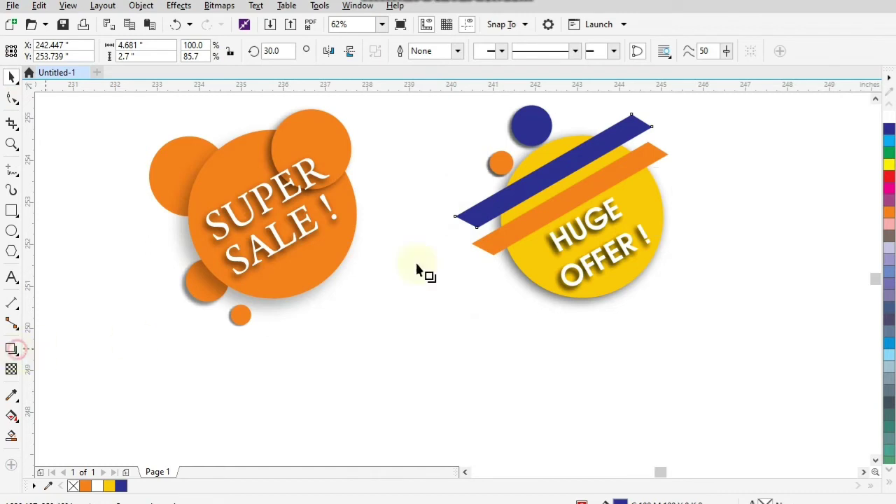
{"action": "left_click_drag", "start_coordinate": [553, 171], "coordinate": [529, 235]}
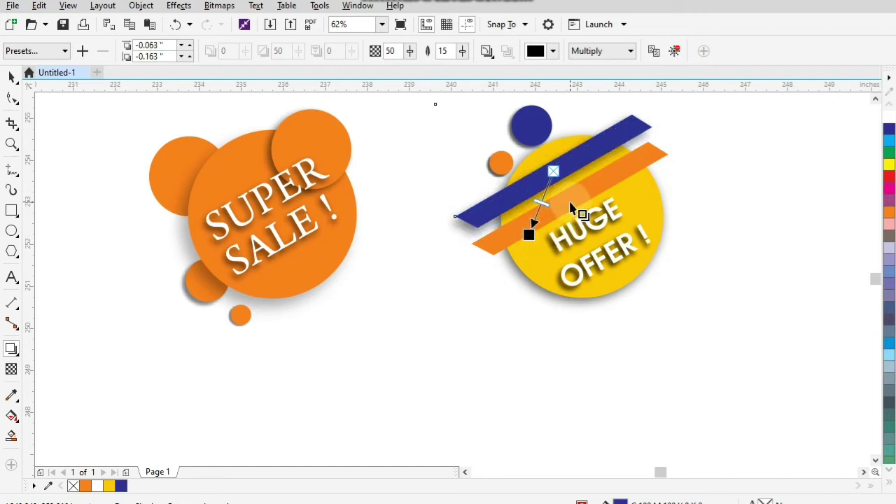
Step: Add a drop shadow to the orange bar, offset about 0.14 inches left and 0.13 inches down
{"action": "key", "text": "space"}
{"action": "left_click", "coordinate": [13, 350]}
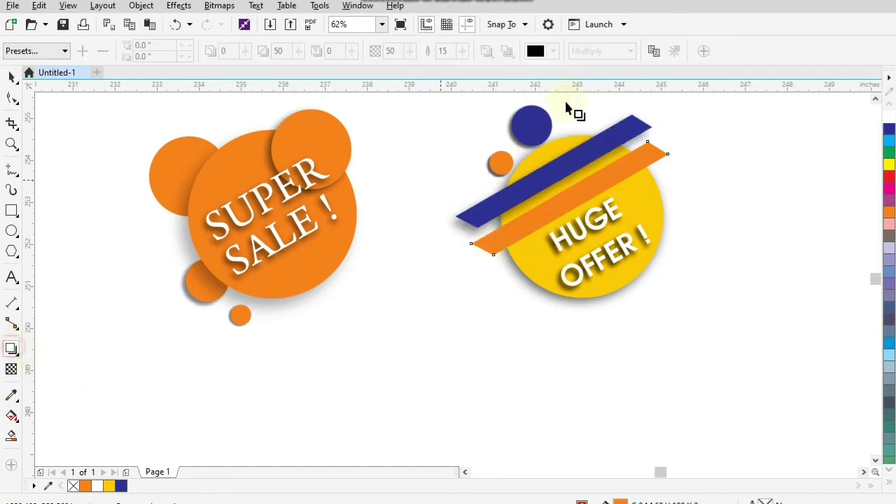
{"action": "left_click", "coordinate": [462, 230]}
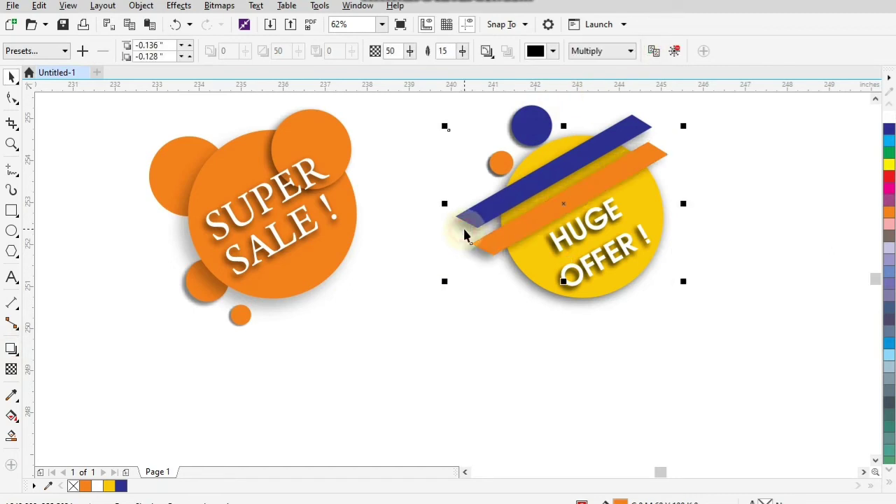
{"action": "left_click", "coordinate": [436, 320]}
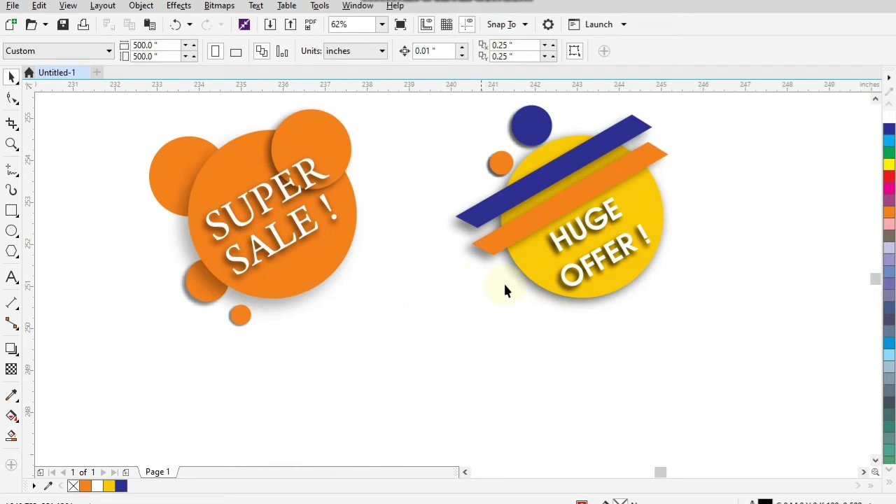
Step: Draw a circle about 3.6 inches across in the space below and between the two badges and fill it with blue
{"action": "left_click", "coordinate": [875, 461]}
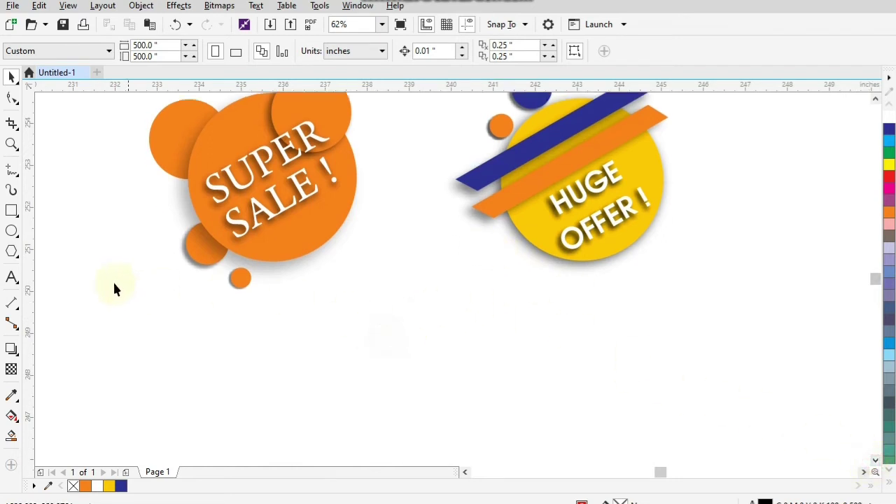
{"action": "left_click", "coordinate": [12, 229]}
{"action": "left_click_drag", "start_coordinate": [373, 324], "coordinate": [482, 441]}
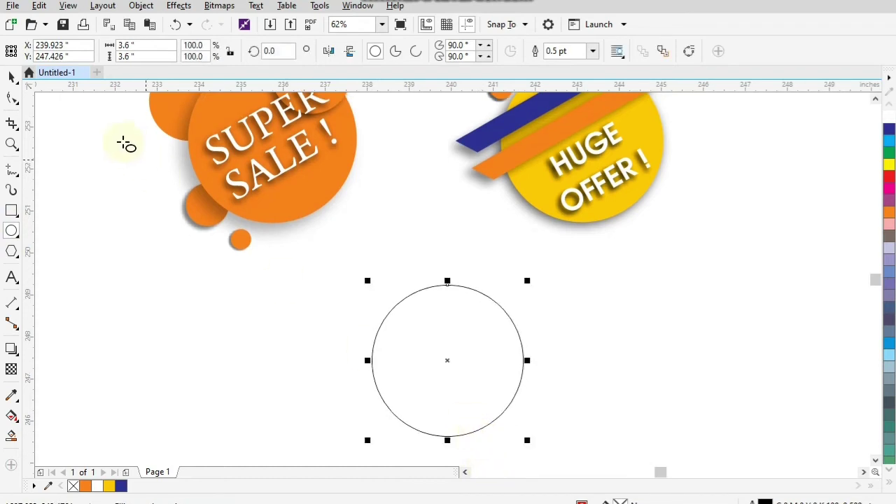
{"action": "left_click", "coordinate": [12, 75]}
{"action": "left_click", "coordinate": [160, 270]}
{"action": "left_click_drag", "start_coordinate": [402, 344], "coordinate": [396, 336]}
{"action": "left_click", "coordinate": [888, 342]}
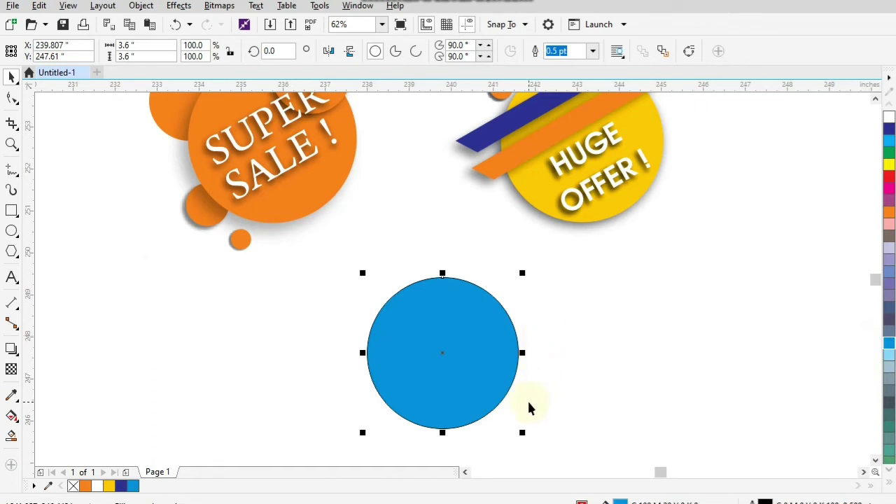
Step: Make a scaled-down copy of the blue circle, about 1.37 inches across, at its upper-left edge and fill it with orange
{"action": "left_click_drag", "start_coordinate": [522, 433], "coordinate": [445, 339]}
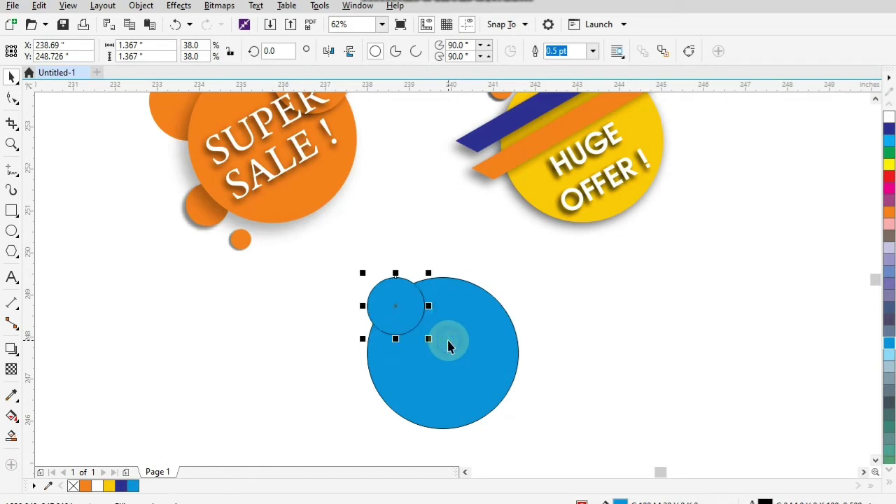
{"action": "left_click", "coordinate": [887, 211]}
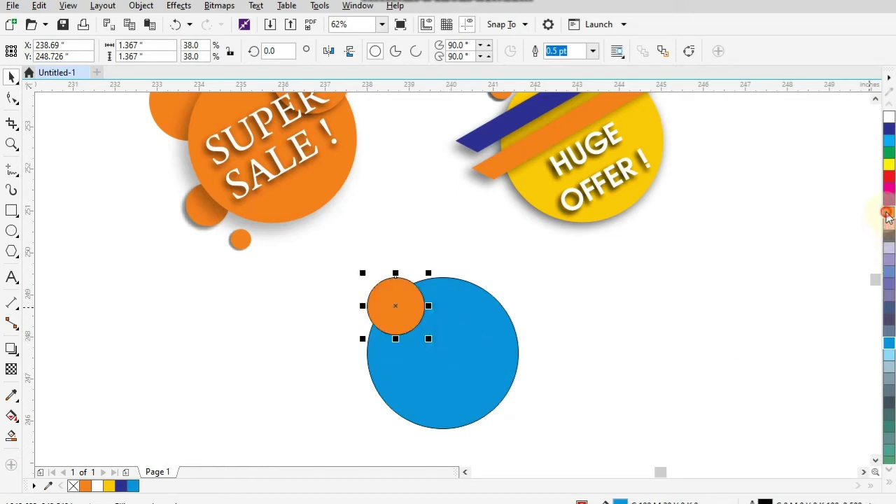
{"action": "left_click", "coordinate": [618, 292]}
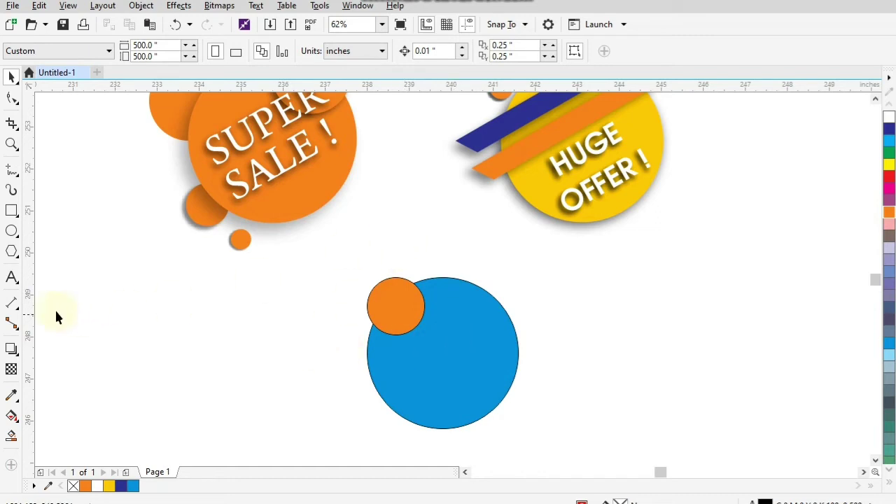
Step: Draw a thin bar across the lower part of the blue circle and slant both ends, making it about 5.7 by 0.47 inches
{"action": "left_click", "coordinate": [11, 210]}
{"action": "left_click_drag", "start_coordinate": [324, 394], "coordinate": [538, 414]}
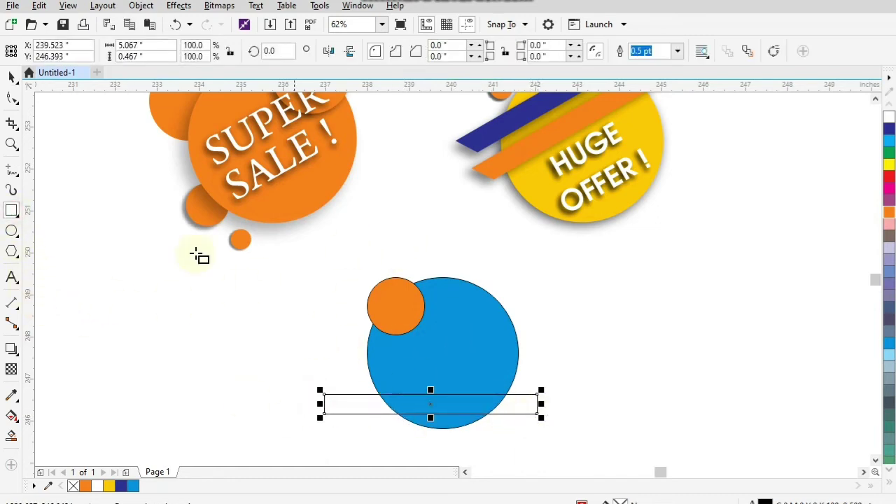
{"action": "left_click", "coordinate": [13, 98]}
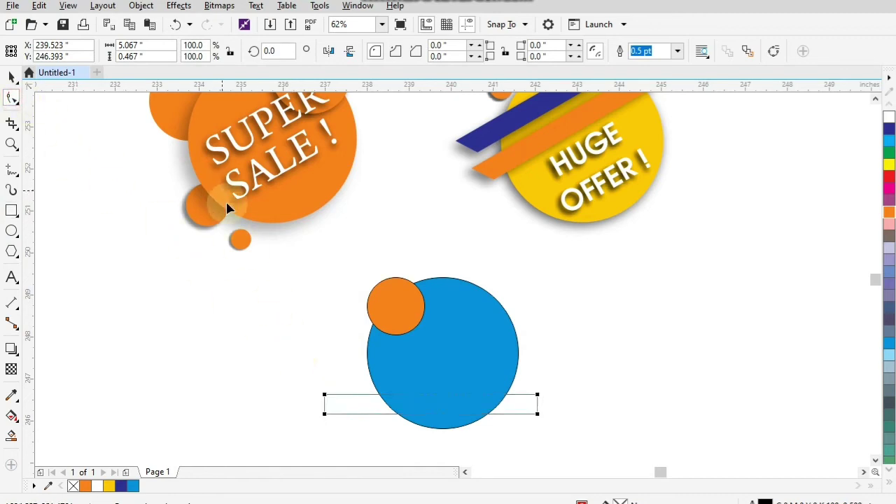
{"action": "left_click", "coordinate": [336, 401]}
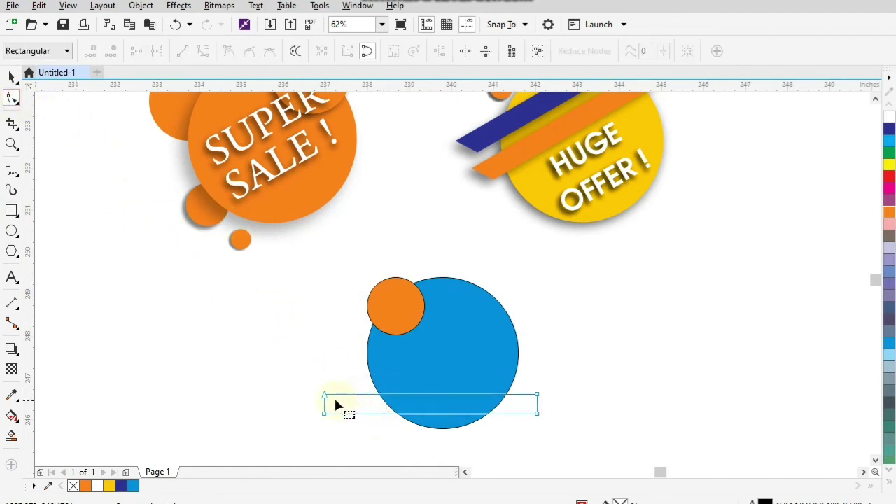
{"action": "left_click_drag", "start_coordinate": [325, 394], "coordinate": [313, 392]}
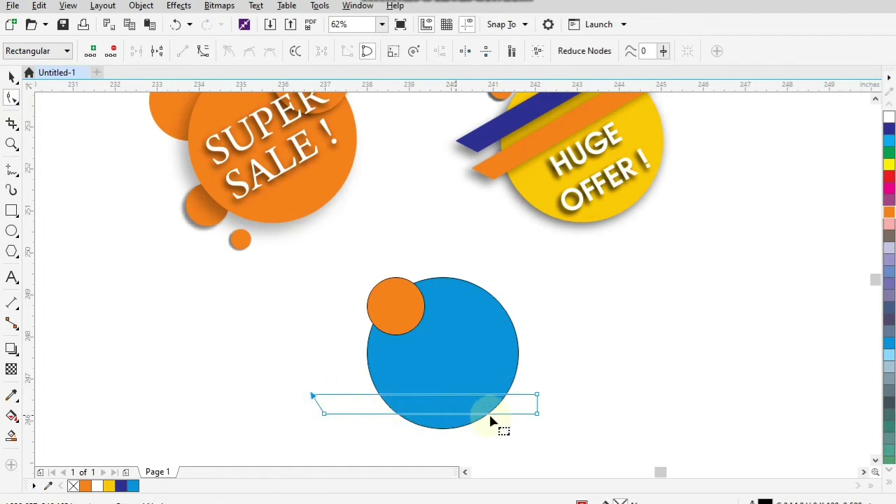
{"action": "left_click_drag", "start_coordinate": [536, 417], "coordinate": [552, 417]}
{"action": "key", "text": "space"}
{"action": "left_click", "coordinate": [358, 404]}
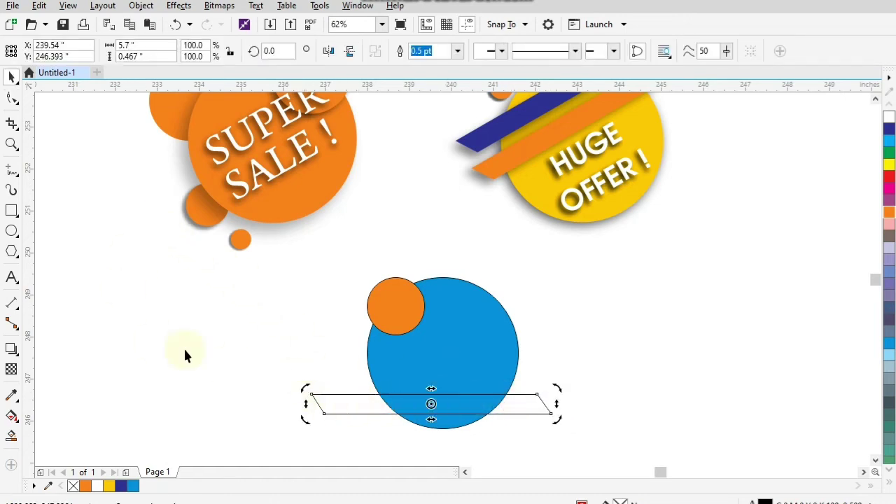
Step: Fill the slanted bar with the orange sampled from the small circle
{"action": "left_click", "coordinate": [11, 396]}
{"action": "left_click", "coordinate": [396, 304]}
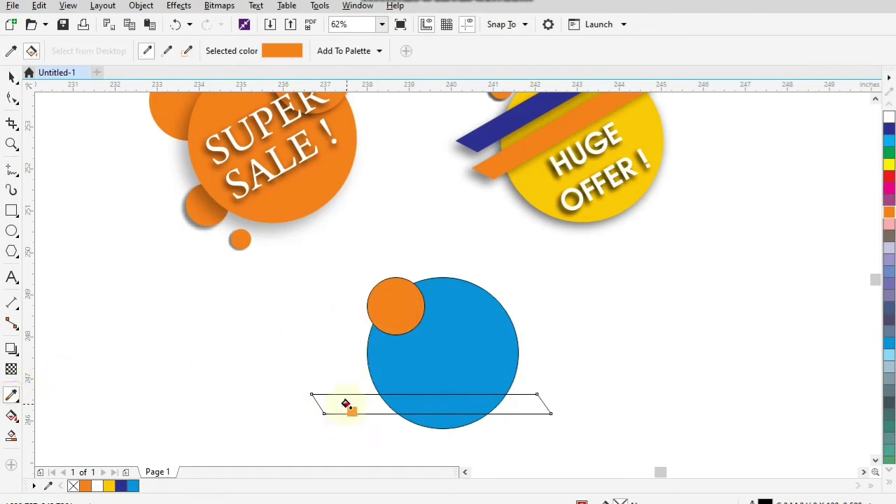
{"action": "left_click", "coordinate": [347, 406]}
{"action": "left_click", "coordinate": [11, 76]}
Step: Send the orange bar to the back of the page, behind the blue circle
{"action": "left_click", "coordinate": [355, 402]}
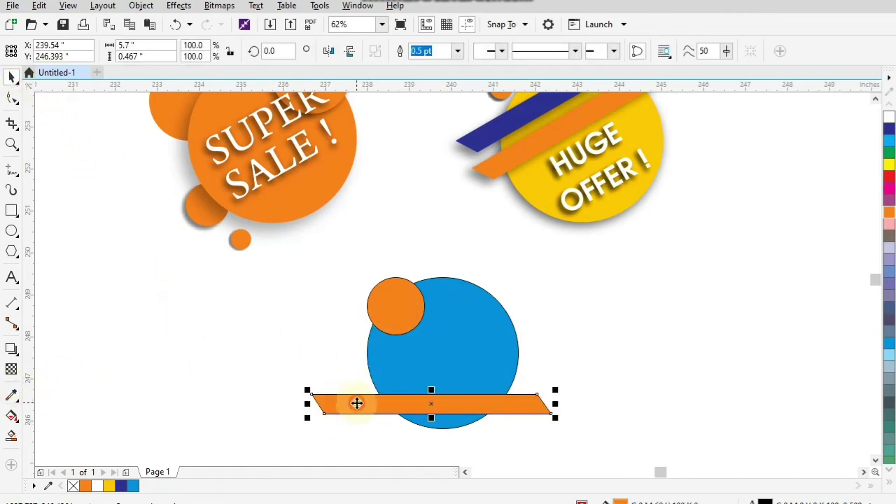
{"action": "left_click", "coordinate": [137, 6]}
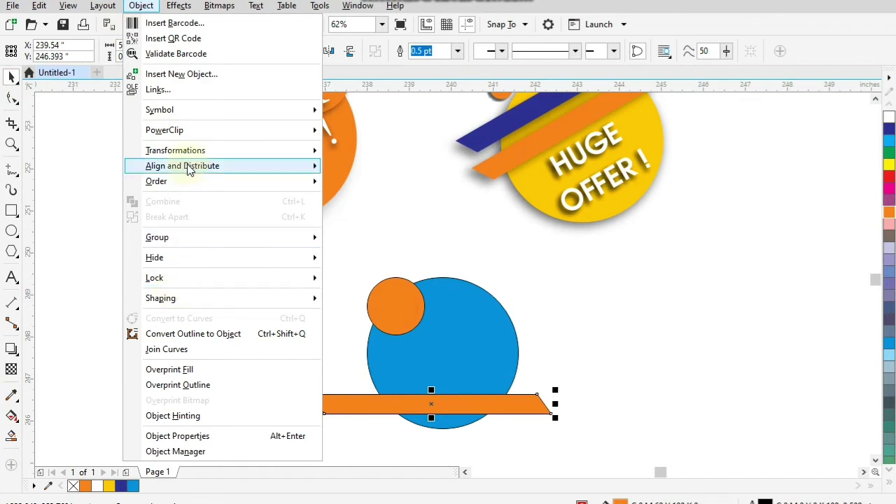
{"action": "mouse_move", "coordinate": [265, 184]}
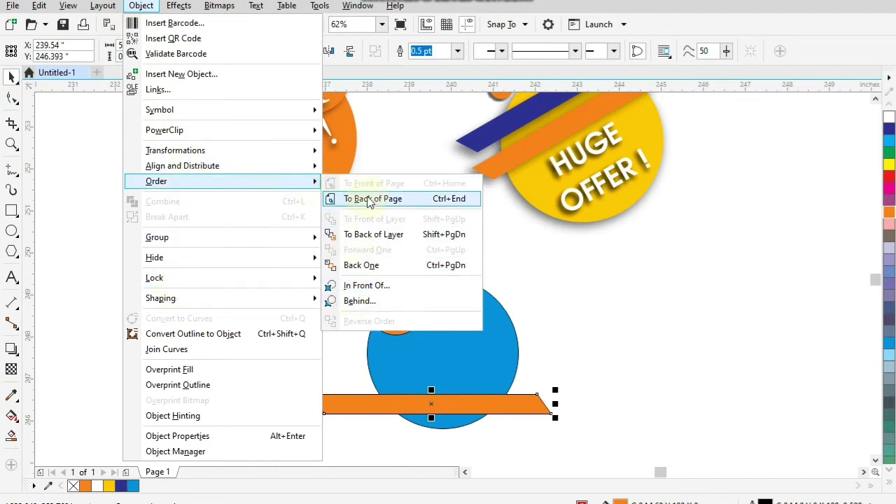
{"action": "left_click", "coordinate": [360, 199]}
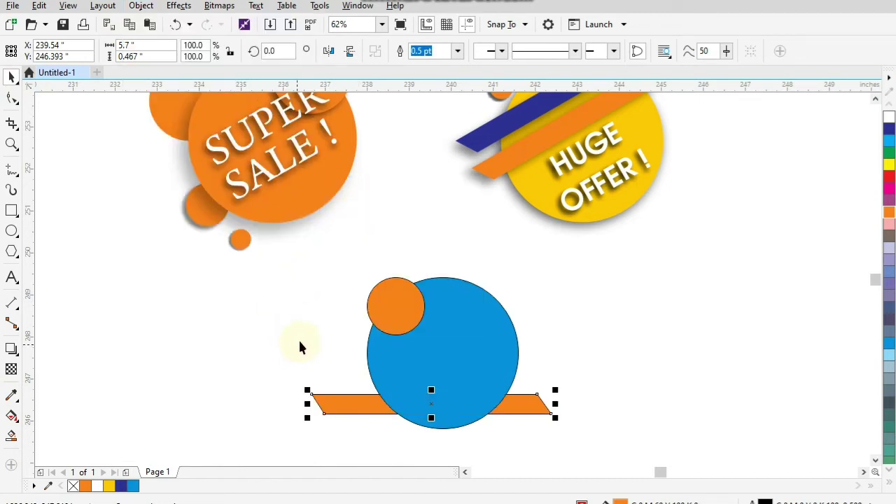
{"action": "left_click", "coordinate": [294, 358]}
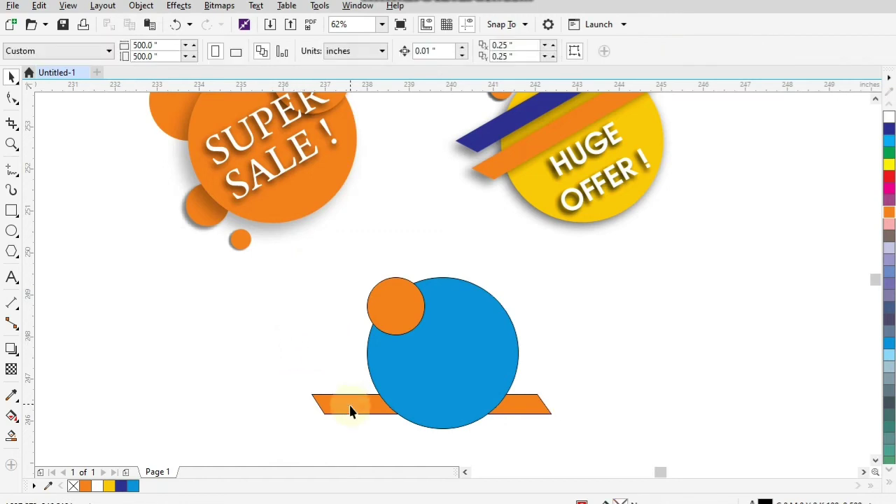
Step: Try a rotation of -30 degrees on the orange bar
{"action": "left_click", "coordinate": [350, 406]}
{"action": "left_click", "coordinate": [278, 51]}
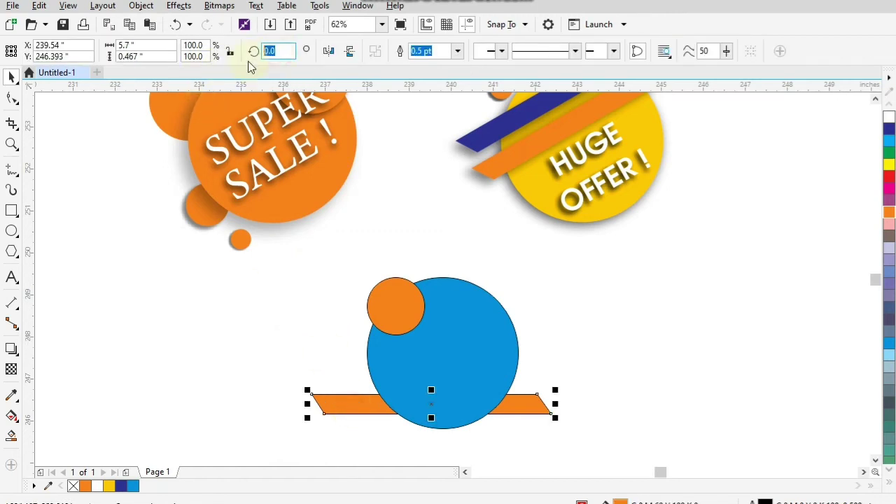
{"action": "type", "text": "-30"}
{"action": "key", "text": "Return"}
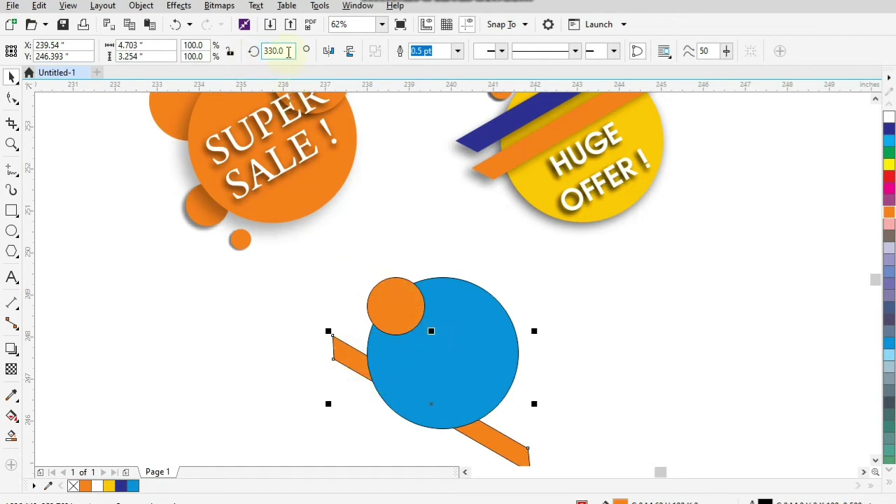
Step: Set the orange bar's rotation to -20 degrees and move it up about 0.28 inches behind the blue circle
{"action": "left_click", "coordinate": [288, 51]}
{"action": "type", "text": "-20"}
{"action": "key", "text": "Return"}
{"action": "left_click", "coordinate": [268, 326]}
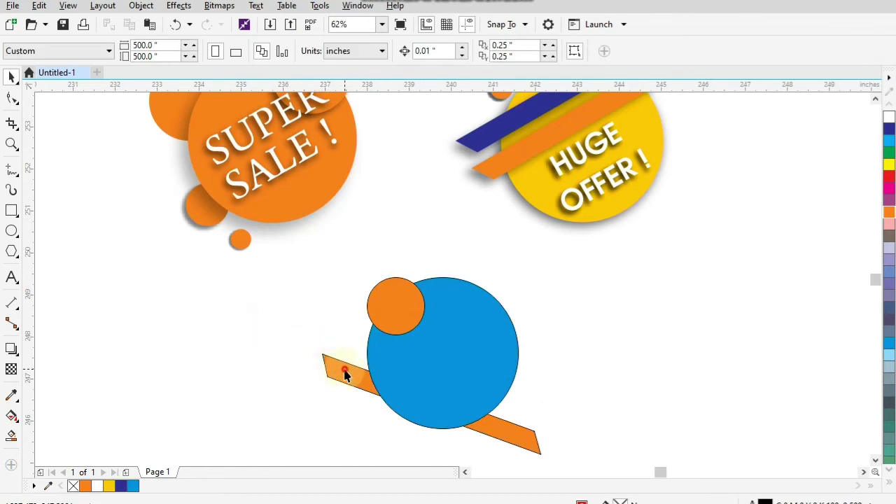
{"action": "left_click_drag", "start_coordinate": [345, 374], "coordinate": [344, 364]}
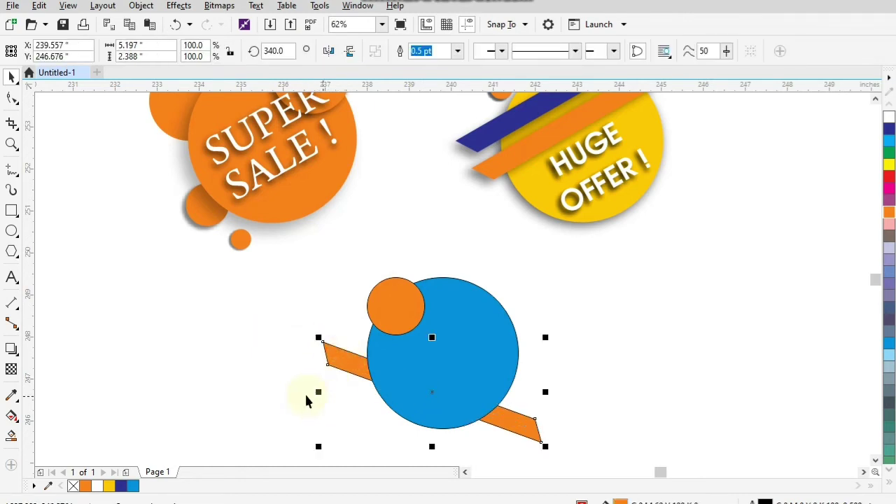
{"action": "left_click", "coordinate": [306, 400]}
Step: Place two smaller copies of the orange circle below the bar's left end, one about 0.8 inches across, and fill the smaller one with the badge's blue
{"action": "left_click_drag", "start_coordinate": [400, 298], "coordinate": [362, 416]}
{"action": "left_click_drag", "start_coordinate": [394, 452], "coordinate": [385, 434]}
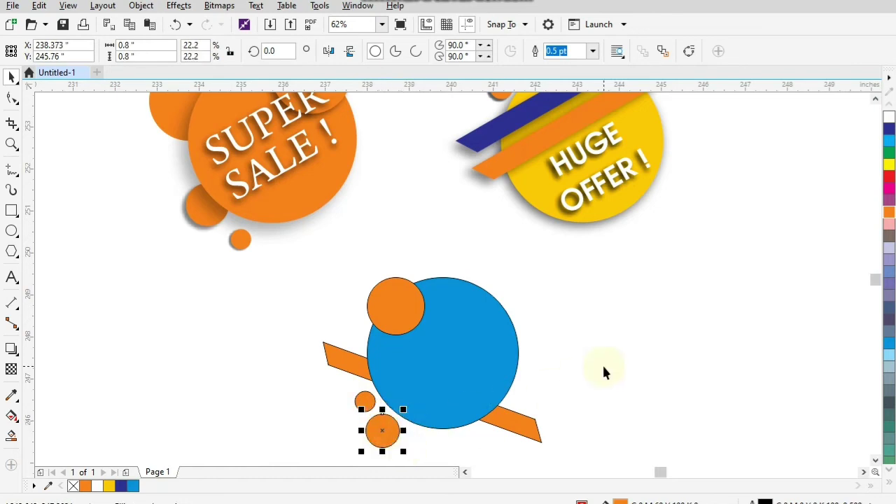
{"action": "left_click", "coordinate": [12, 397]}
{"action": "left_click", "coordinate": [458, 354]}
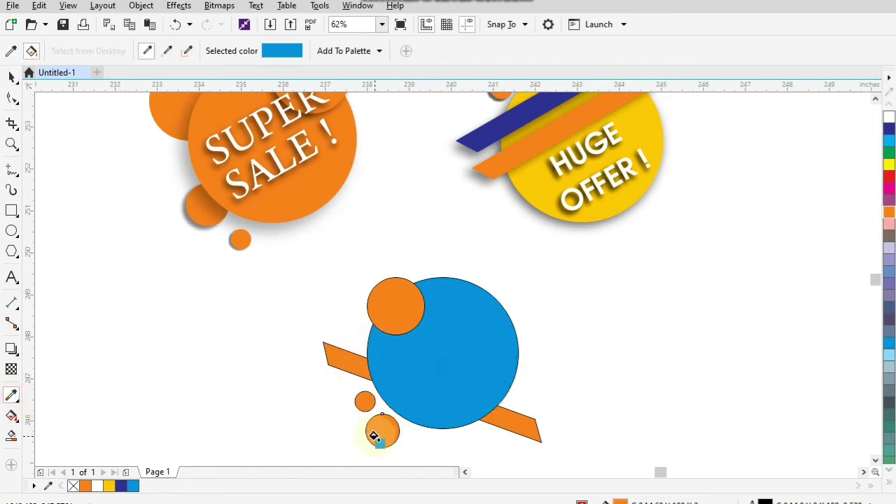
{"action": "left_click", "coordinate": [365, 401]}
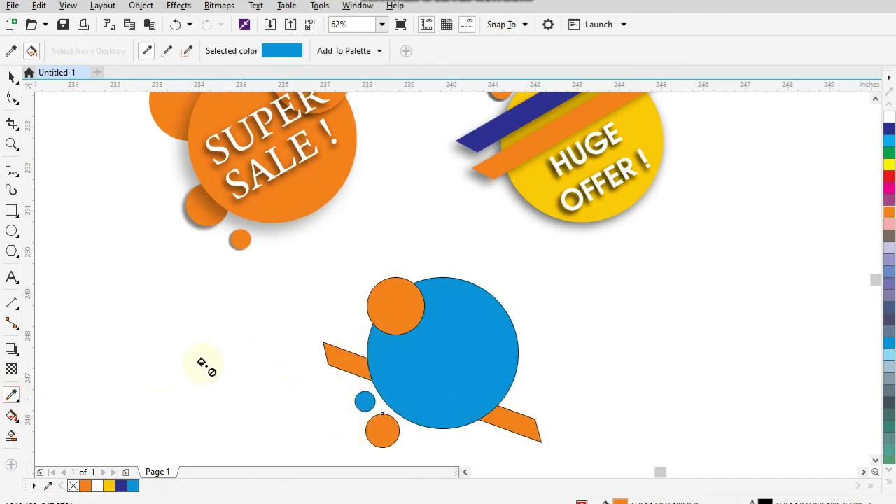
{"action": "left_click", "coordinate": [11, 78]}
Step: Remove the outlines from all circles and the bar of the blue badge
{"action": "left_click", "coordinate": [122, 262]}
{"action": "left_click_drag", "start_coordinate": [609, 258], "coordinate": [287, 441]}
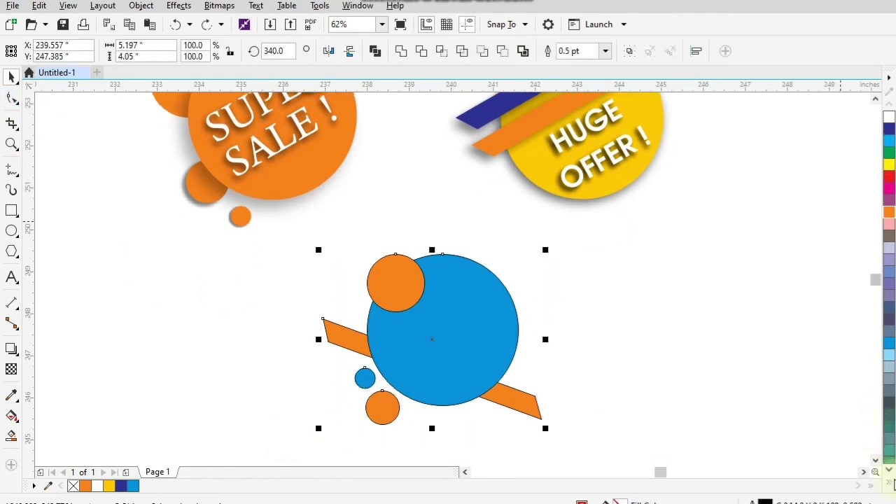
{"action": "left_click", "coordinate": [891, 453]}
{"action": "right_click", "coordinate": [839, 107]}
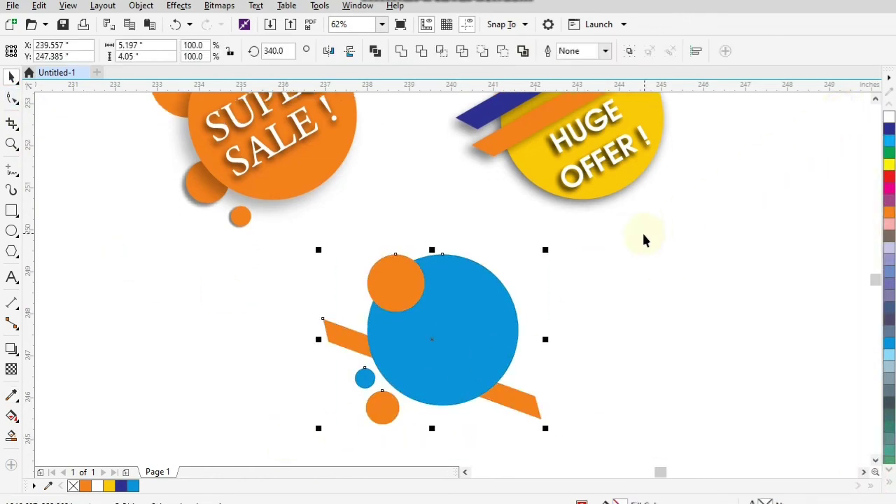
{"action": "left_click", "coordinate": [642, 275]}
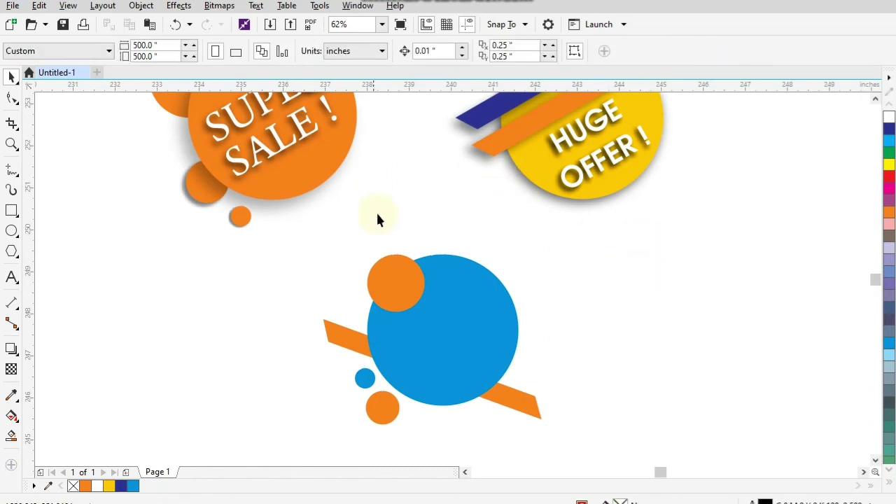
Step: Add the text "50%" in the empty area left of the blue badge, enlarge it to about 41 pt and set its font to Arno Pro
{"action": "left_click", "coordinate": [14, 278]}
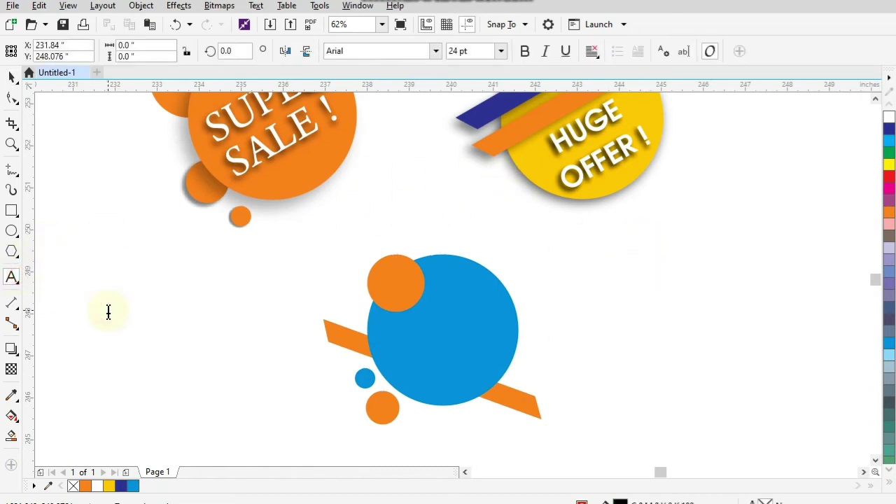
{"action": "left_click", "coordinate": [108, 308]}
{"action": "key", "text": "Escape"}
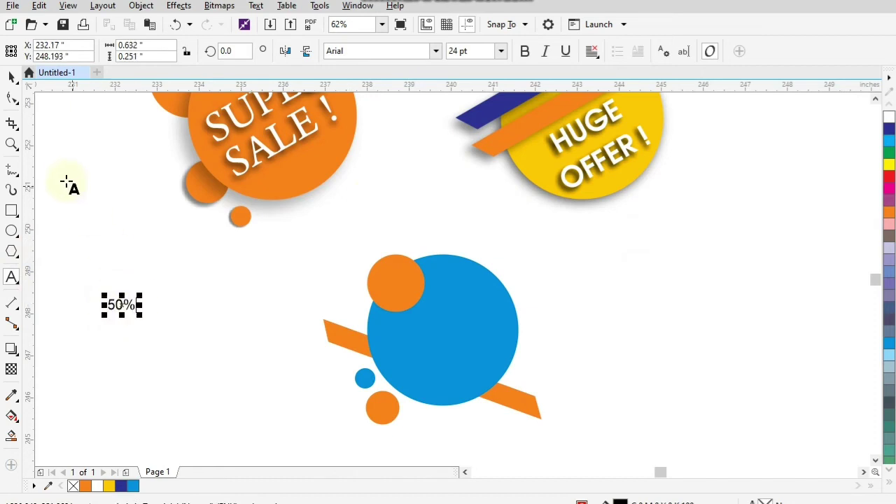
{"action": "left_click", "coordinate": [10, 77]}
{"action": "left_click_drag", "start_coordinate": [140, 317], "coordinate": [160, 323]}
{"action": "left_click", "coordinate": [432, 56]}
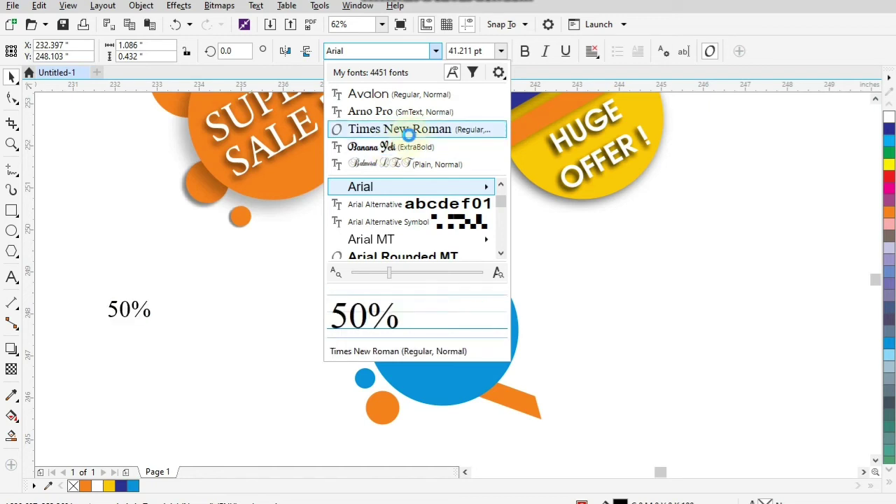
{"action": "left_click", "coordinate": [411, 117]}
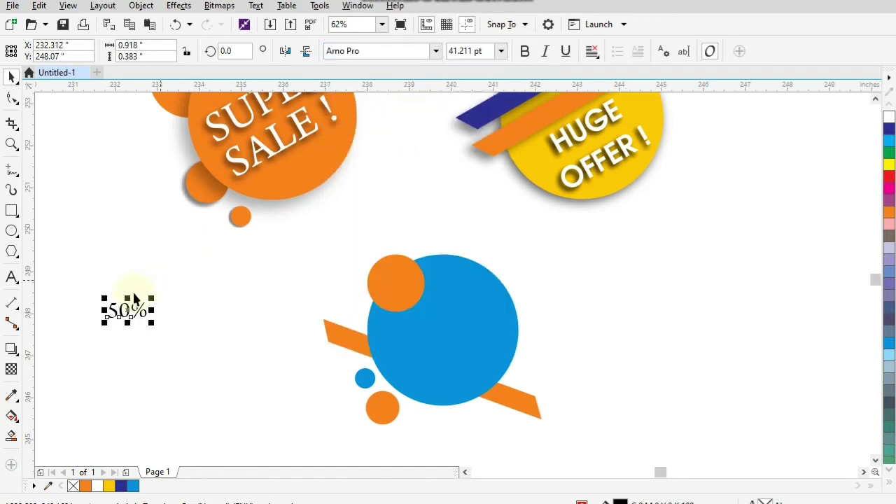
Step: Center the 50% text on the badge's upper orange circle, enlarge it to about 48 pt and color it white
{"action": "left_click_drag", "start_coordinate": [124, 308], "coordinate": [469, 343]}
{"action": "key", "text": "z"}
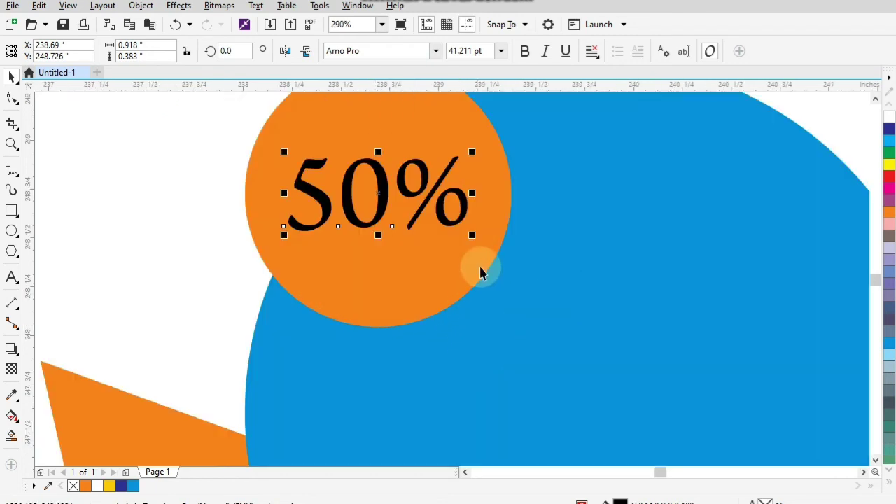
{"action": "left_click_drag", "start_coordinate": [475, 239], "coordinate": [489, 264]}
{"action": "scroll", "coordinate": [380, 226], "scroll_direction": "down", "scroll_amount": 2}
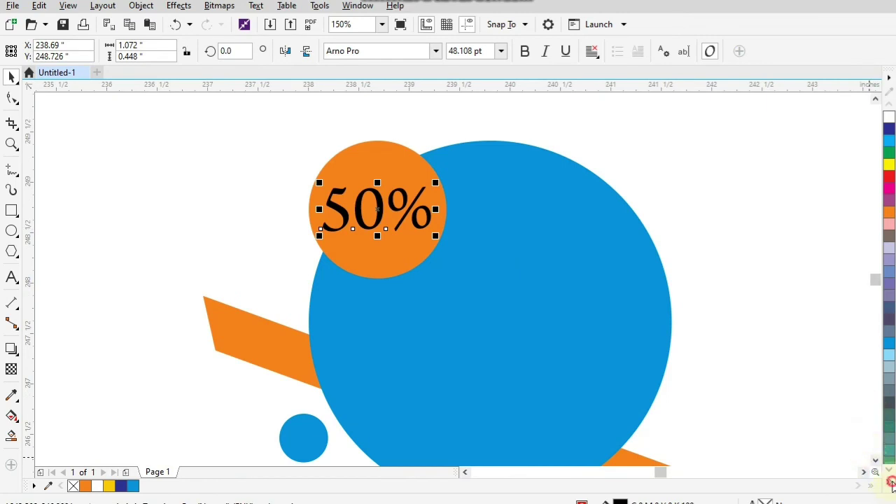
{"action": "left_click", "coordinate": [890, 484]}
{"action": "left_click", "coordinate": [842, 245]}
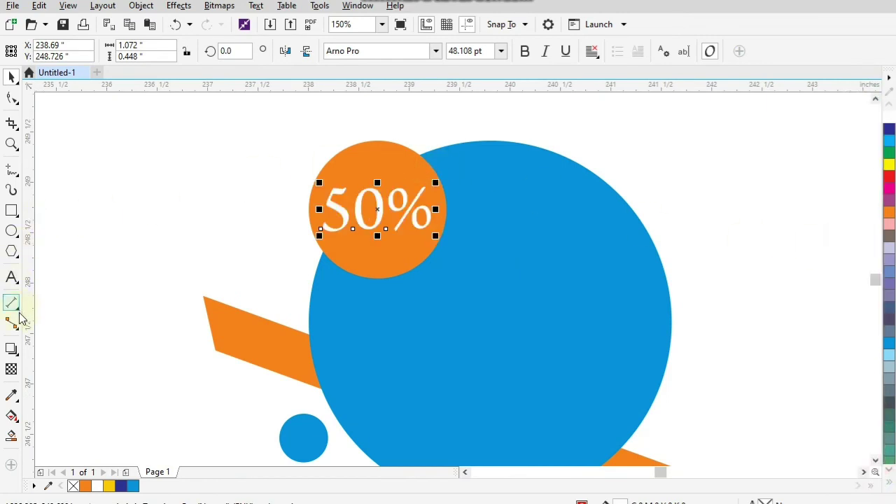
Step: Add a drop shadow to the 50% text, offset about 0.02 inches left and 0.05 inches down
{"action": "left_click", "coordinate": [11, 348]}
{"action": "left_click_drag", "start_coordinate": [378, 209], "coordinate": [364, 235]}
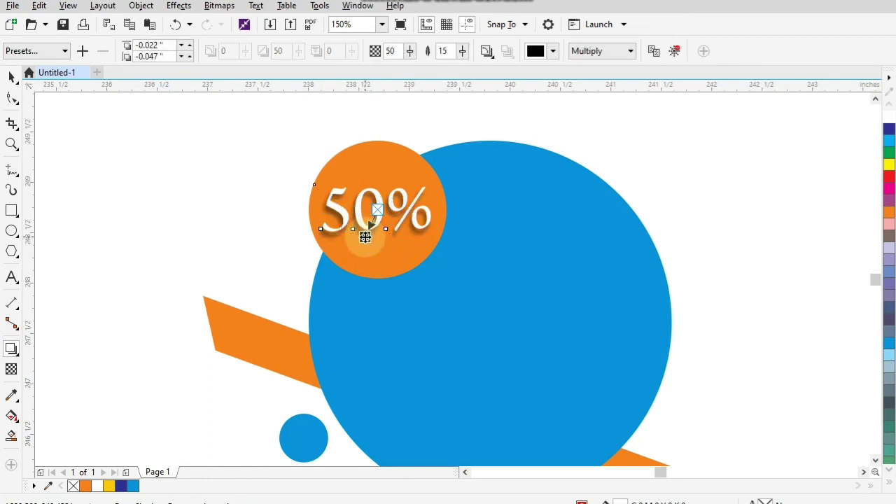
{"action": "left_click", "coordinate": [12, 76]}
{"action": "left_click", "coordinate": [181, 124]}
Step: Place a shadowless copy of the white 50% text on the upper right part of the blue circle
{"action": "scroll", "coordinate": [182, 126], "scroll_direction": "down", "scroll_amount": 2}
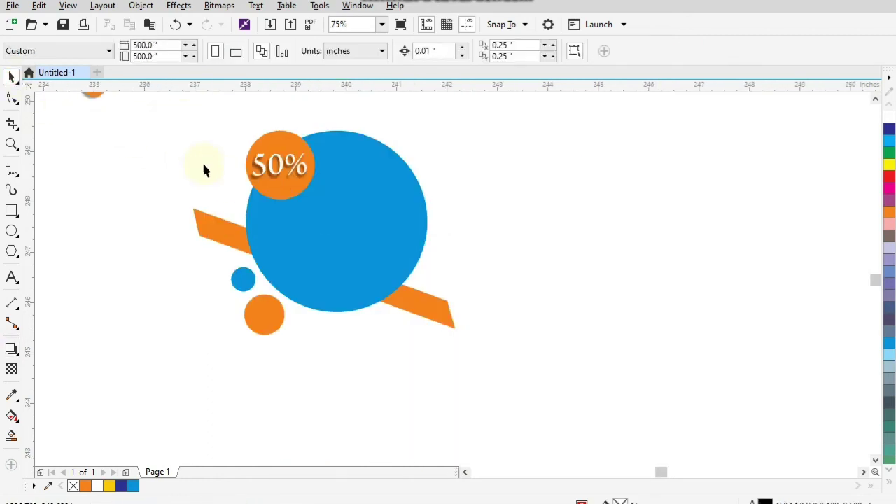
{"action": "key", "text": "F8"}
{"action": "left_click", "coordinate": [489, 202]}
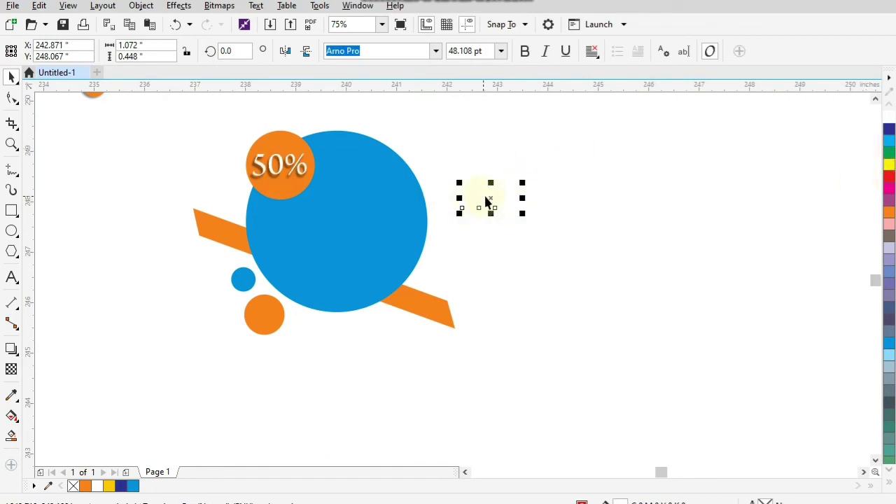
{"action": "left_click_drag", "start_coordinate": [489, 196], "coordinate": [358, 203]}
Step: Replace the copied 50% text on the blue circle with the three lines "OFF !", "LIMITED" and "TIME"
{"action": "double_click", "coordinate": [350, 204]}
{"action": "double_click", "coordinate": [349, 204]}
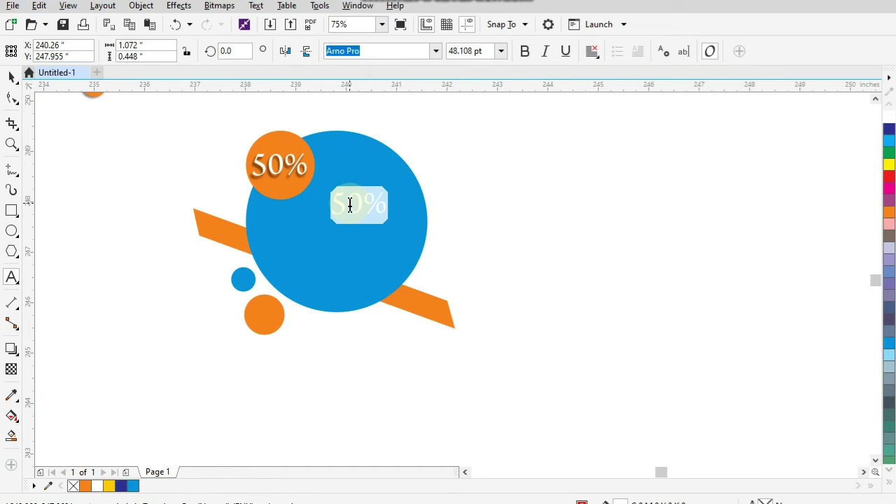
{"action": "type", "text": "Off"}
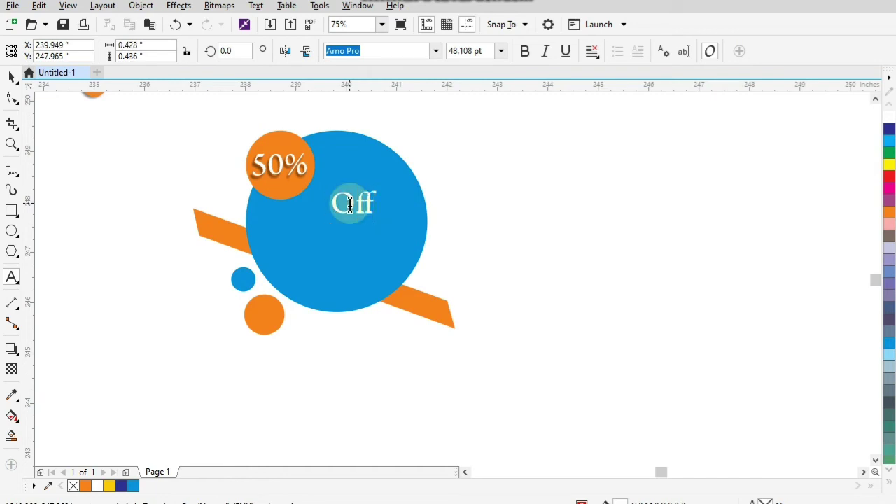
{"action": "double_click", "coordinate": [350, 205]}
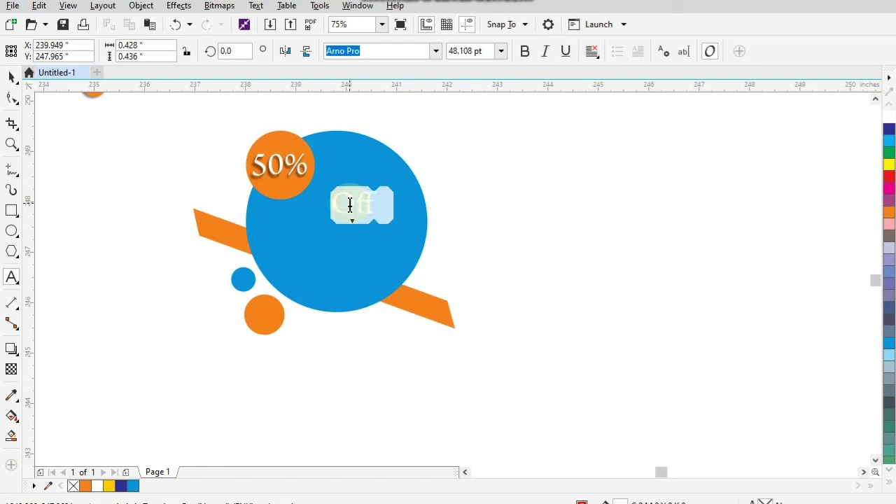
{"action": "type", "text": "OFF "}
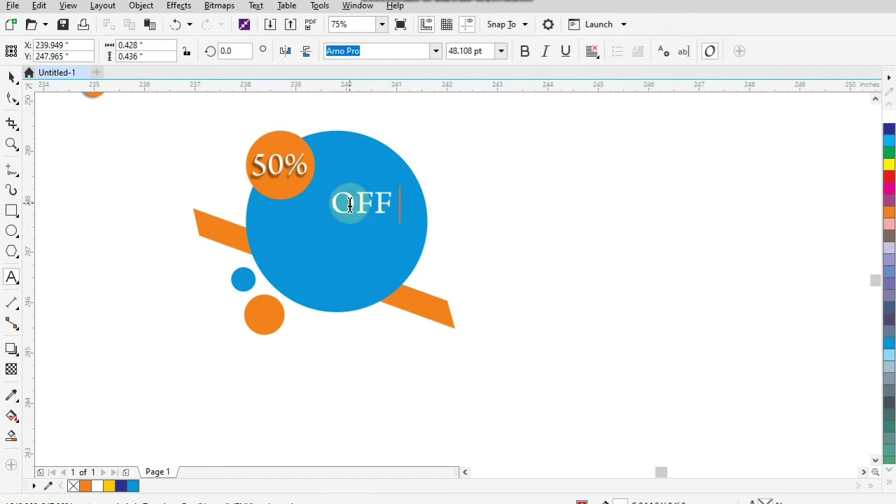
{"action": "type", "text": "! LIMIT T"}
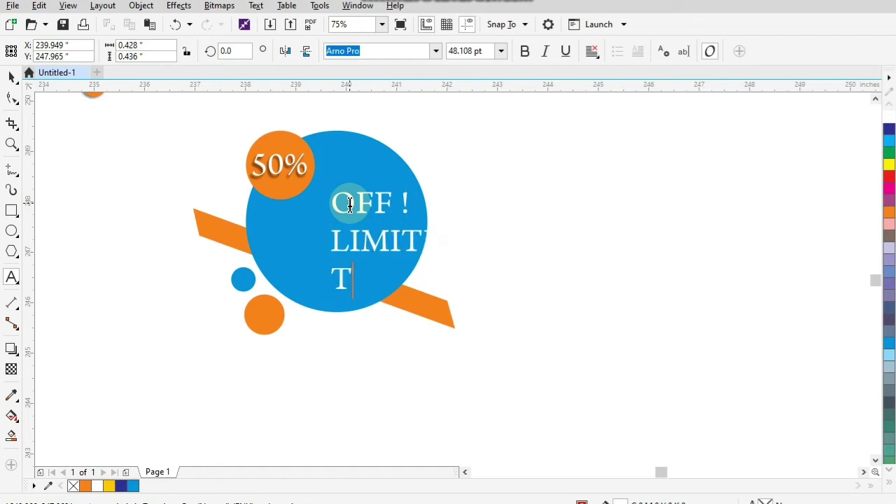
{"action": "type", "text": "IME"}
{"action": "left_click", "coordinate": [11, 77]}
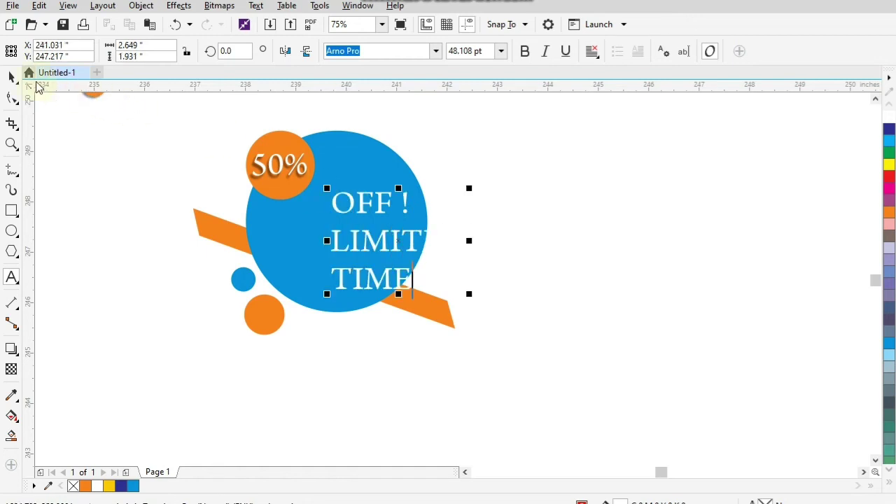
Step: Right-align the OFF ! LIMITED TIME text and position it within the large blue circle, beside the 50% circle
{"action": "left_click_drag", "start_coordinate": [370, 240], "coordinate": [320, 236]}
{"action": "left_click", "coordinate": [590, 53]}
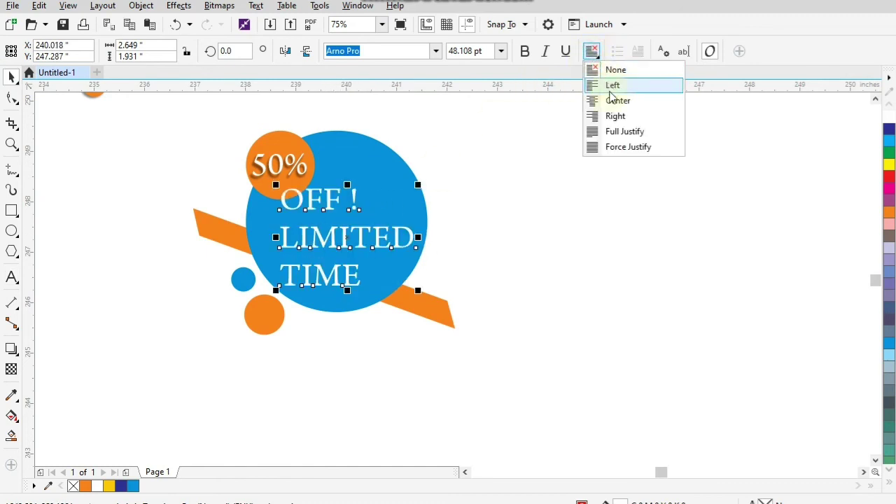
{"action": "left_click", "coordinate": [612, 116]}
{"action": "left_click", "coordinate": [553, 191]}
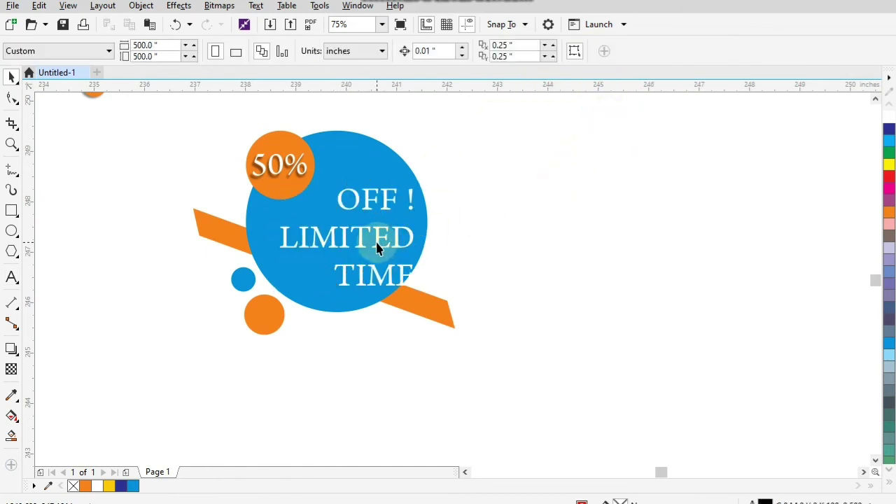
{"action": "left_click_drag", "start_coordinate": [378, 243], "coordinate": [359, 230]}
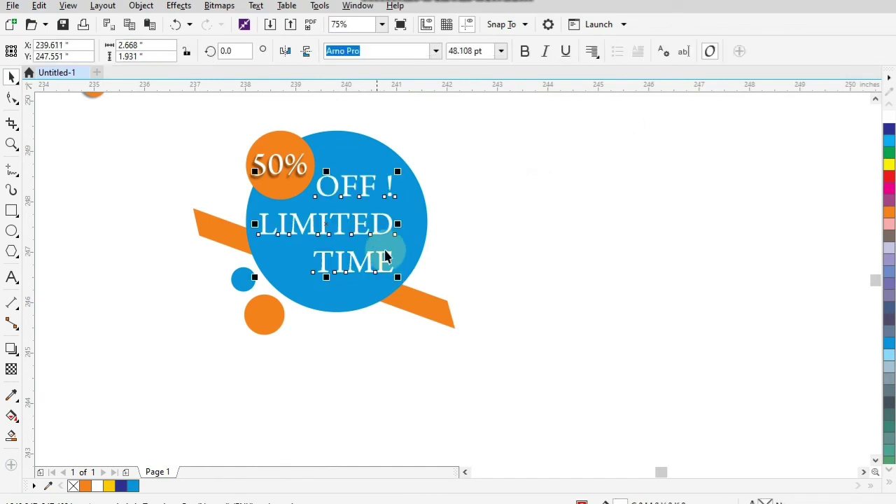
Step: Enlarge the OFF ! LIMITED TIME text to about 51 pt, shift the TIME line slightly left and convert the text to curves
{"action": "left_click_drag", "start_coordinate": [398, 275], "coordinate": [406, 283]}
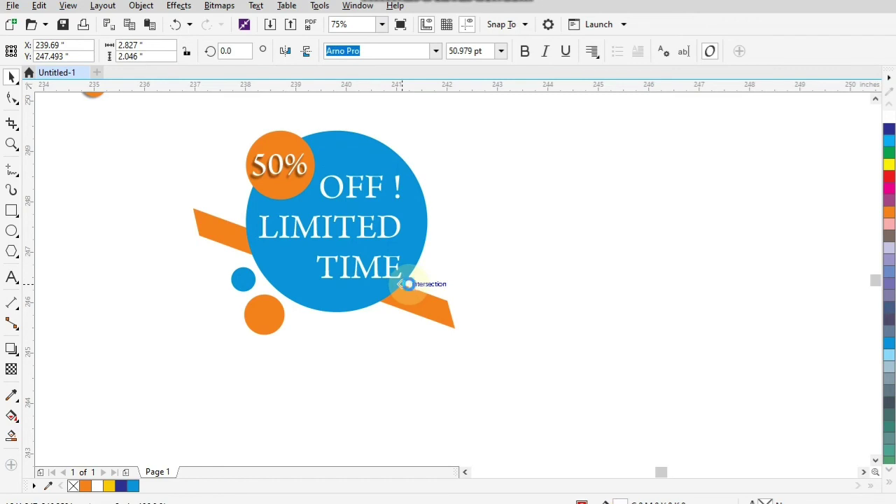
{"action": "left_click", "coordinate": [466, 267]}
{"action": "left_click", "coordinate": [333, 257]}
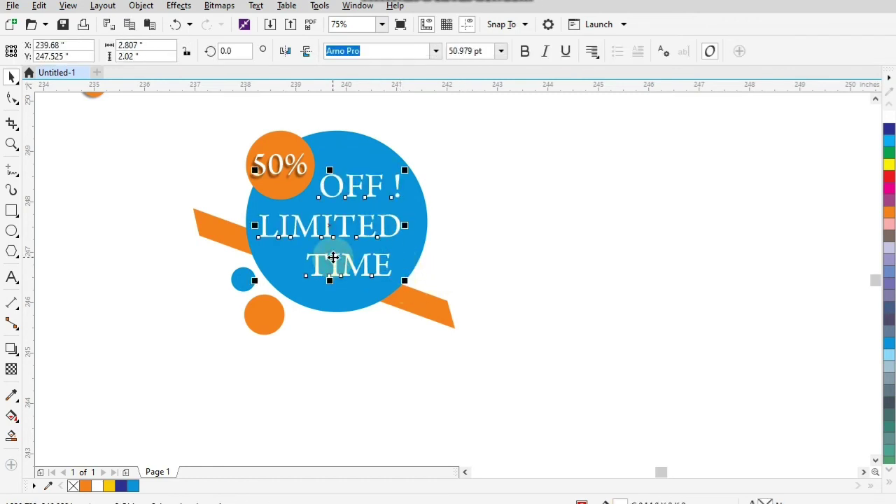
{"action": "key", "text": "ctrl+q"}
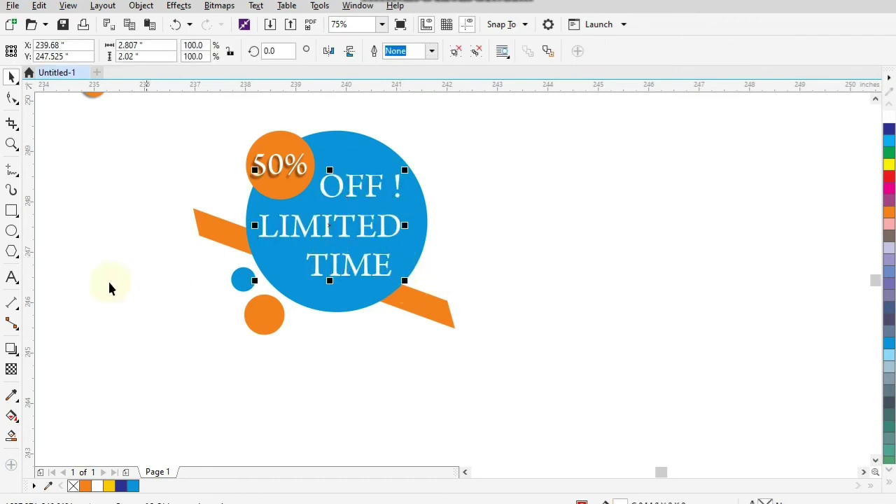
Step: Add a drop shadow to the OFF ! LIMITED TIME text, offset about 0.076 inches right and 0.121 inches down, with opacity 72 and feather 16
{"action": "left_click", "coordinate": [11, 350]}
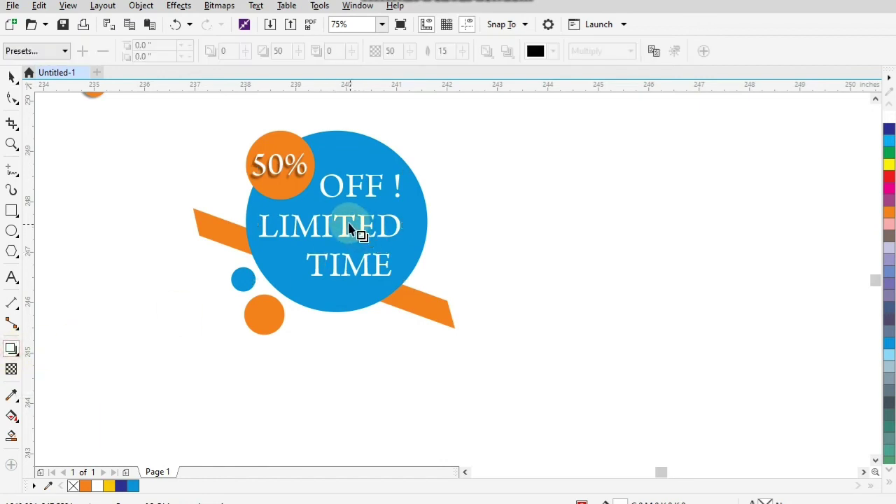
{"action": "left_click_drag", "start_coordinate": [343, 236], "coordinate": [353, 282]}
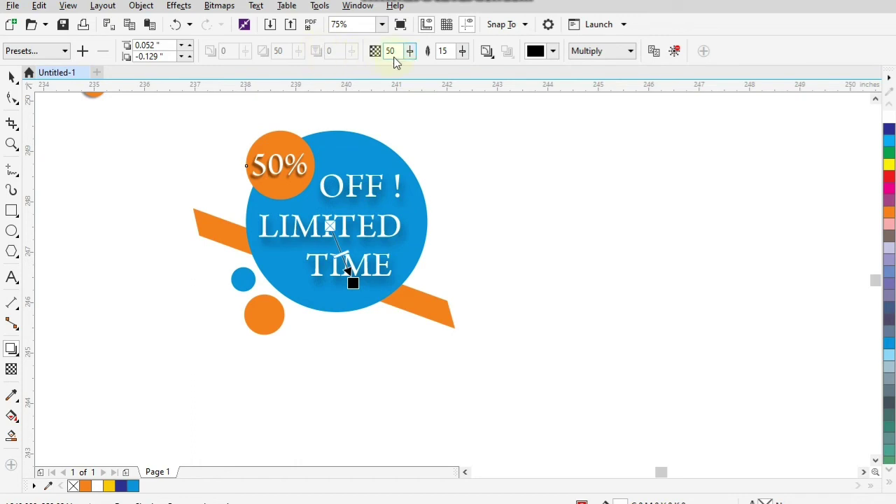
{"action": "left_click_drag", "start_coordinate": [410, 52], "coordinate": [459, 63]}
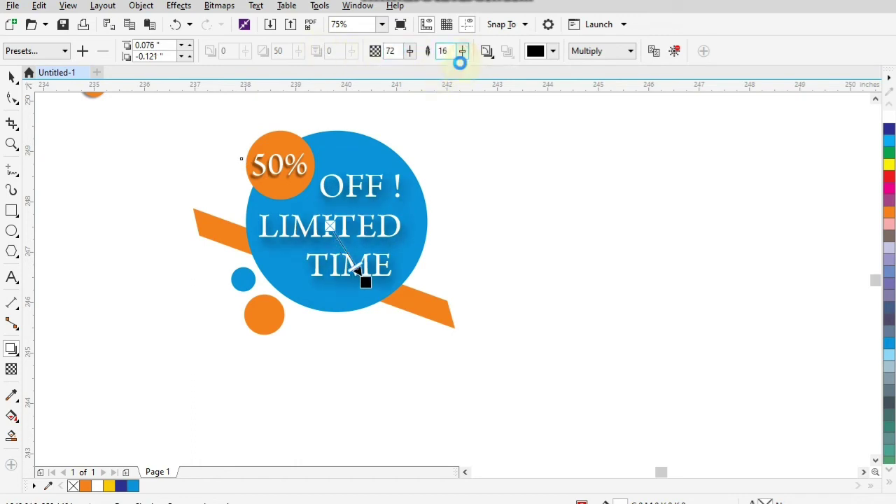
{"action": "left_click", "coordinate": [11, 76]}
{"action": "left_click", "coordinate": [117, 165]}
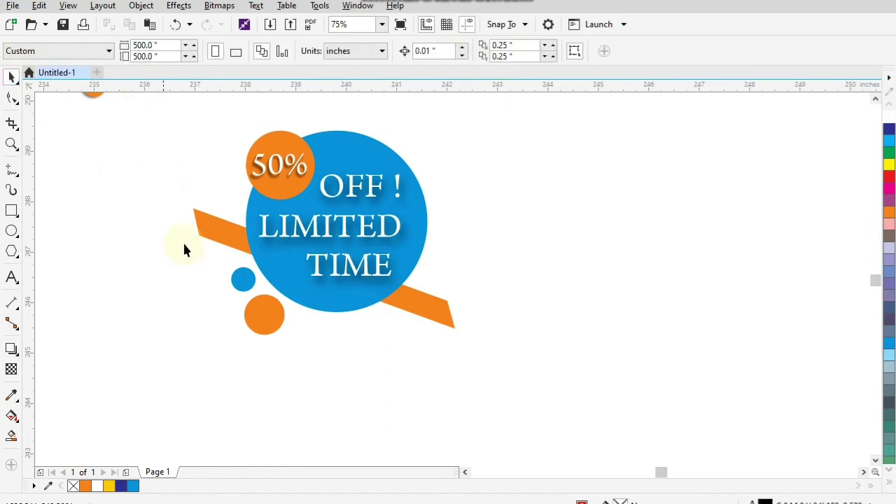
Step: Add a drop shadow running from the top to the bottom of the large blue circle, with feather 11 and opacity 79
{"action": "left_click", "coordinate": [334, 308]}
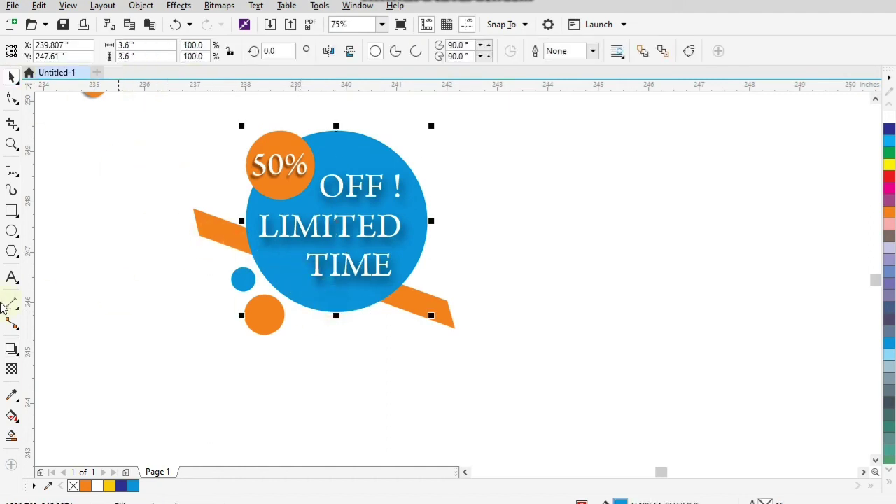
{"action": "left_click", "coordinate": [11, 348]}
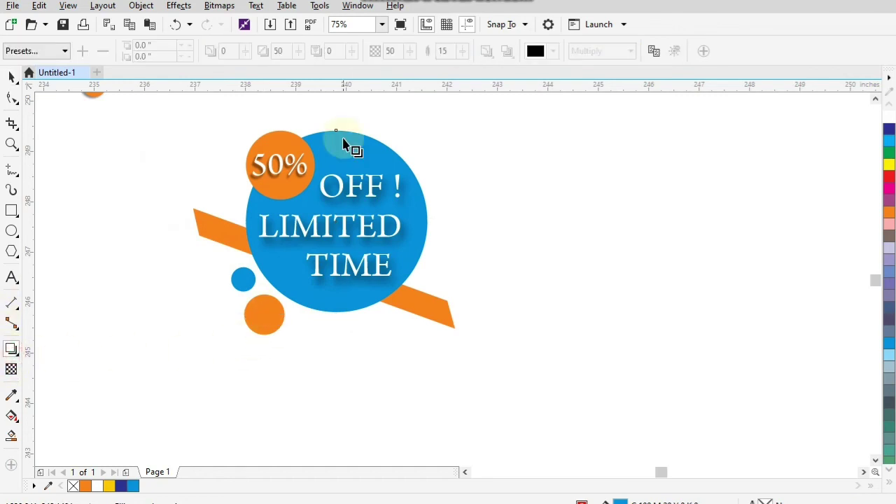
{"action": "left_click_drag", "start_coordinate": [337, 134], "coordinate": [341, 317]}
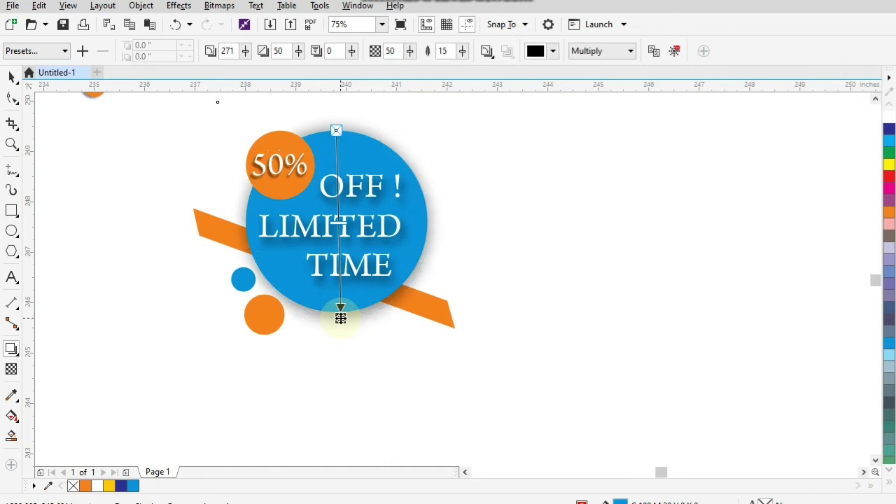
{"action": "left_click", "coordinate": [464, 53]}
{"action": "left_click_drag", "start_coordinate": [468, 74], "coordinate": [464, 74]}
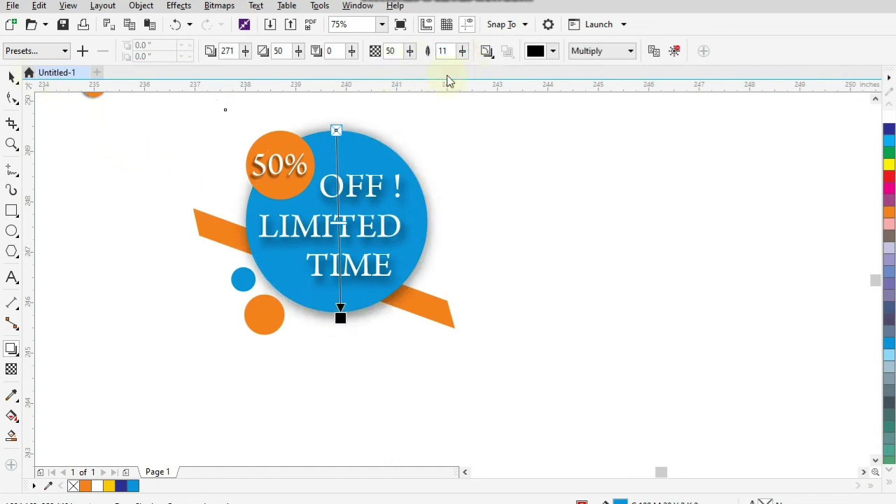
{"action": "left_click_drag", "start_coordinate": [410, 52], "coordinate": [461, 68]}
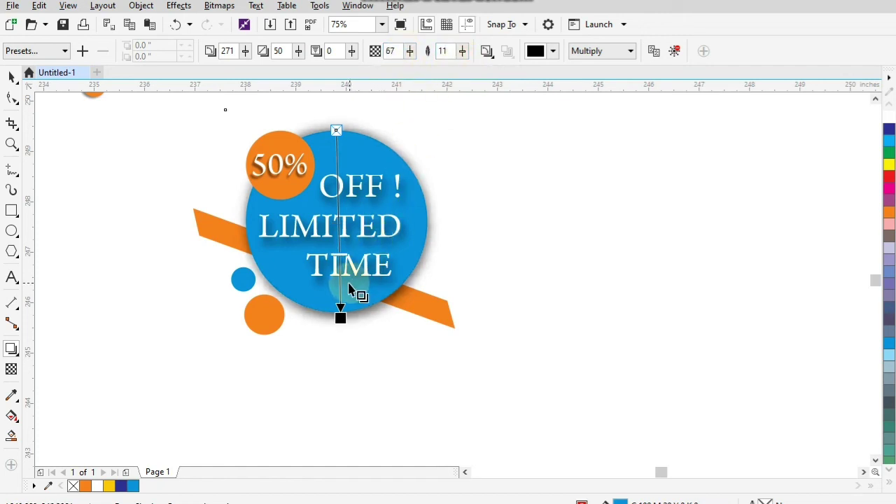
{"action": "left_click_drag", "start_coordinate": [340, 272], "coordinate": [340, 278]}
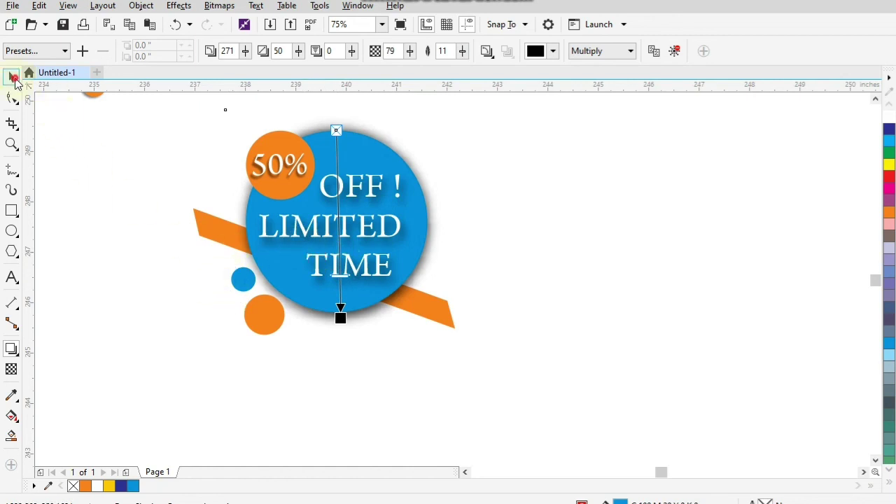
{"action": "left_click", "coordinate": [13, 76]}
Step: Copy the large blue circle's drop shadow onto the small orange circle and the small blue circle below the bar
{"action": "left_click", "coordinate": [258, 328]}
{"action": "left_click", "coordinate": [11, 348]}
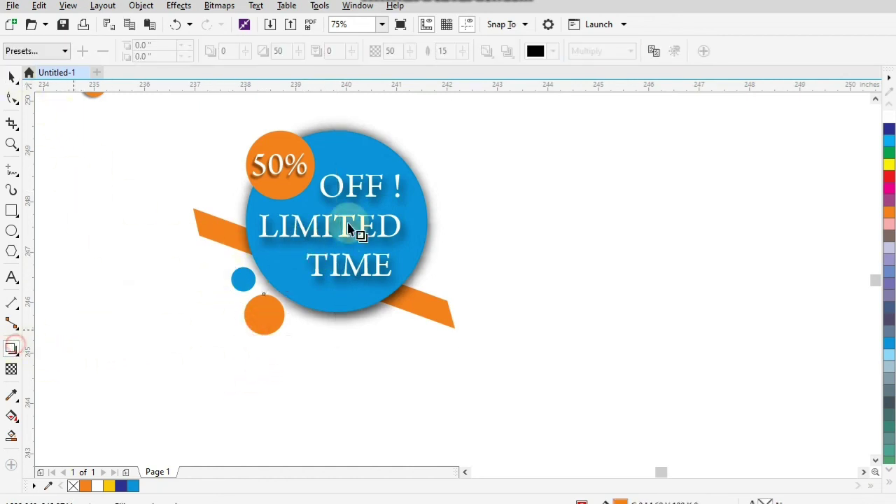
{"action": "left_click", "coordinate": [651, 52]}
{"action": "left_click", "coordinate": [360, 315]}
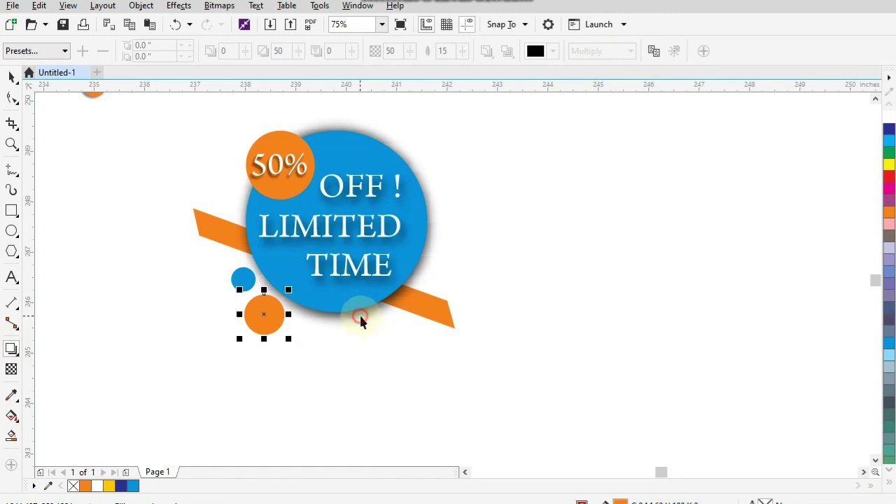
{"action": "left_click", "coordinate": [245, 351]}
{"action": "left_click", "coordinate": [238, 281]}
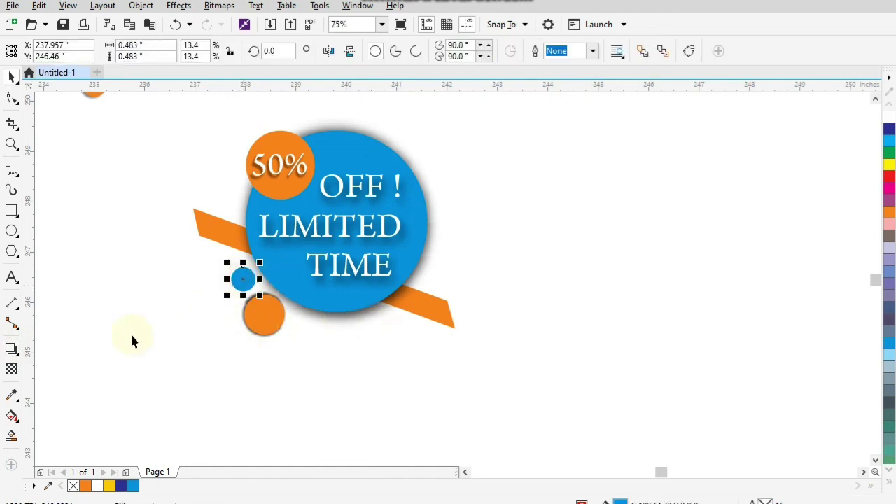
{"action": "left_click", "coordinate": [16, 349]}
{"action": "left_click", "coordinate": [651, 52]}
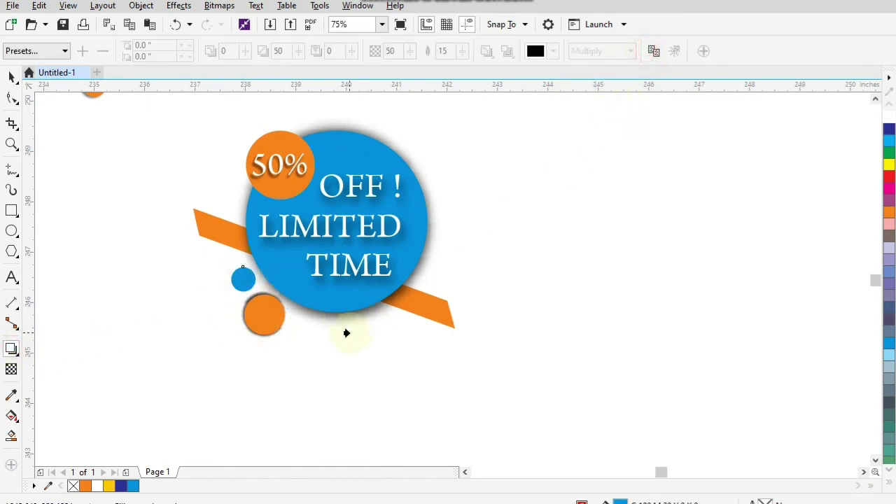
{"action": "left_click", "coordinate": [352, 320]}
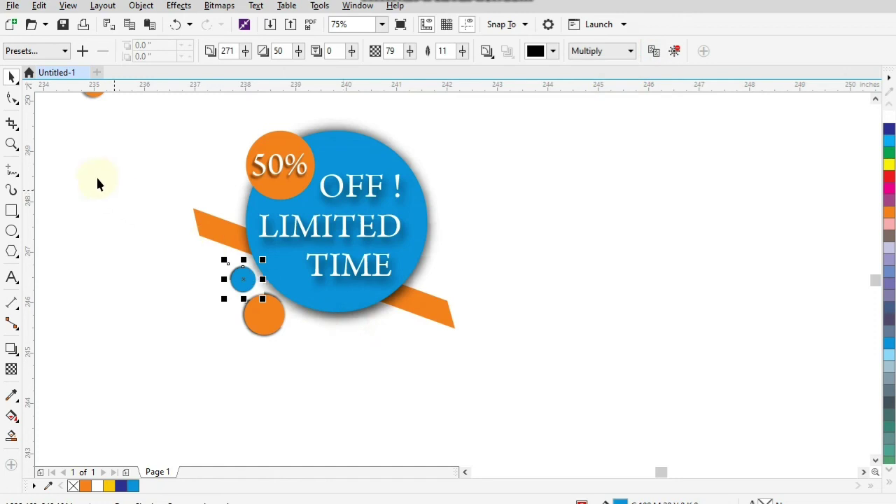
Step: Reduce the small blue circle's drop shadow opacity to 34, then strengthen it again directly on the shape
{"action": "left_click", "coordinate": [17, 351]}
{"action": "mouse_move", "coordinate": [243, 294]}
{"action": "left_mouse_down"}
{"action": "mouse_move", "coordinate": [240, 304]}
{"action": "mouse_move", "coordinate": [242, 290]}
{"action": "left_mouse_up"}
{"action": "key", "text": "ctrl+z"}
{"action": "scroll", "coordinate": [244, 285], "scroll_direction": "up", "scroll_amount": 3}
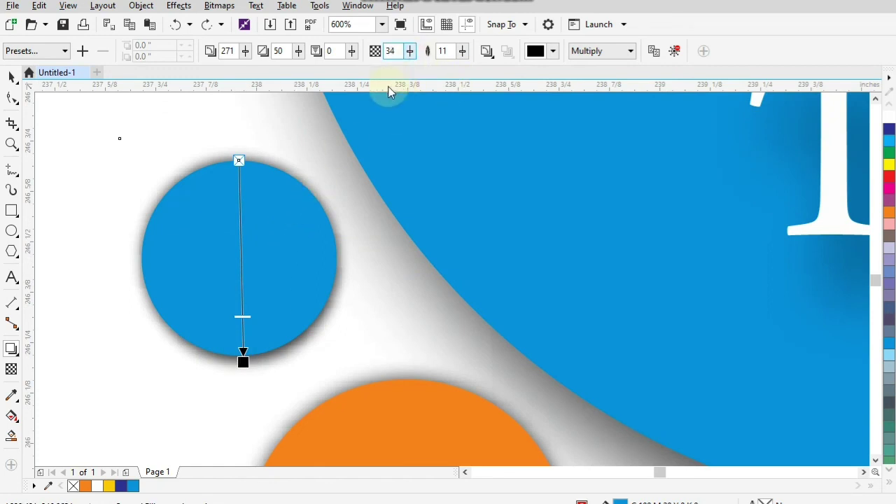
{"action": "key", "text": "Return"}
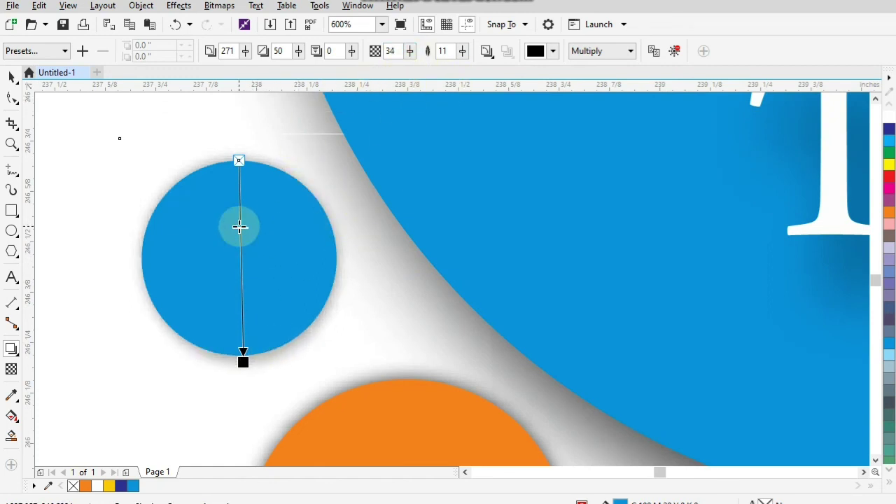
{"action": "left_click_drag", "start_coordinate": [239, 226], "coordinate": [245, 295]}
{"action": "scroll", "coordinate": [250, 302], "scroll_direction": "down", "scroll_amount": 2}
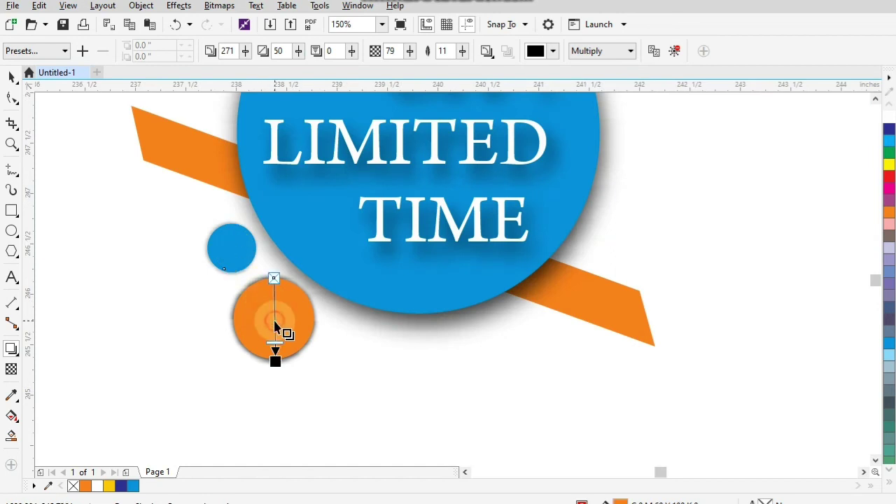
Step: Reduce the small orange circle's shadow opacity to 50, then shift the shadow slightly down and left and fine-tune its strength
{"action": "left_click_drag", "start_coordinate": [409, 52], "coordinate": [390, 85]}
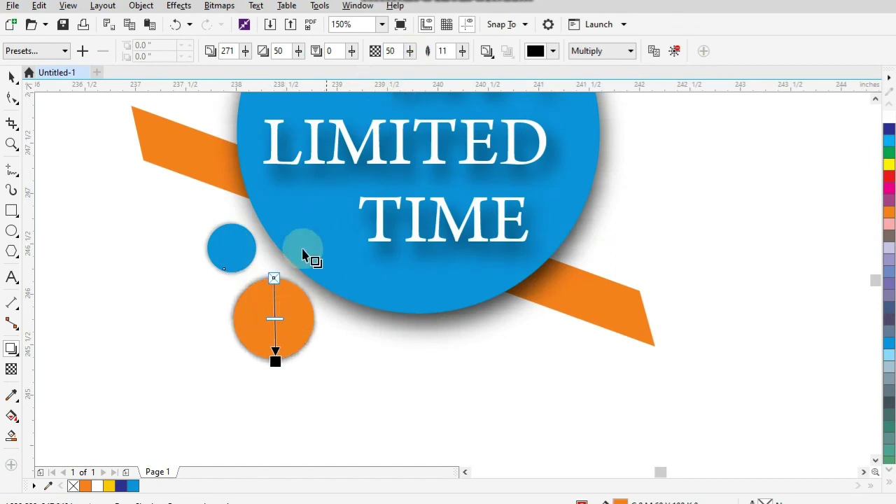
{"action": "left_click_drag", "start_coordinate": [275, 362], "coordinate": [274, 366]}
{"action": "mouse_move", "coordinate": [274, 323]}
{"action": "left_mouse_down"}
{"action": "mouse_move", "coordinate": [274, 335]}
{"action": "mouse_move", "coordinate": [273, 315]}
{"action": "left_mouse_up"}
Step: Shift the small blue circle's drop shadow slightly down and left, at an angle of 267 degrees with opacity 72
{"action": "left_click", "coordinate": [238, 252]}
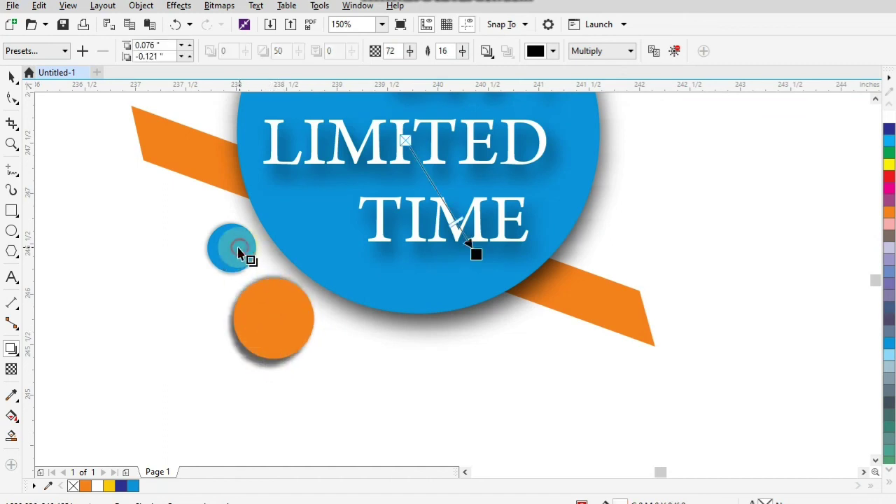
{"action": "left_click_drag", "start_coordinate": [237, 249], "coordinate": [229, 279]}
{"action": "key", "text": "ctrl+z"}
{"action": "left_click", "coordinate": [220, 261]}
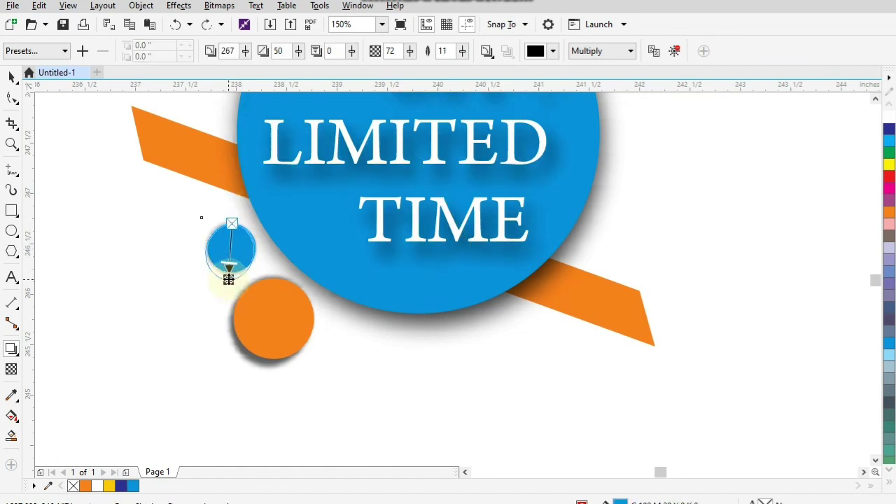
{"action": "left_click", "coordinate": [11, 75]}
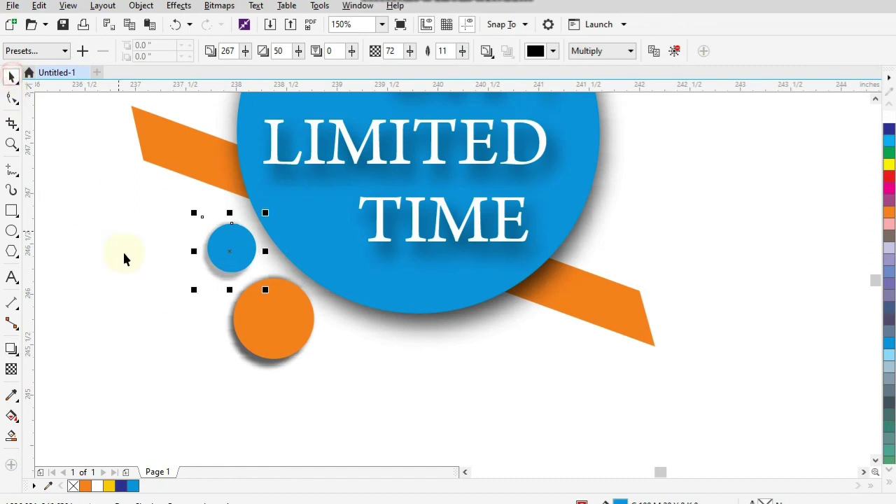
{"action": "left_click", "coordinate": [123, 258]}
{"action": "scroll", "coordinate": [252, 356], "scroll_direction": "down", "scroll_amount": 2}
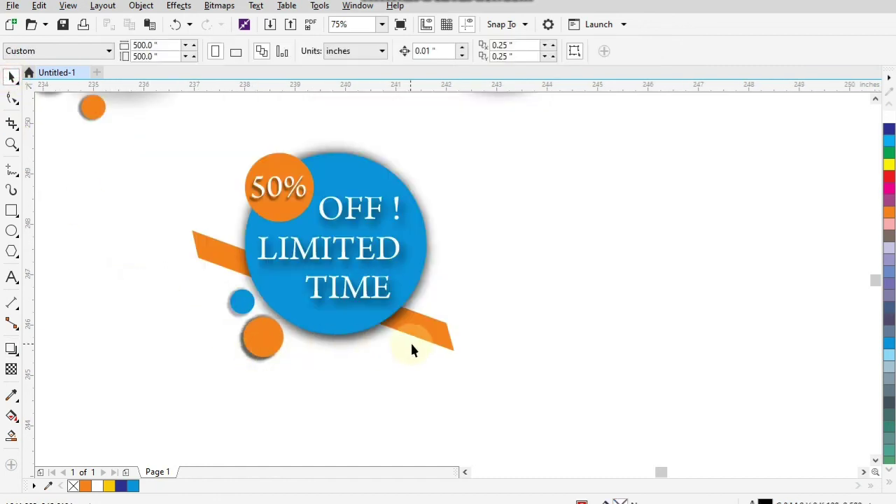
Step: Add a drop shadow to the slanted orange bar, cast from its right edge to the left at 180 degrees with opacity 50 and feather 15
{"action": "left_click", "coordinate": [411, 346]}
{"action": "left_click", "coordinate": [455, 355]}
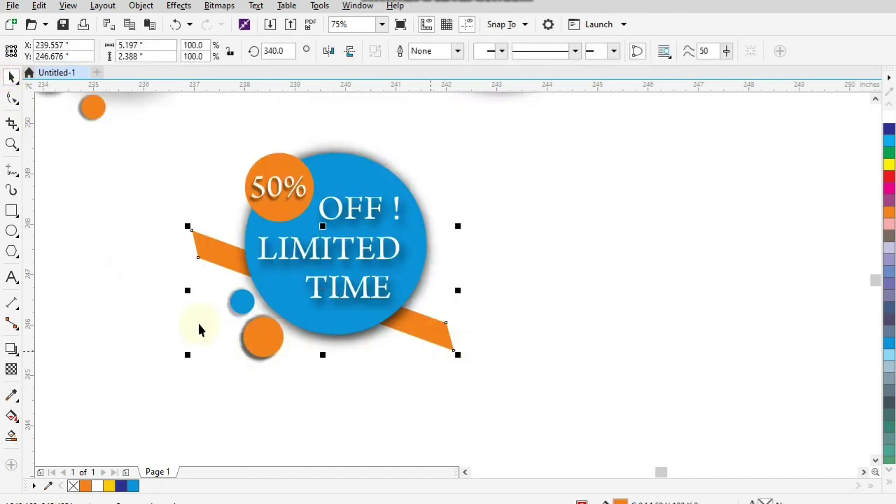
{"action": "left_click", "coordinate": [11, 348]}
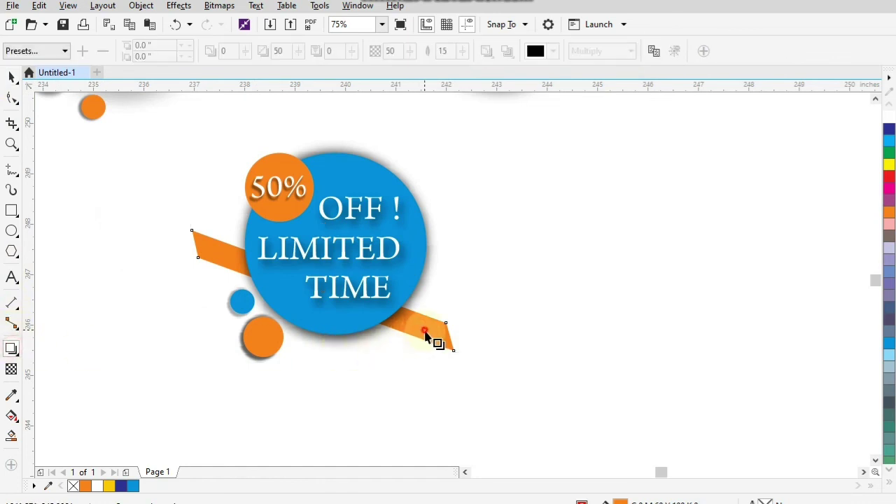
{"action": "left_click_drag", "start_coordinate": [454, 291], "coordinate": [182, 289]}
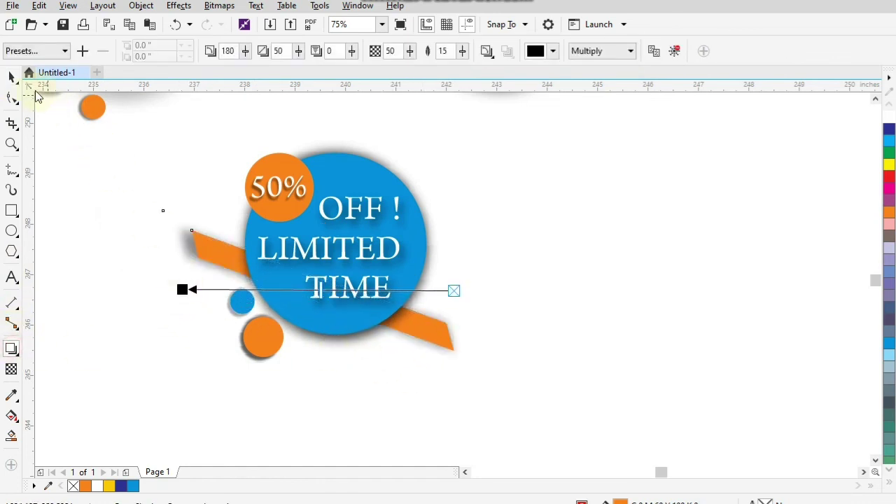
{"action": "left_click", "coordinate": [11, 76]}
{"action": "left_click", "coordinate": [554, 270]}
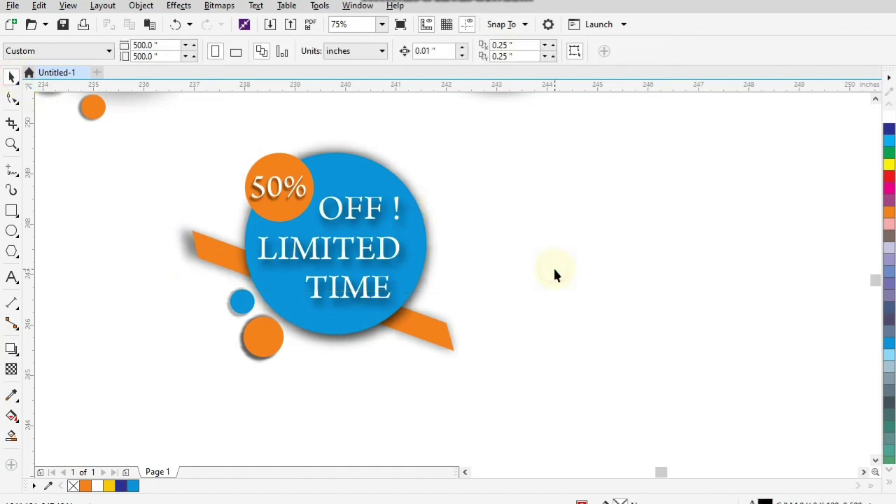
{"action": "scroll", "coordinate": [554, 271], "scroll_direction": "down", "scroll_amount": 3}
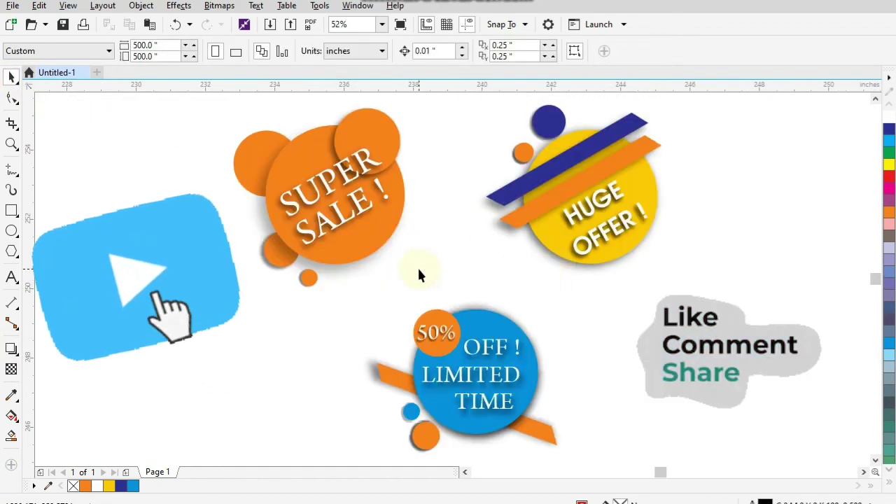